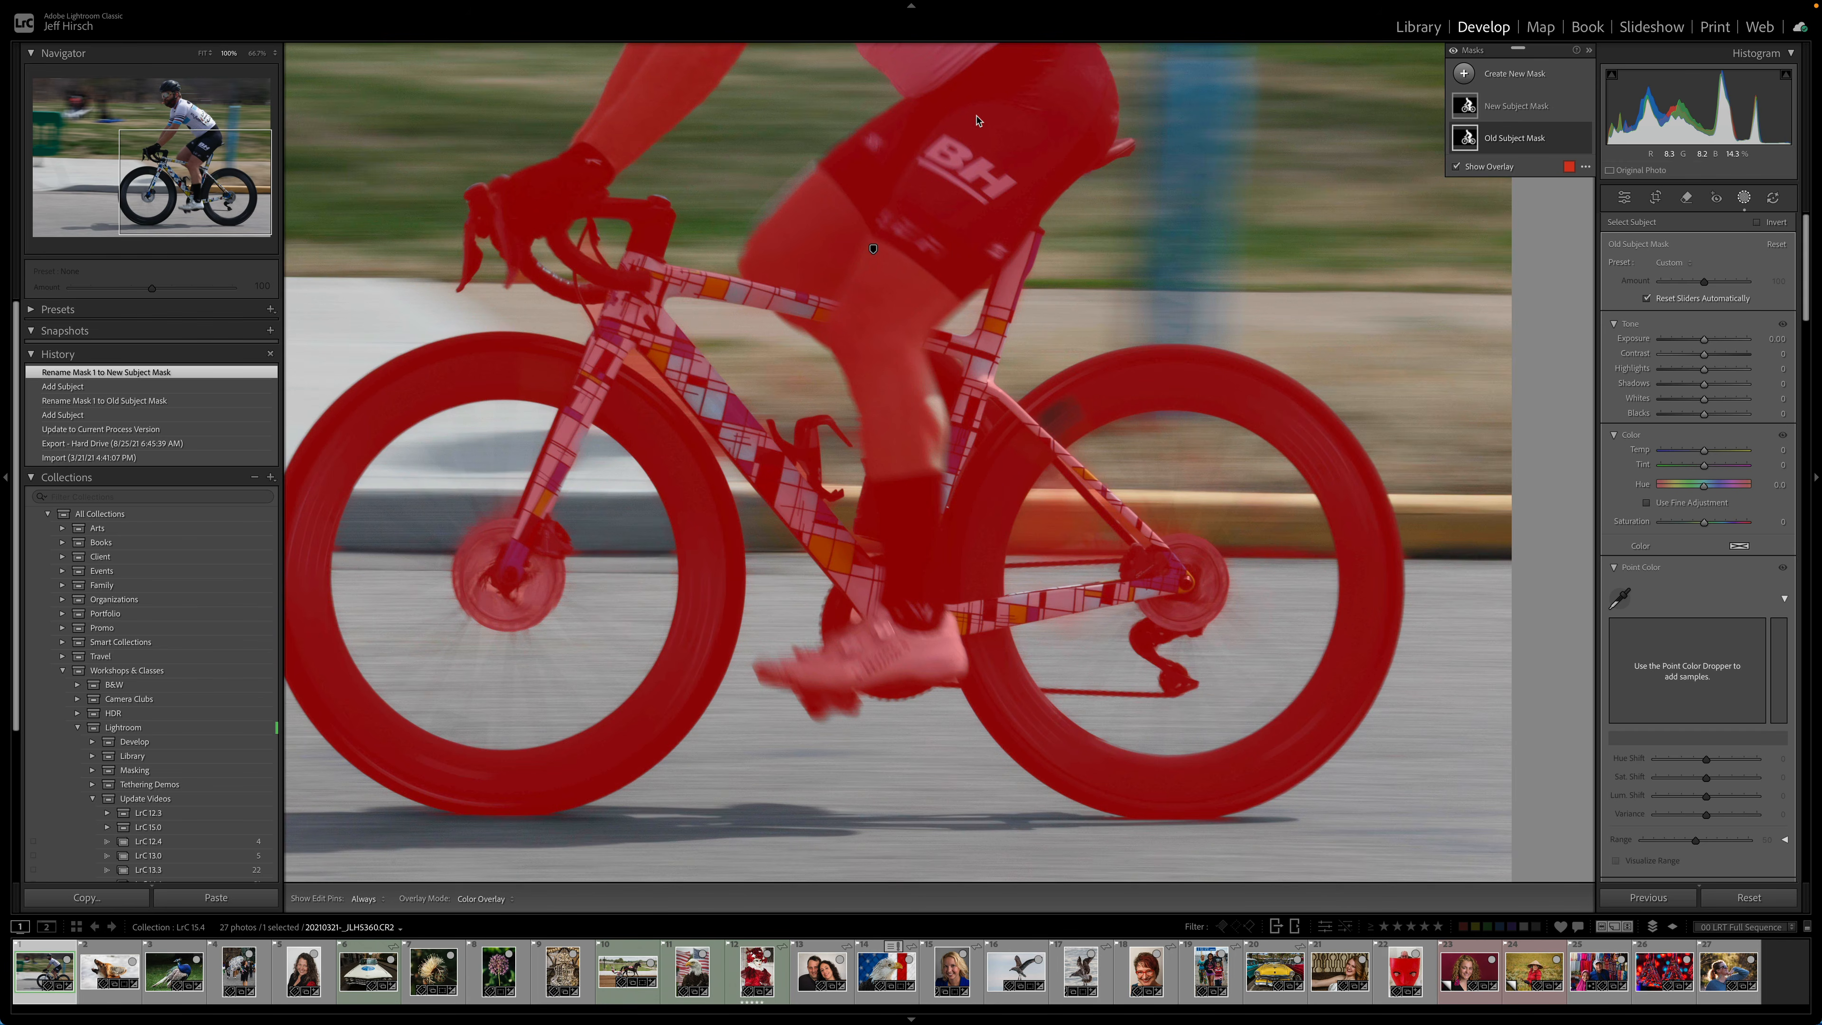
- Zoom in and pan around the cyclist photo to examine the Old Subject Mask's edges on the rider and bike
{"action": "key", "text": "super+="}
{"action": "left_click_drag", "start_coordinate": [978, 595], "coordinate": [721, 380]}
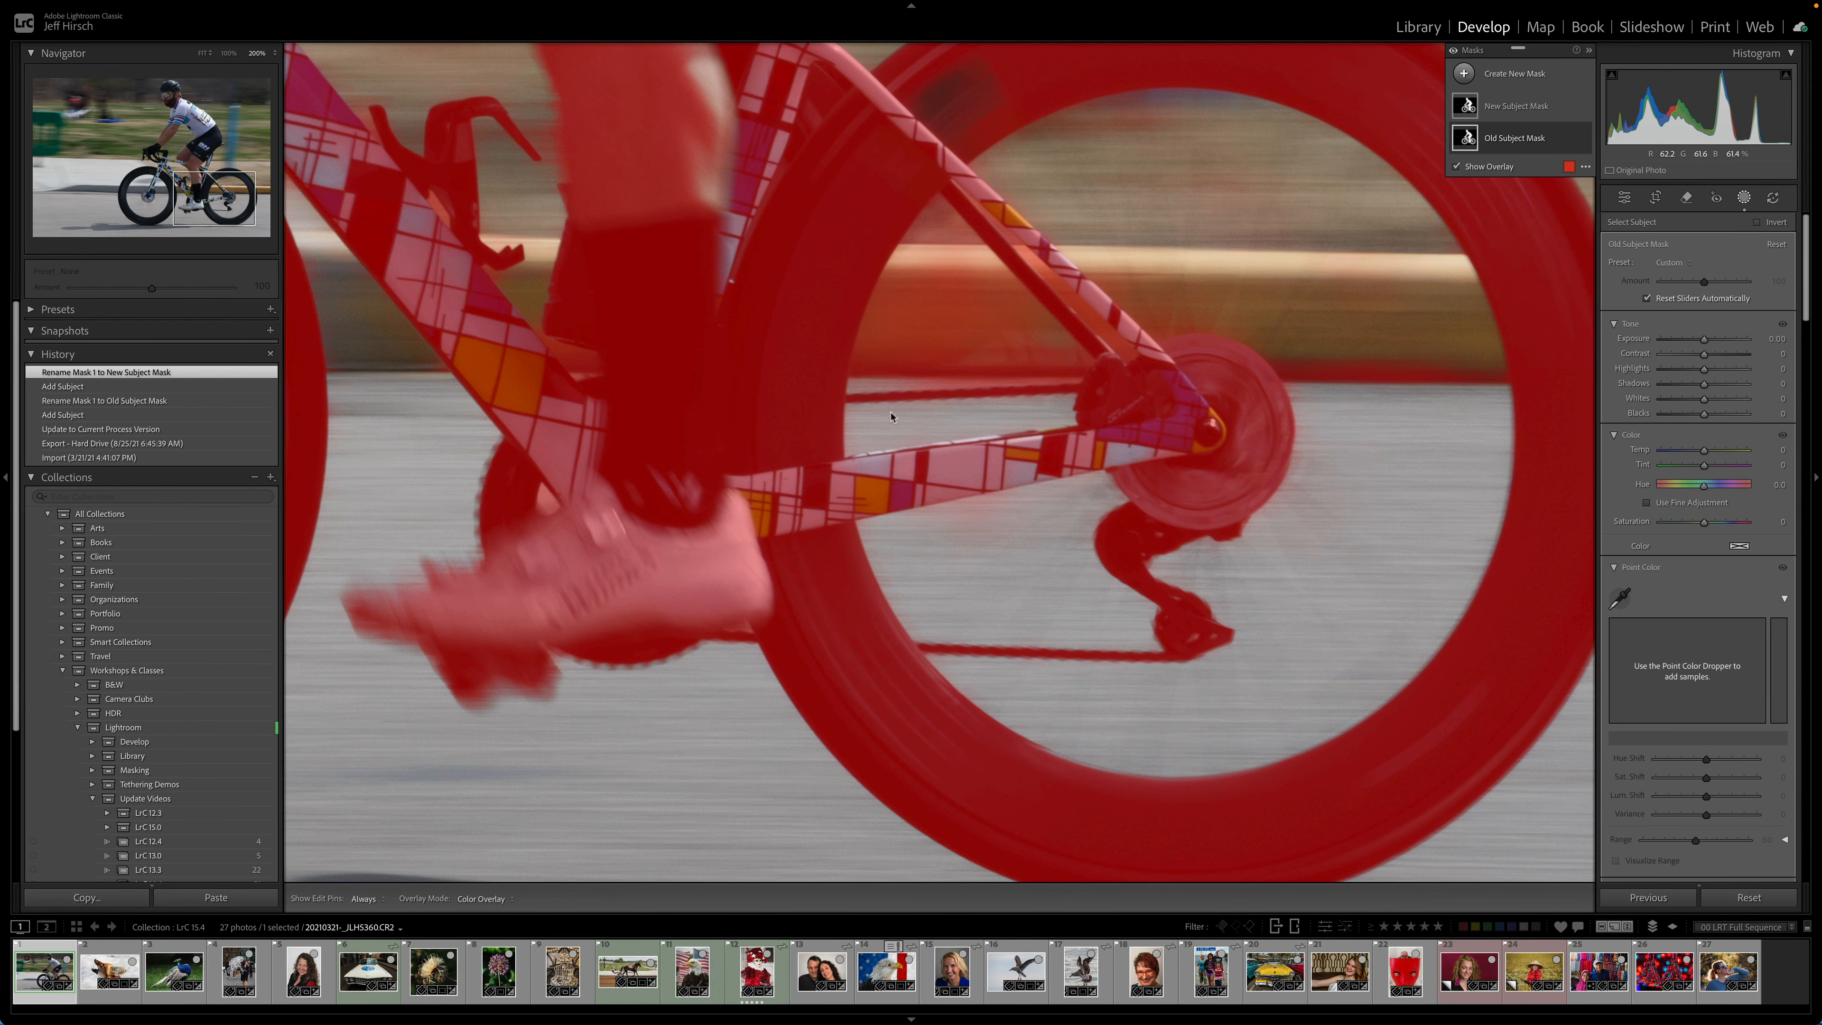
{"action": "scroll", "coordinate": [892, 416], "scroll_direction": "up", "scroll_amount": 10}
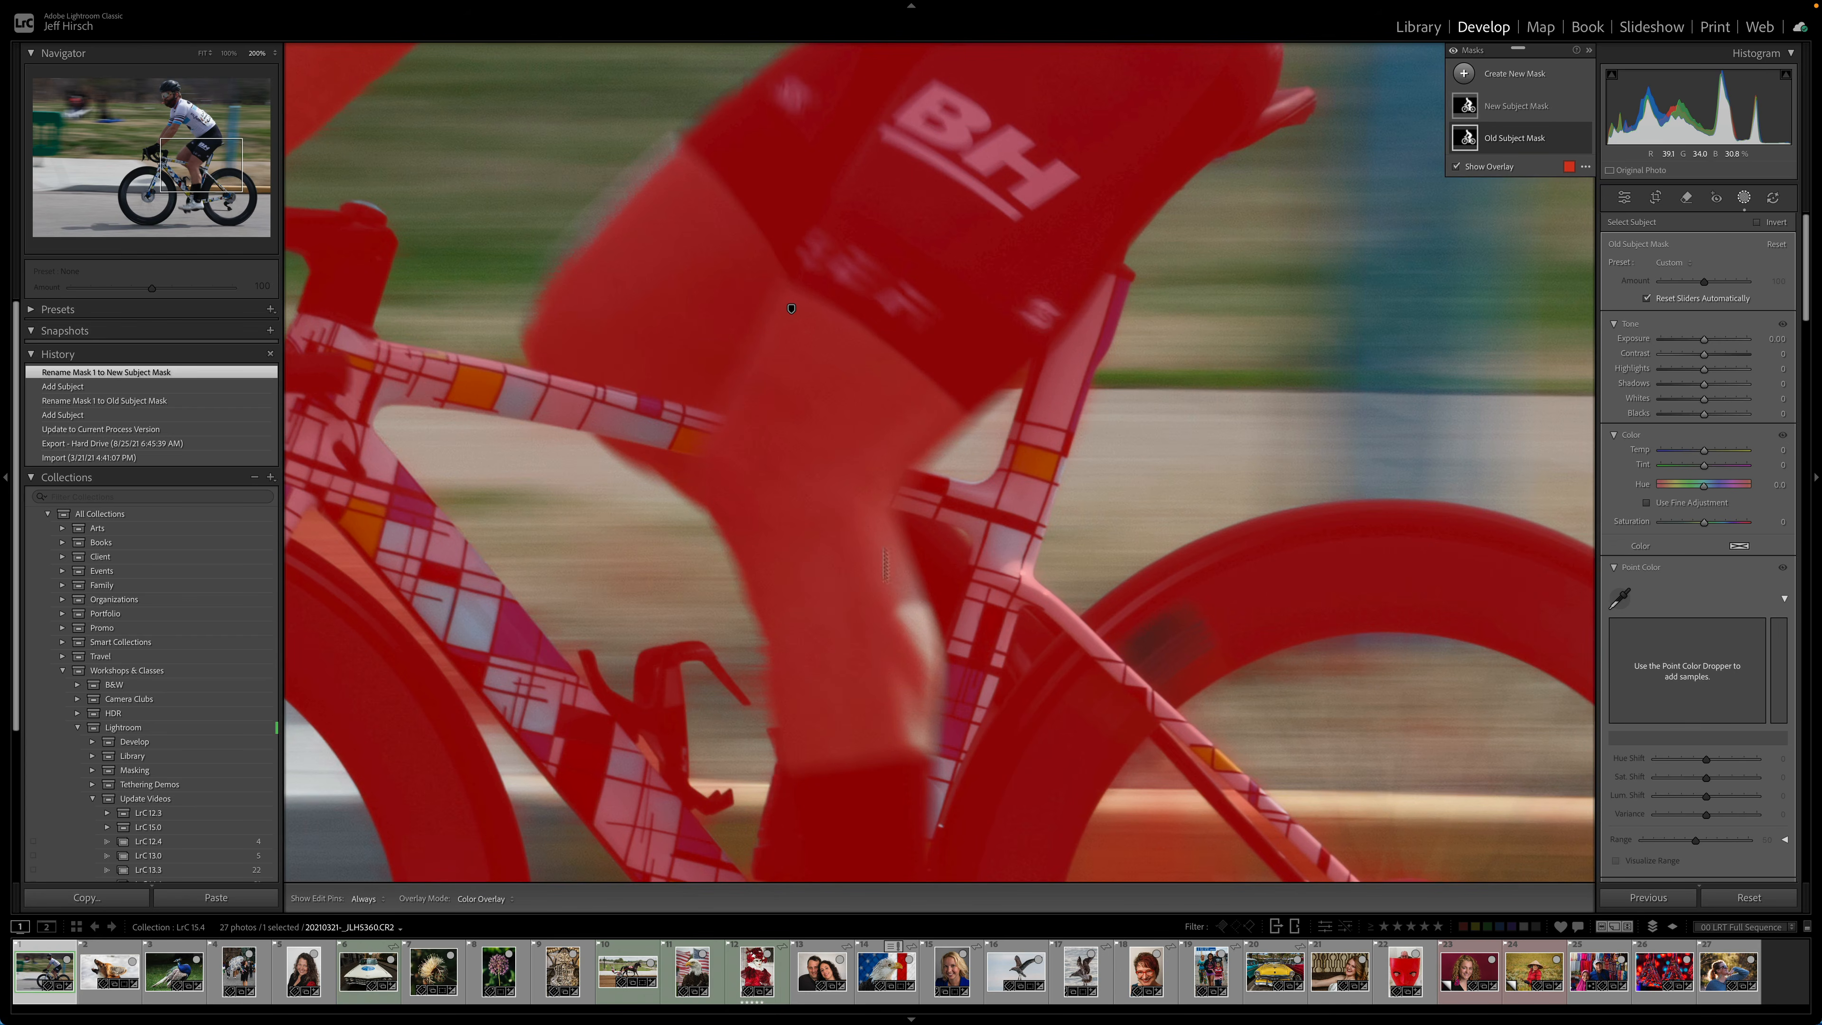
{"action": "left_click_drag", "start_coordinate": [753, 289], "coordinate": [1143, 252]}
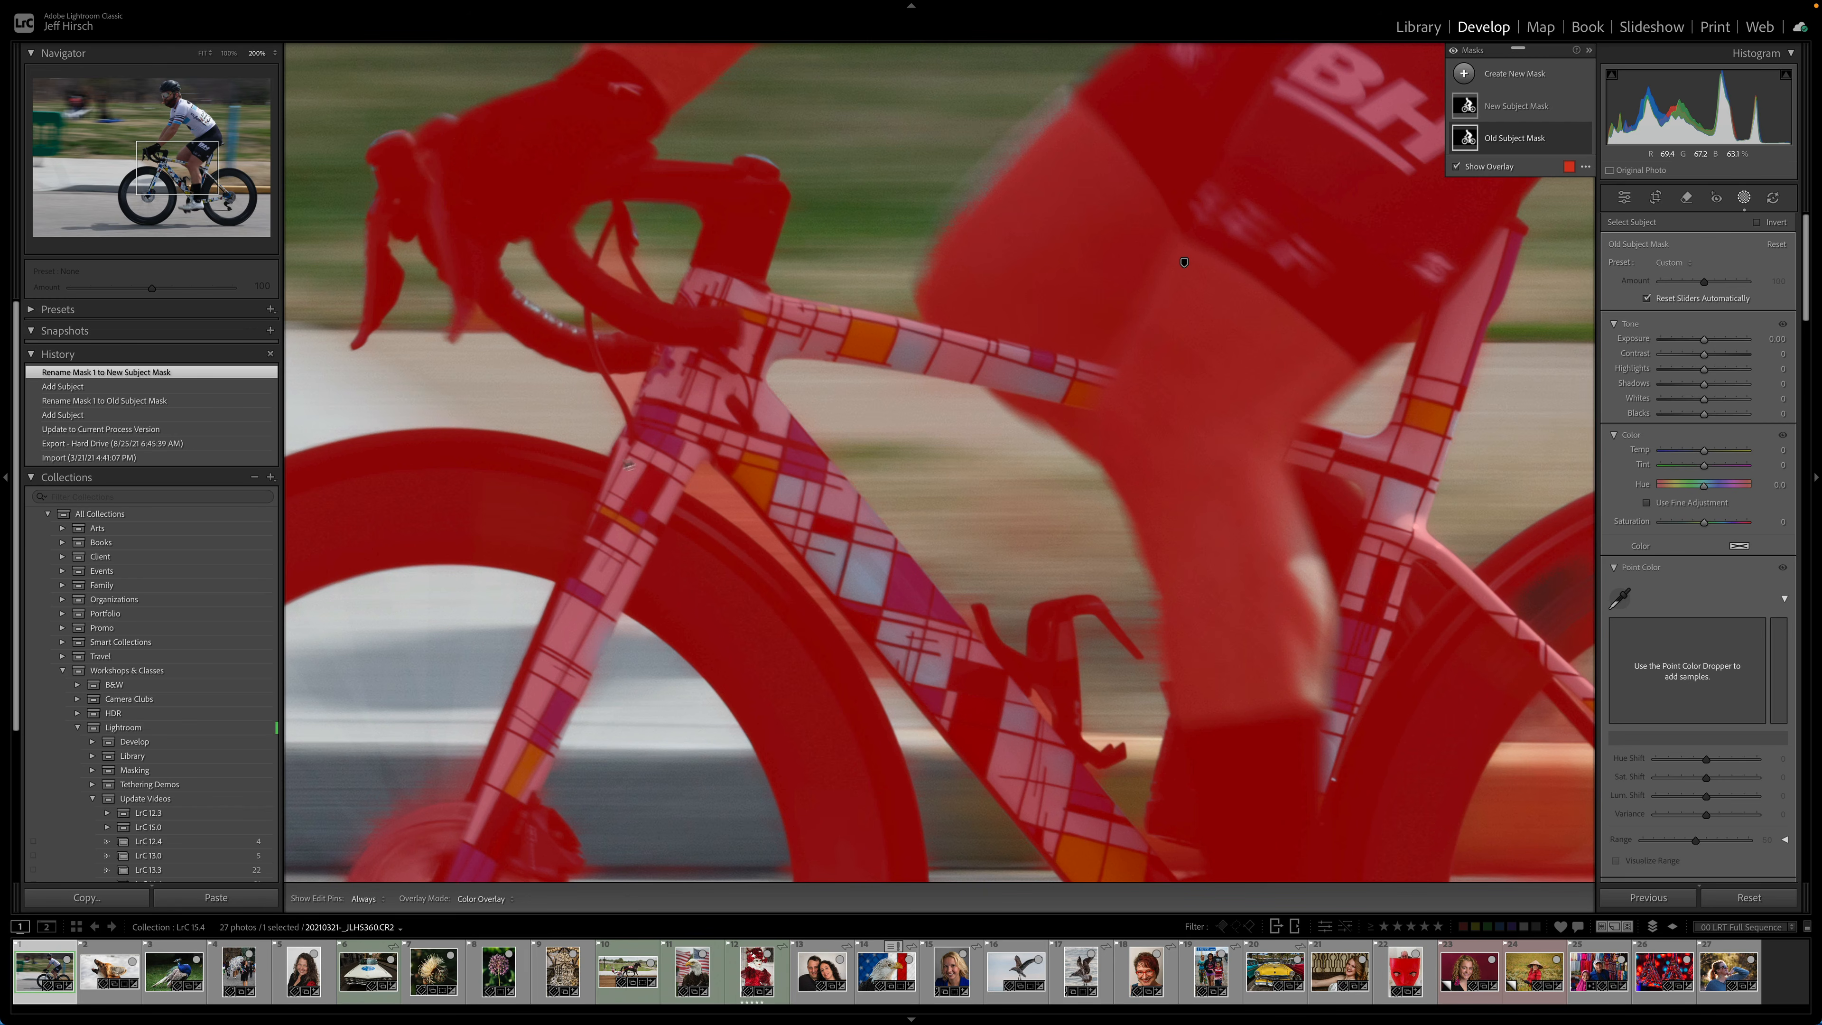
{"action": "left_click_drag", "start_coordinate": [708, 684], "coordinate": [567, 341]}
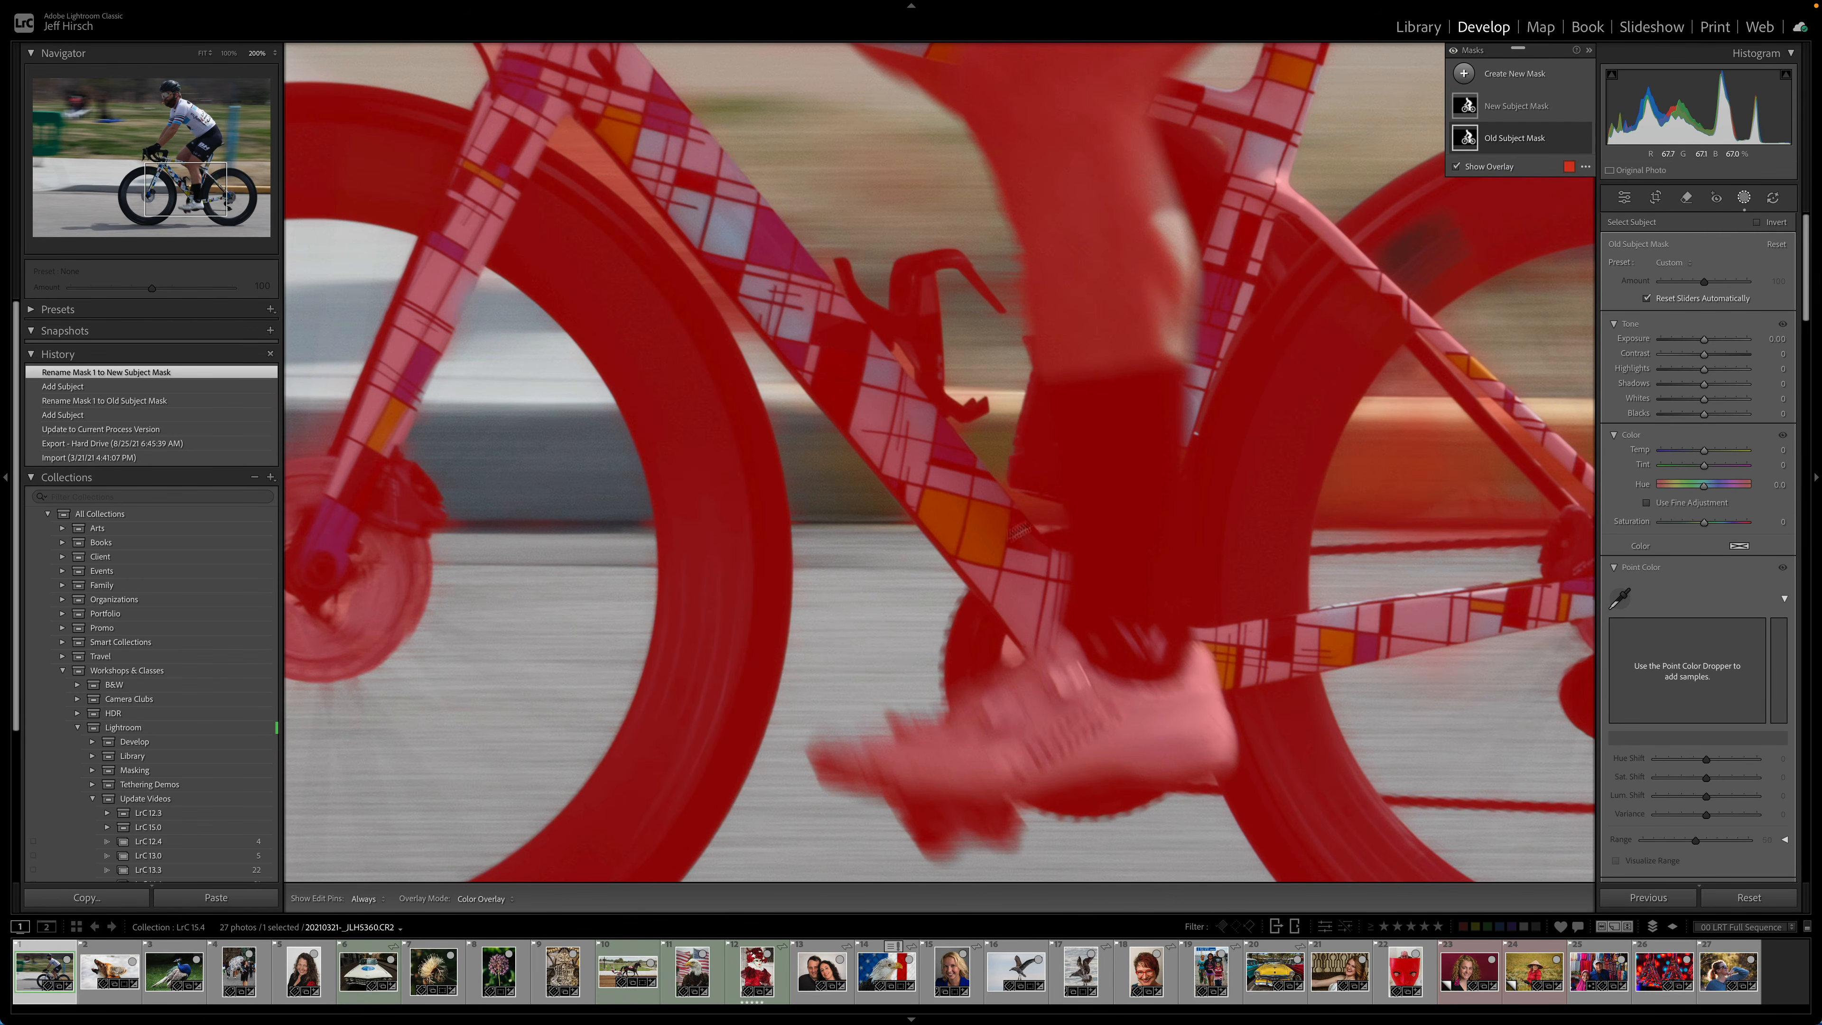
{"action": "left_click_drag", "start_coordinate": [1019, 531], "coordinate": [538, 463]}
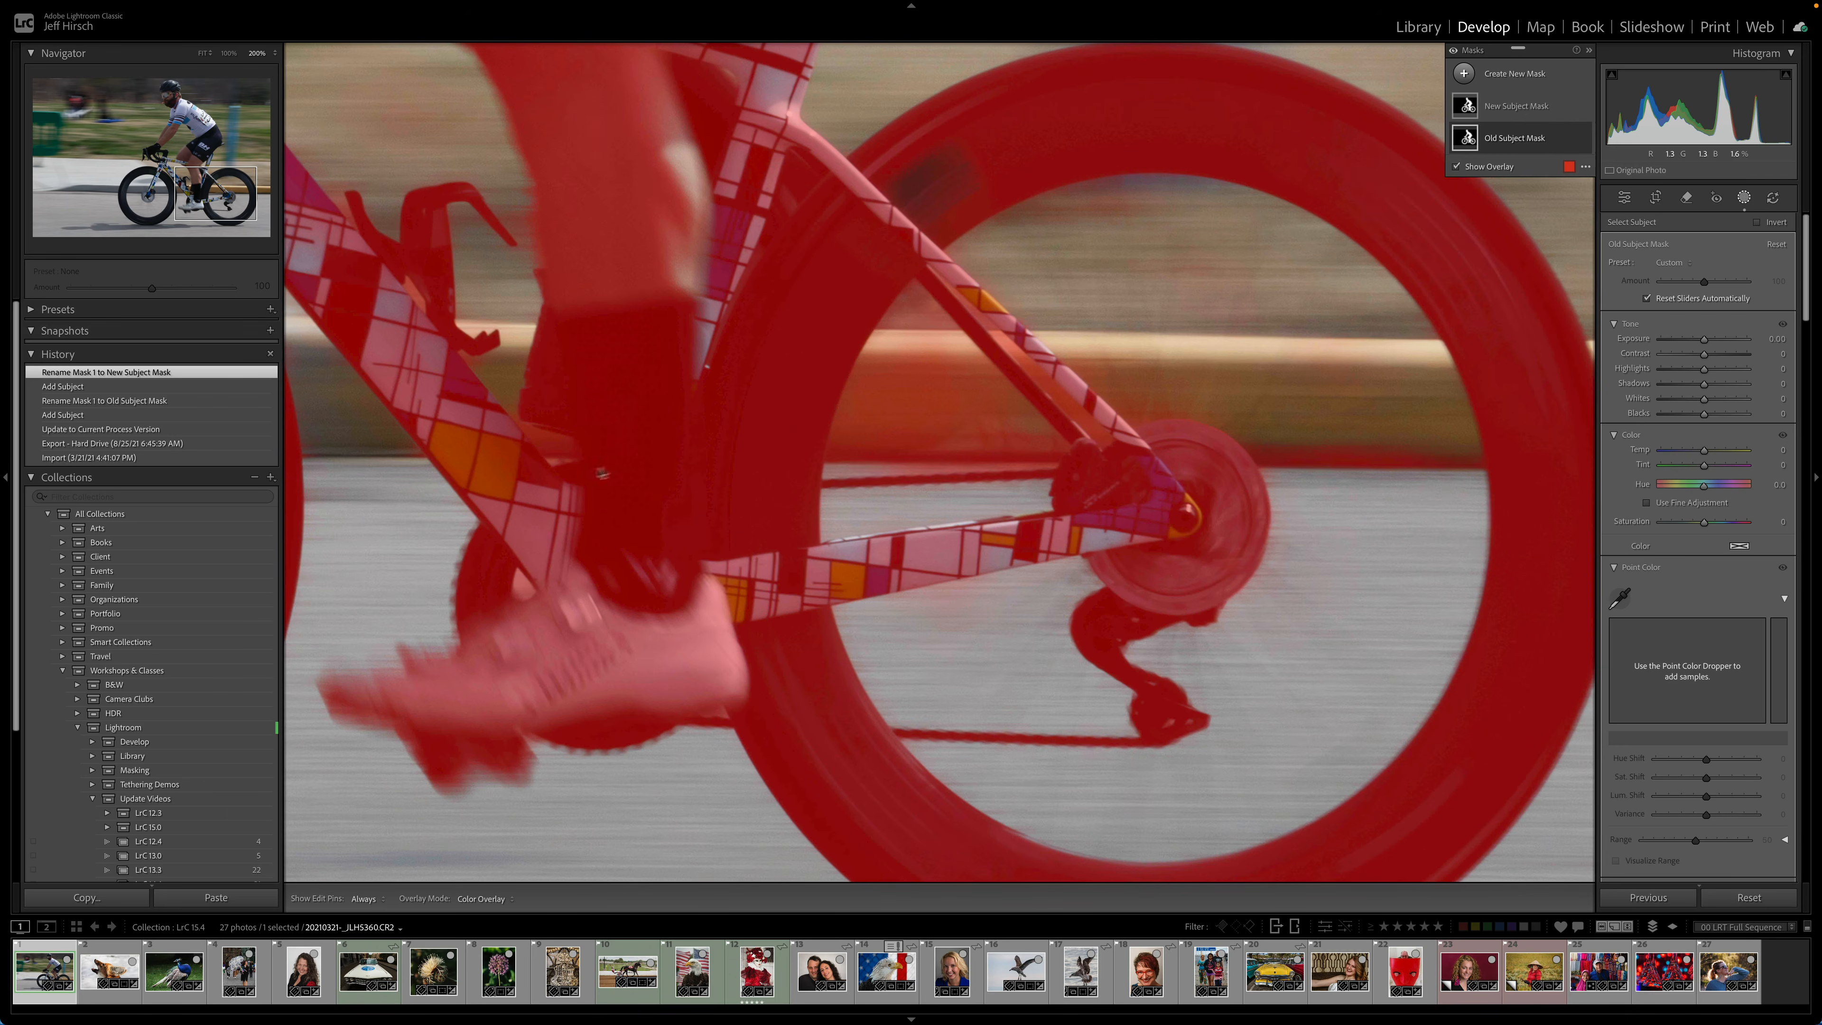
- Switch between New Subject Mask and Old Subject Mask to compare their coverage of the bike frame and rider
{"action": "left_click", "coordinate": [1471, 115]}
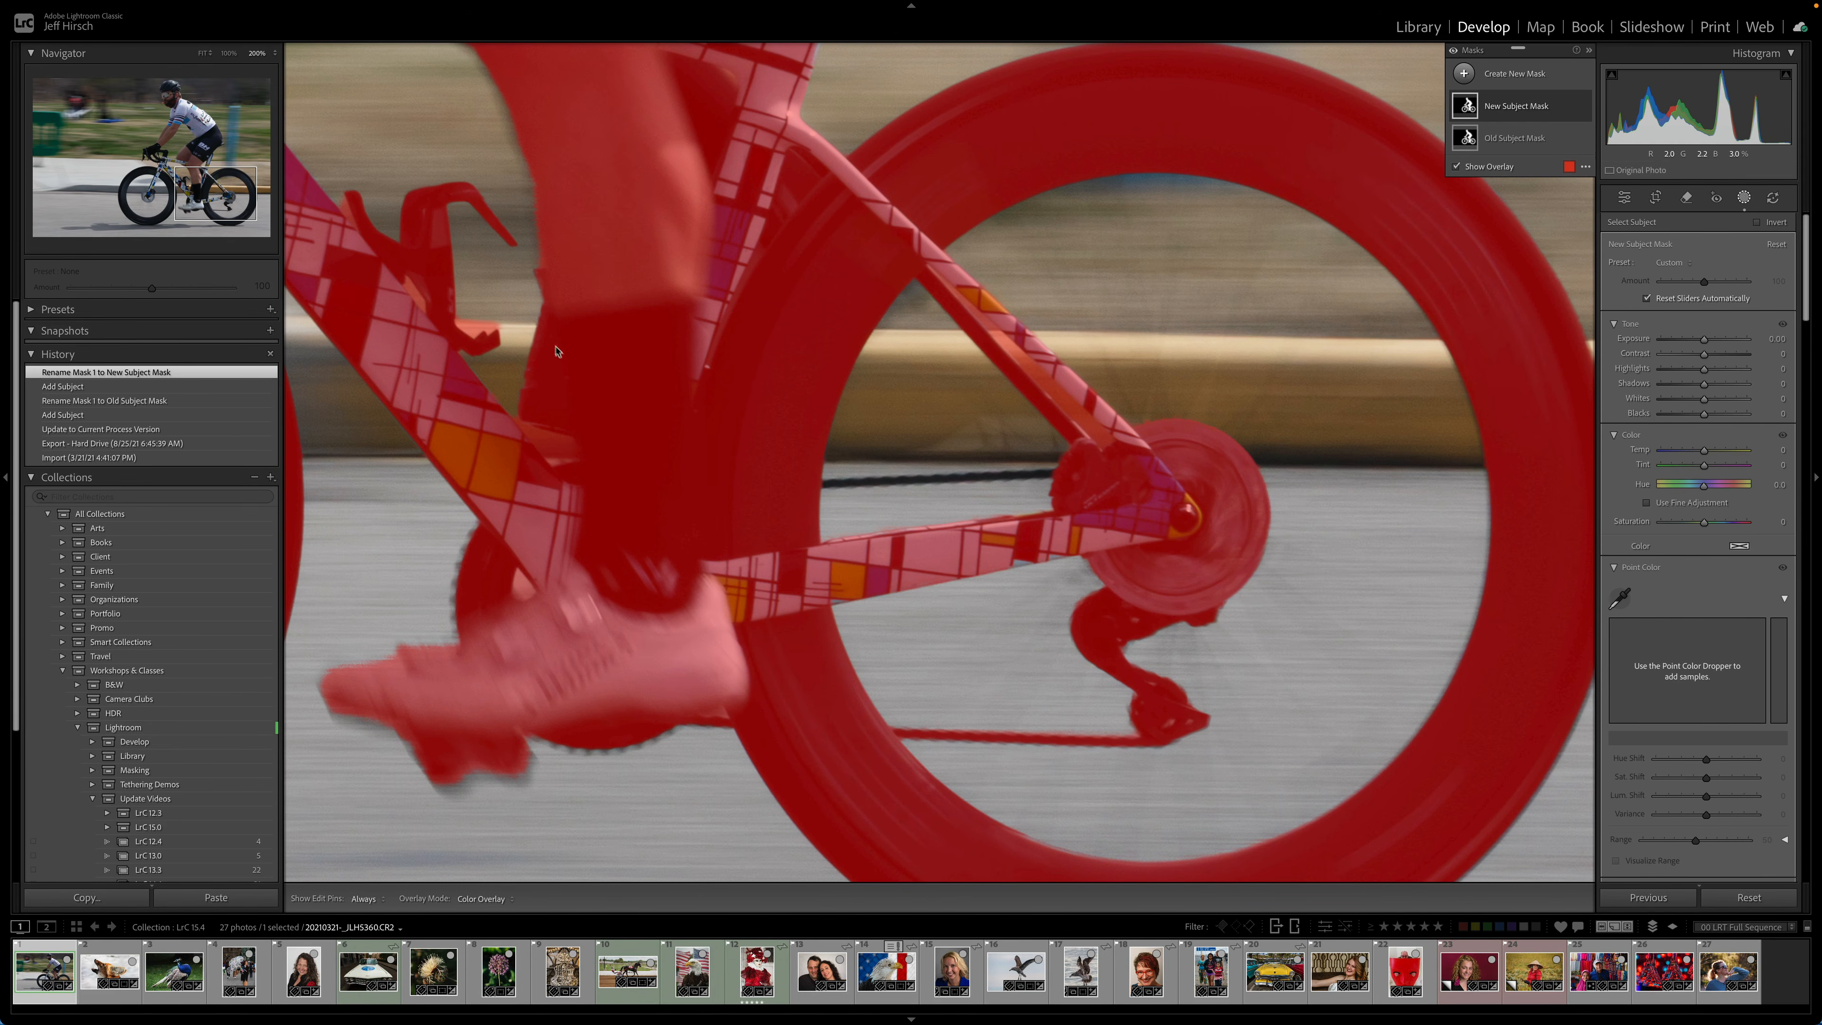
{"action": "left_click_drag", "start_coordinate": [544, 344], "coordinate": [1180, 668]}
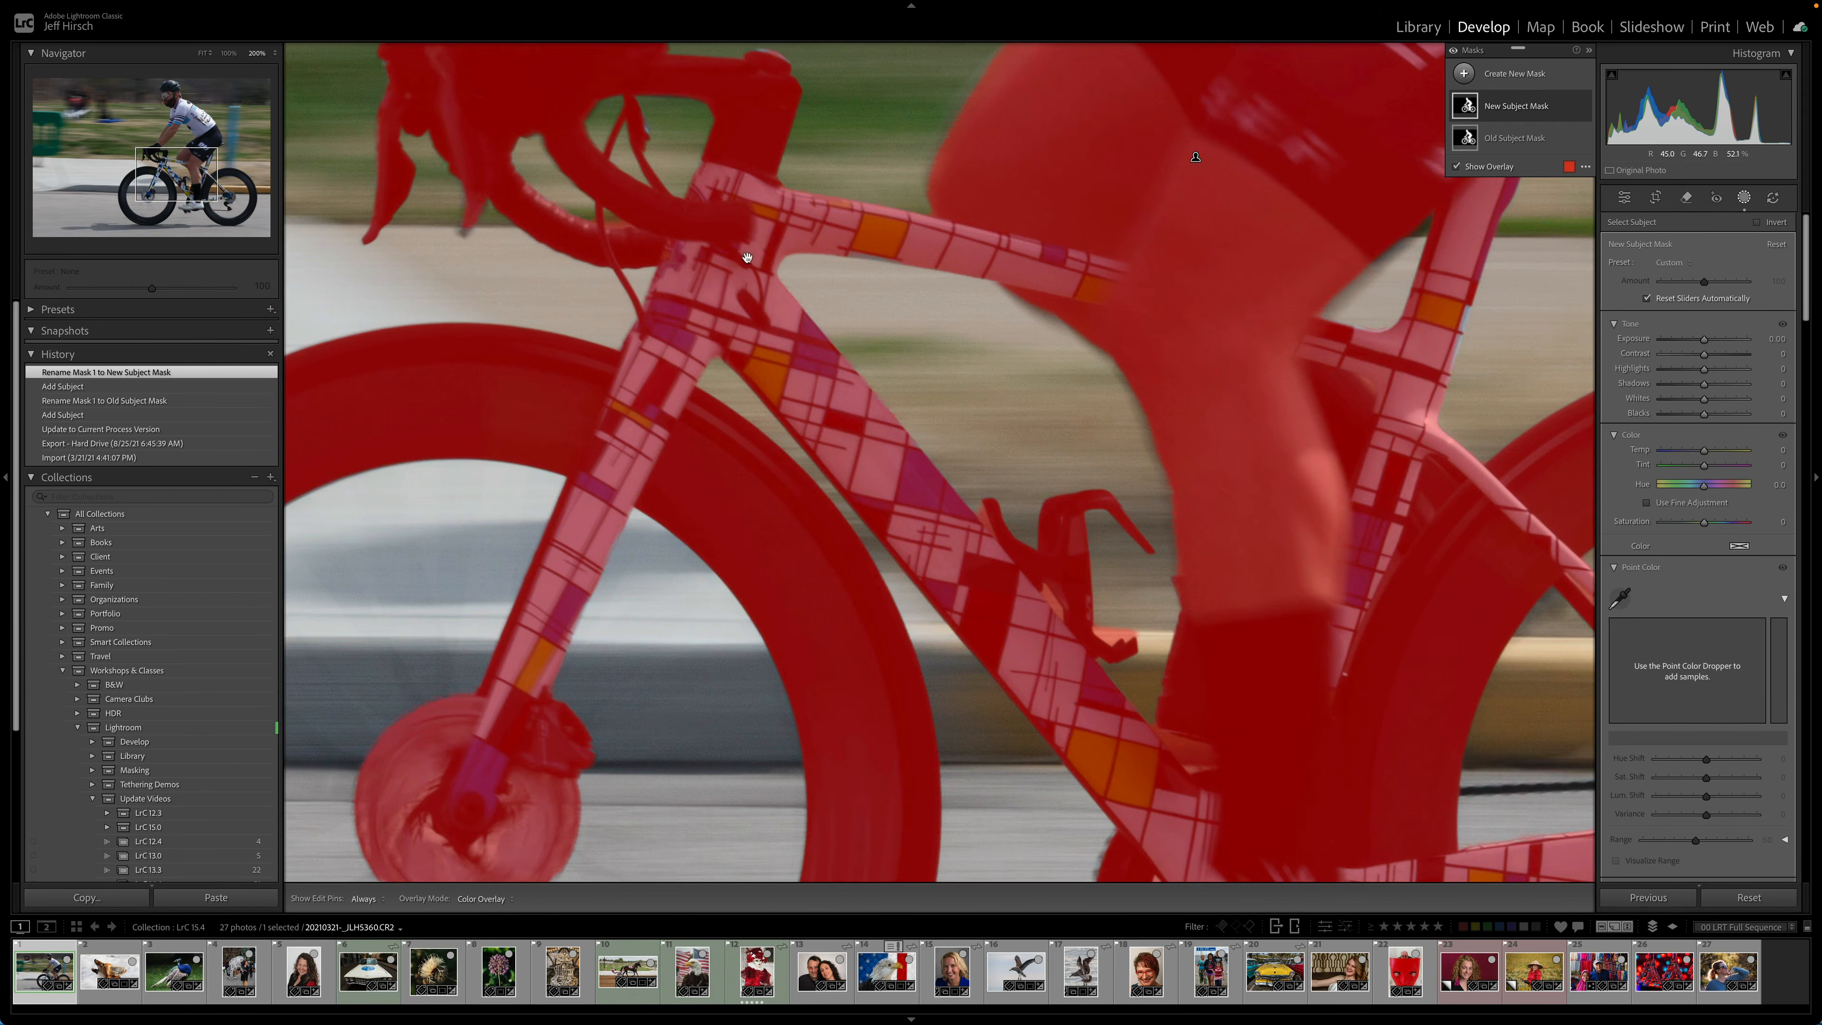
{"action": "left_click_drag", "start_coordinate": [718, 216], "coordinate": [967, 321]}
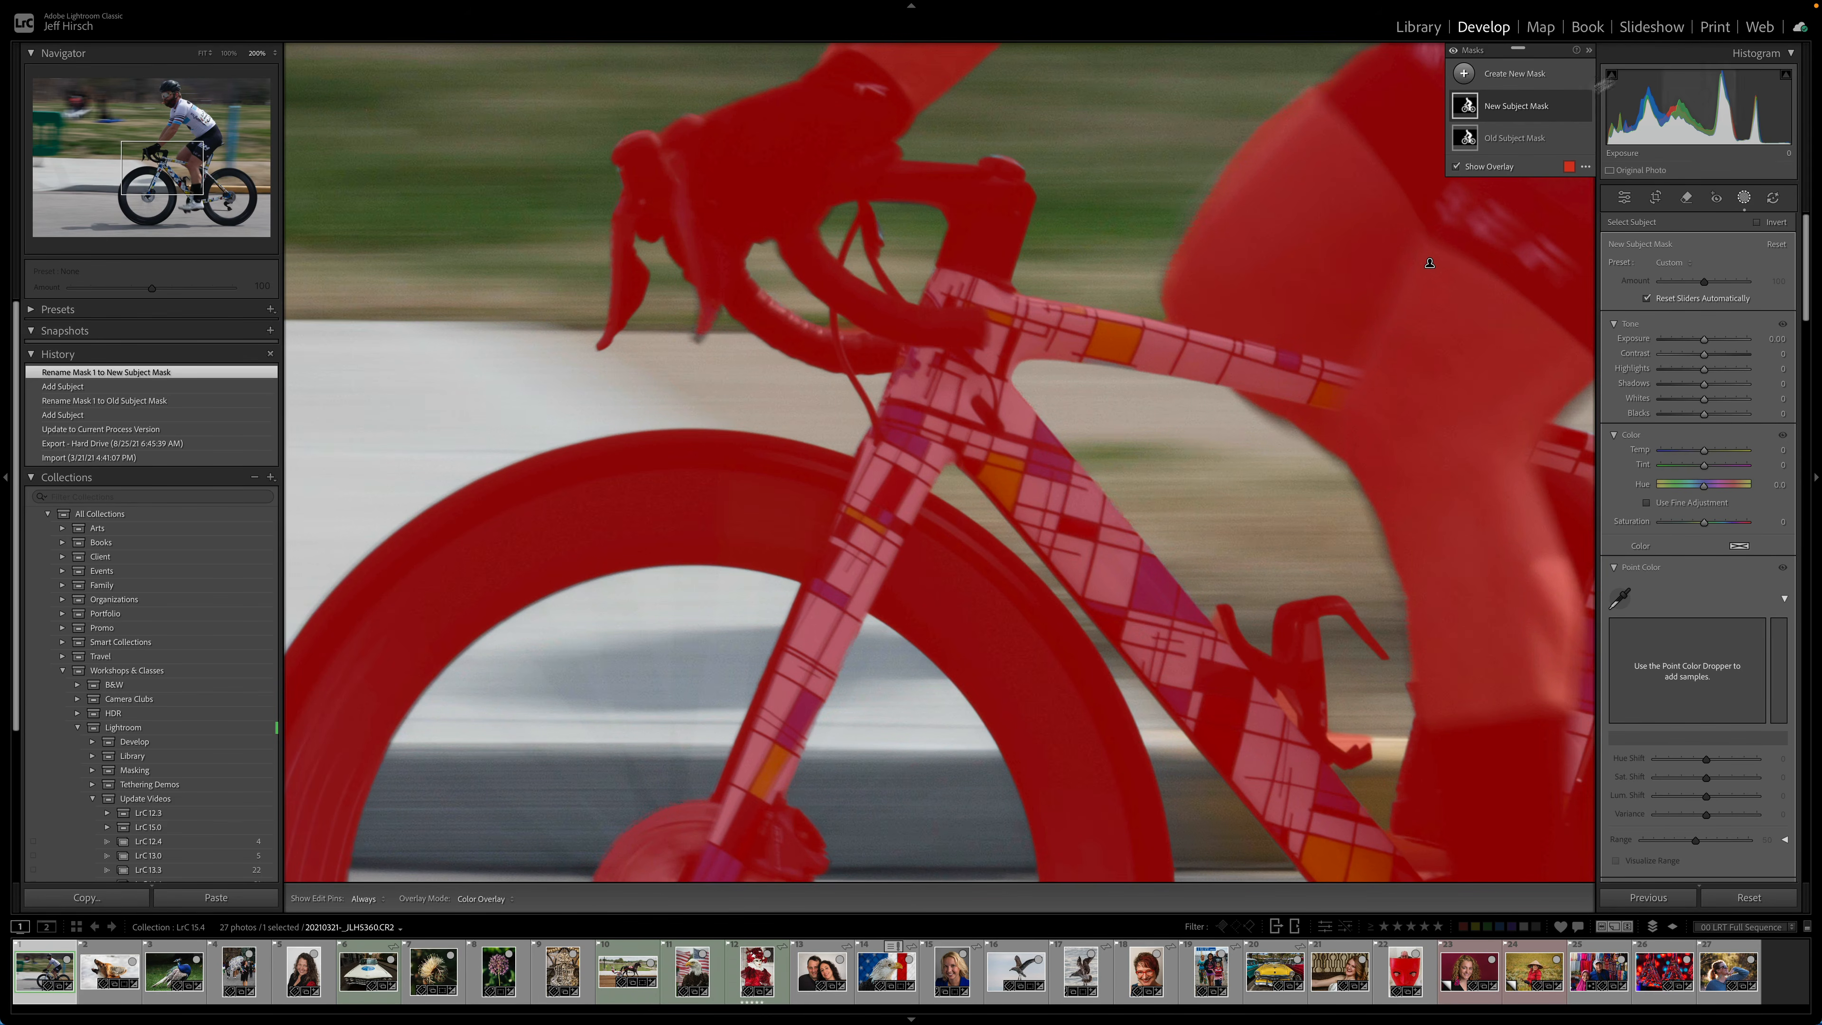
{"action": "left_click", "coordinate": [1466, 138]}
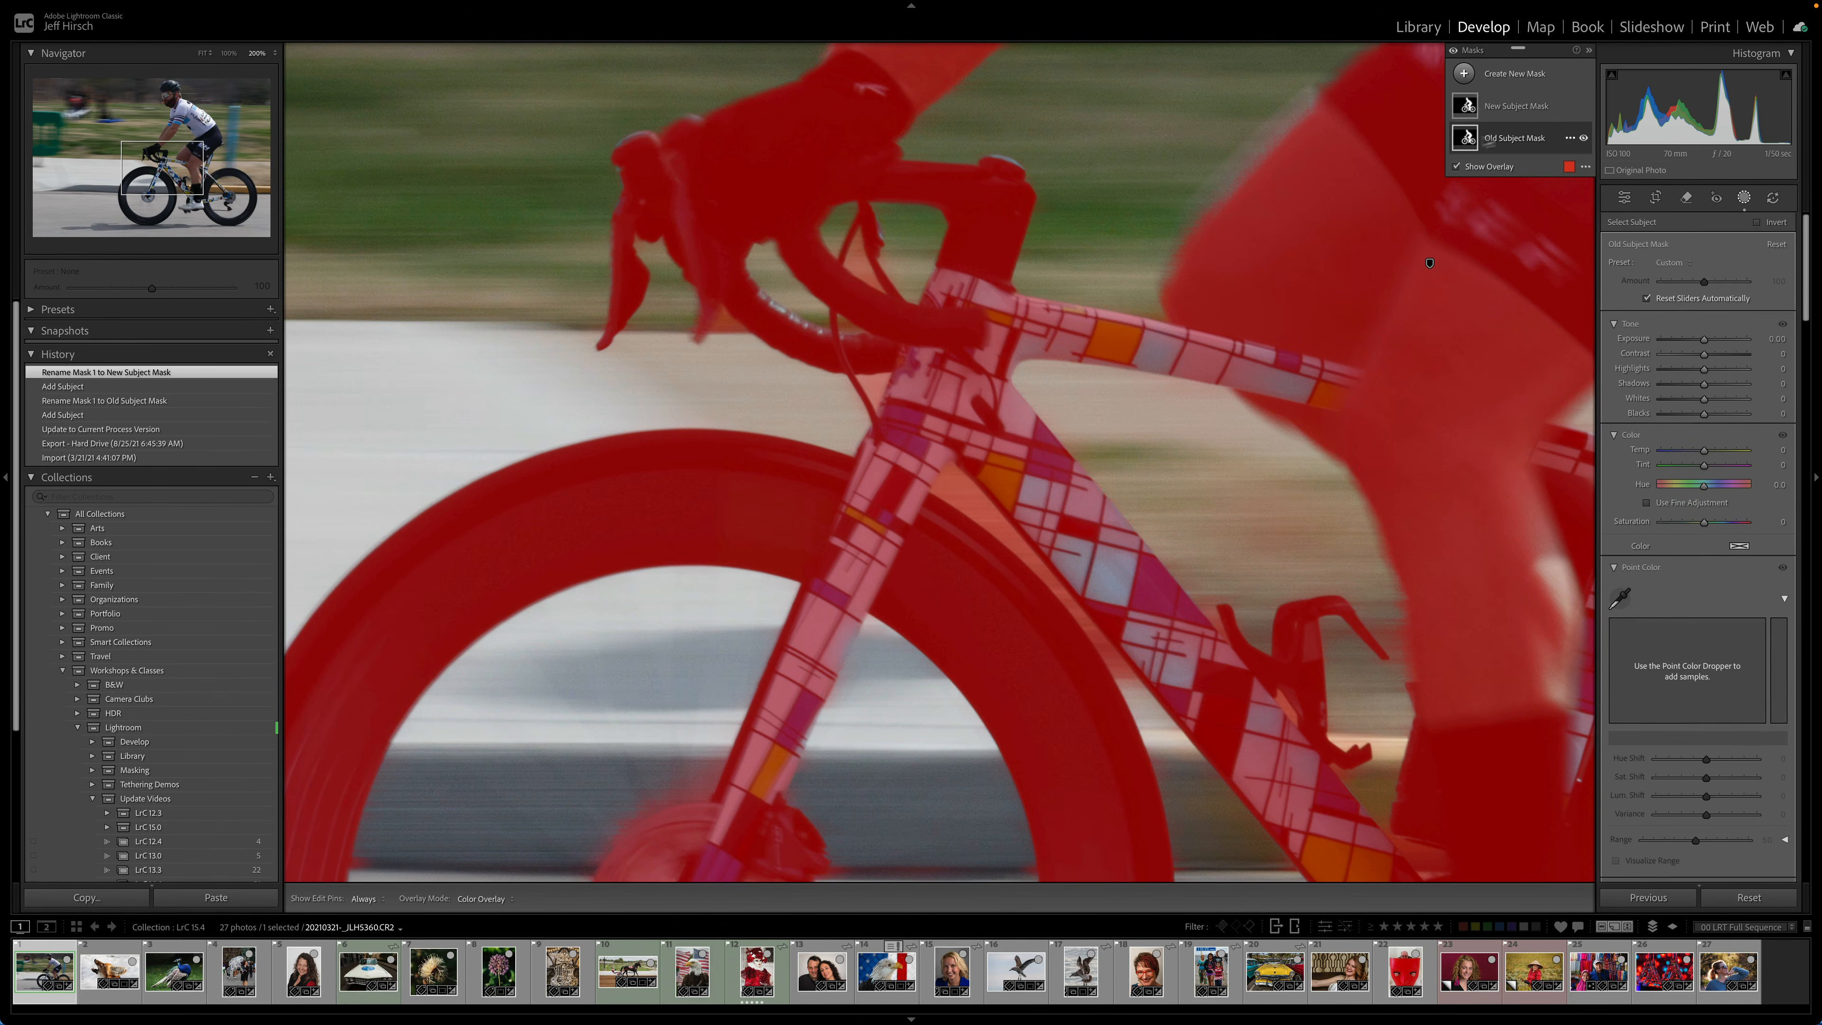
{"action": "left_click", "coordinate": [1540, 108]}
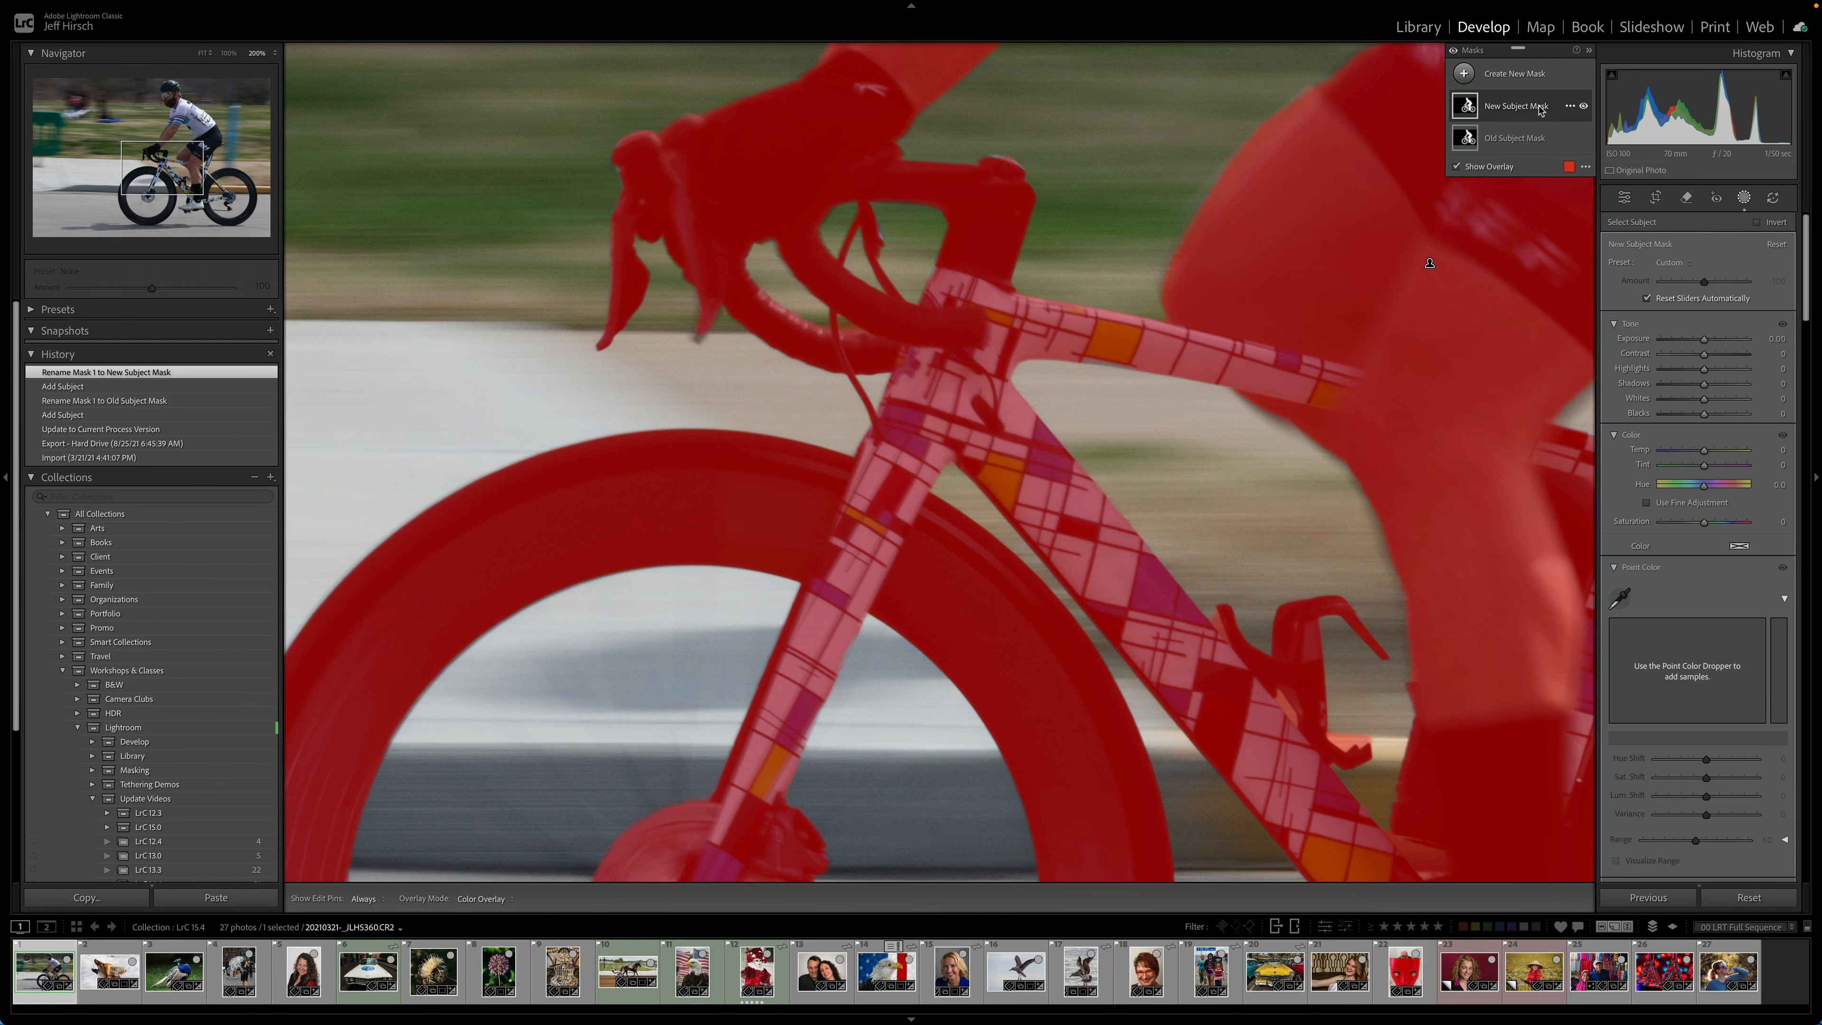
- Open the fox photo and zoom in on the fur along the back of its neck
{"action": "left_click", "coordinate": [104, 982]}
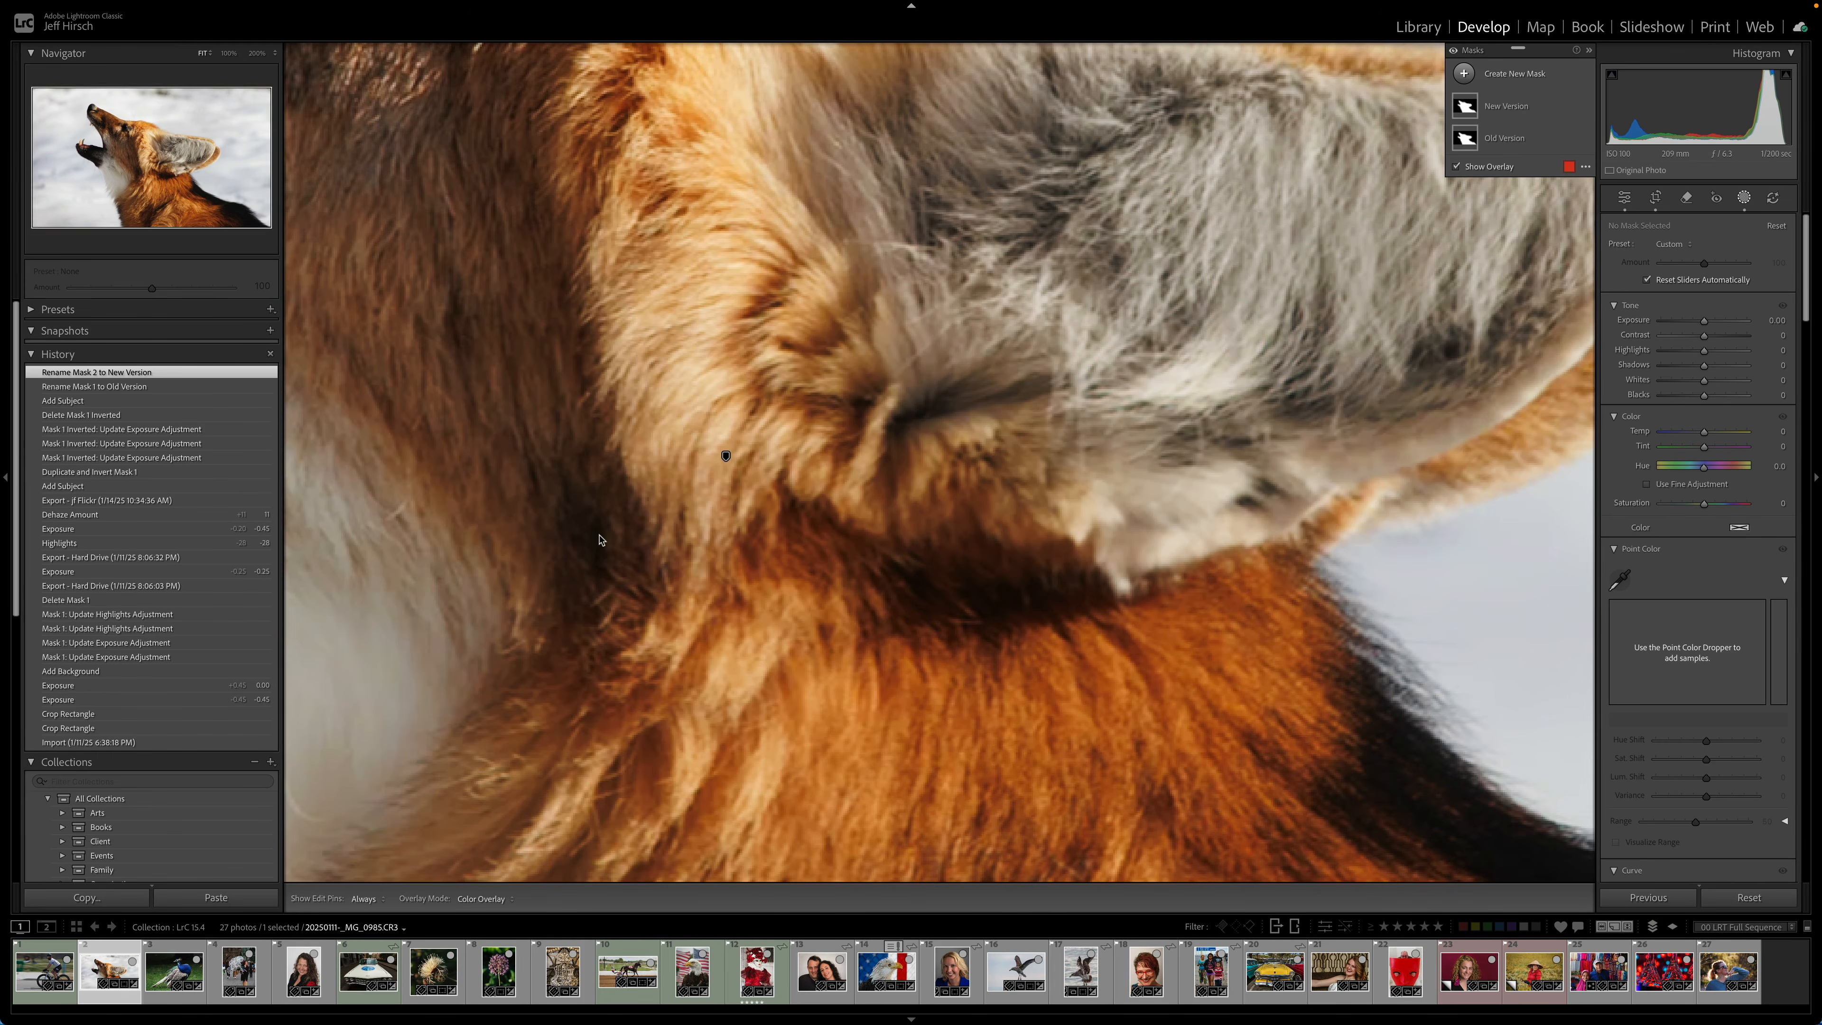
{"action": "left_click", "coordinate": [600, 539]}
{"action": "left_click", "coordinate": [600, 540]}
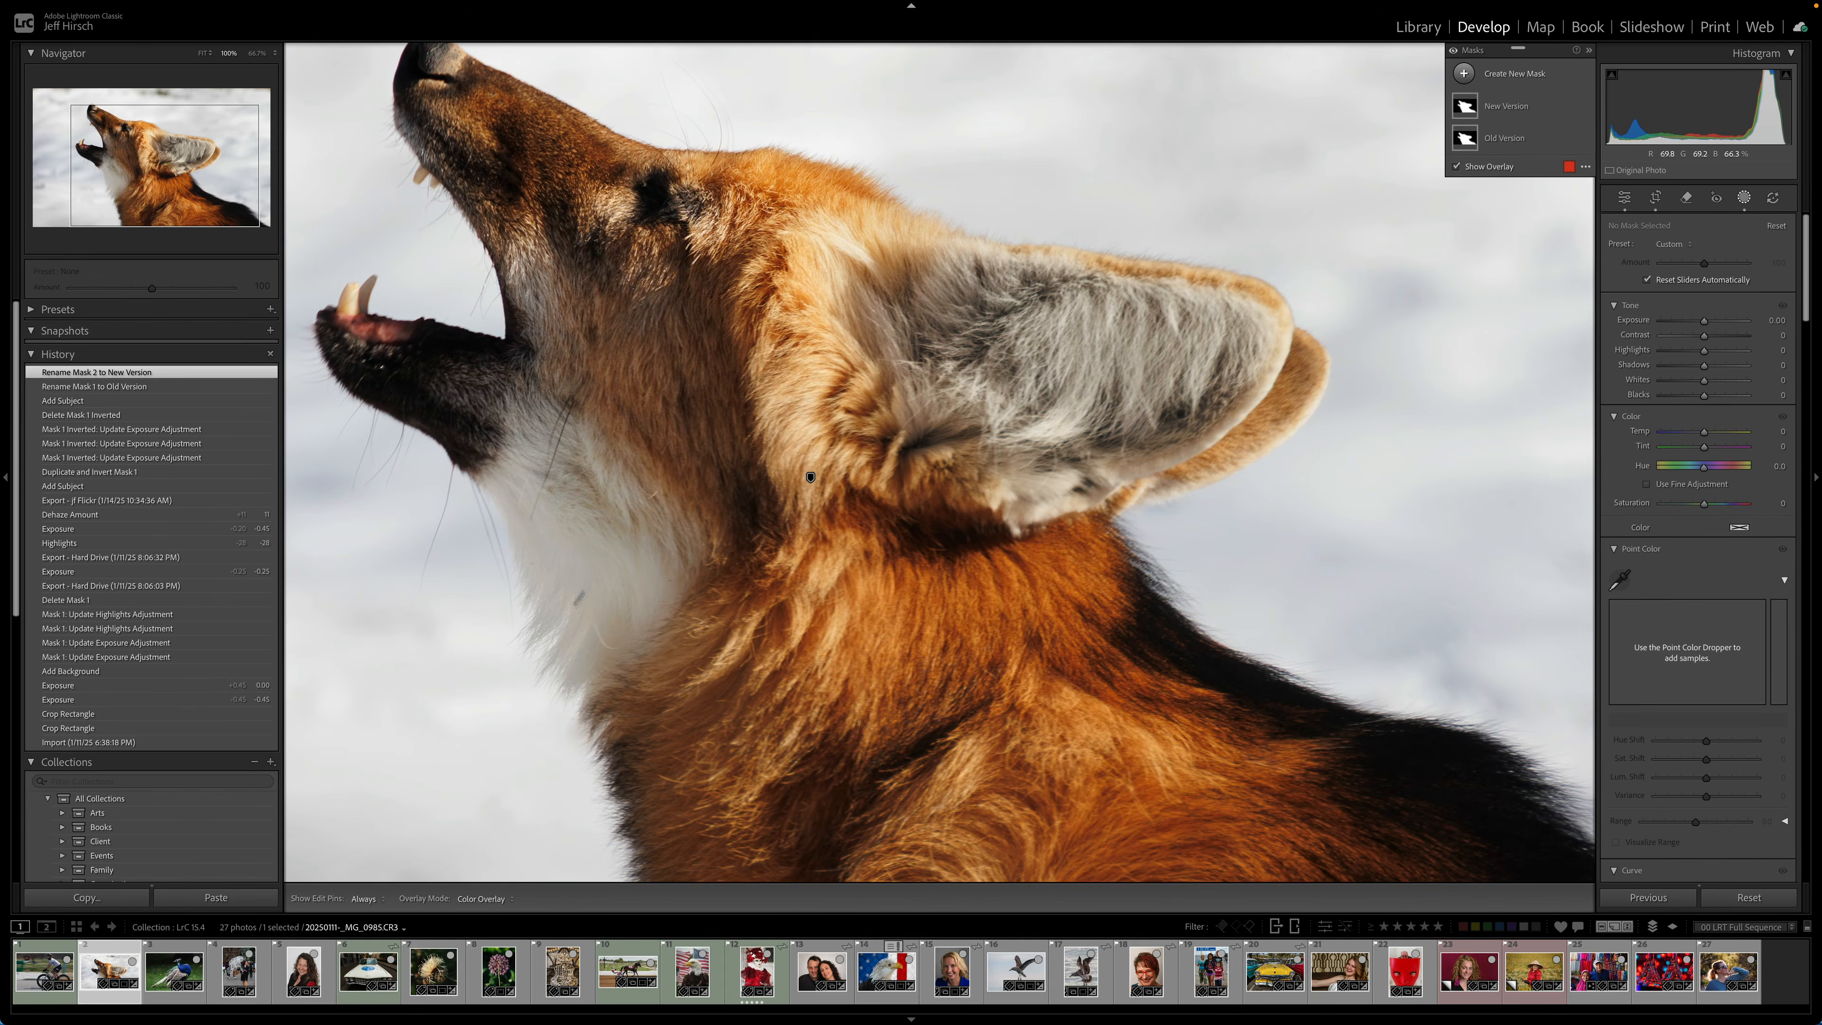
{"action": "key", "text": "super+equal"}
{"action": "left_click_drag", "start_coordinate": [610, 805], "coordinate": [1316, 351]}
{"action": "key", "text": "super+equal"}
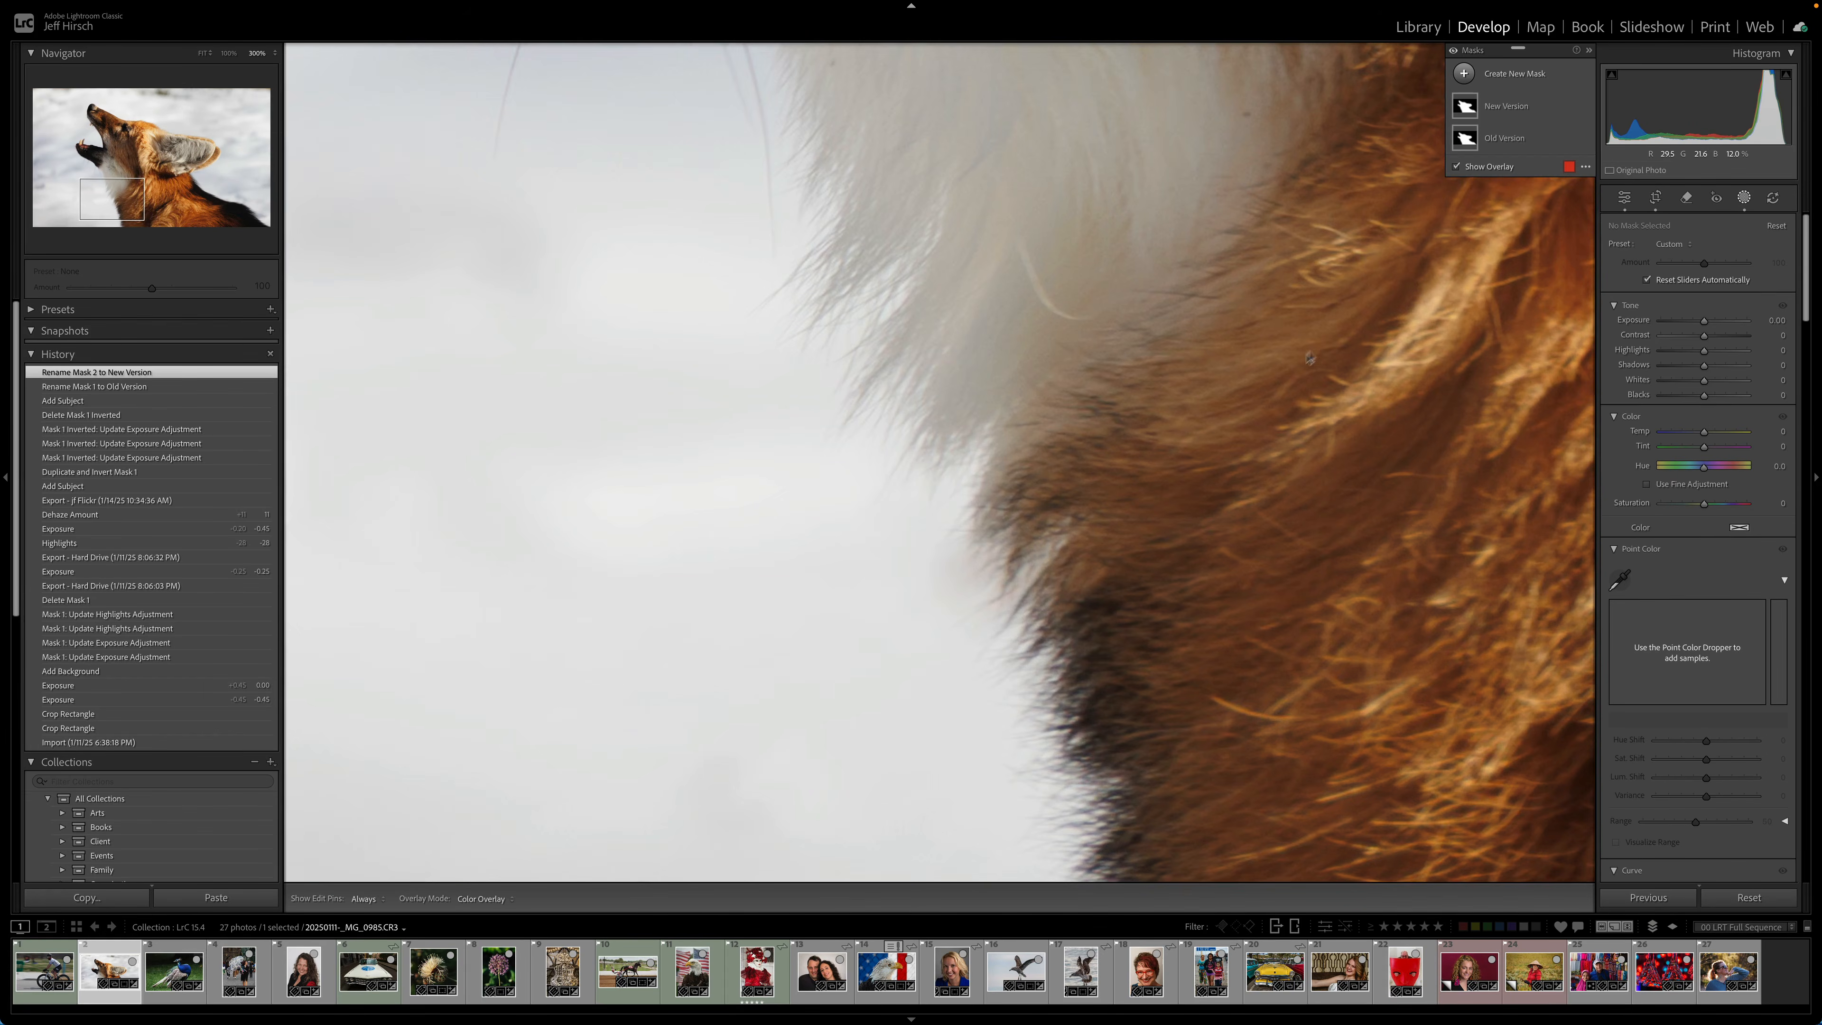
- Compare the Old Version and New Version masks along the fox's fur edge against the snow
{"action": "left_click", "coordinate": [1457, 167]}
{"action": "left_click", "coordinate": [1459, 141]}
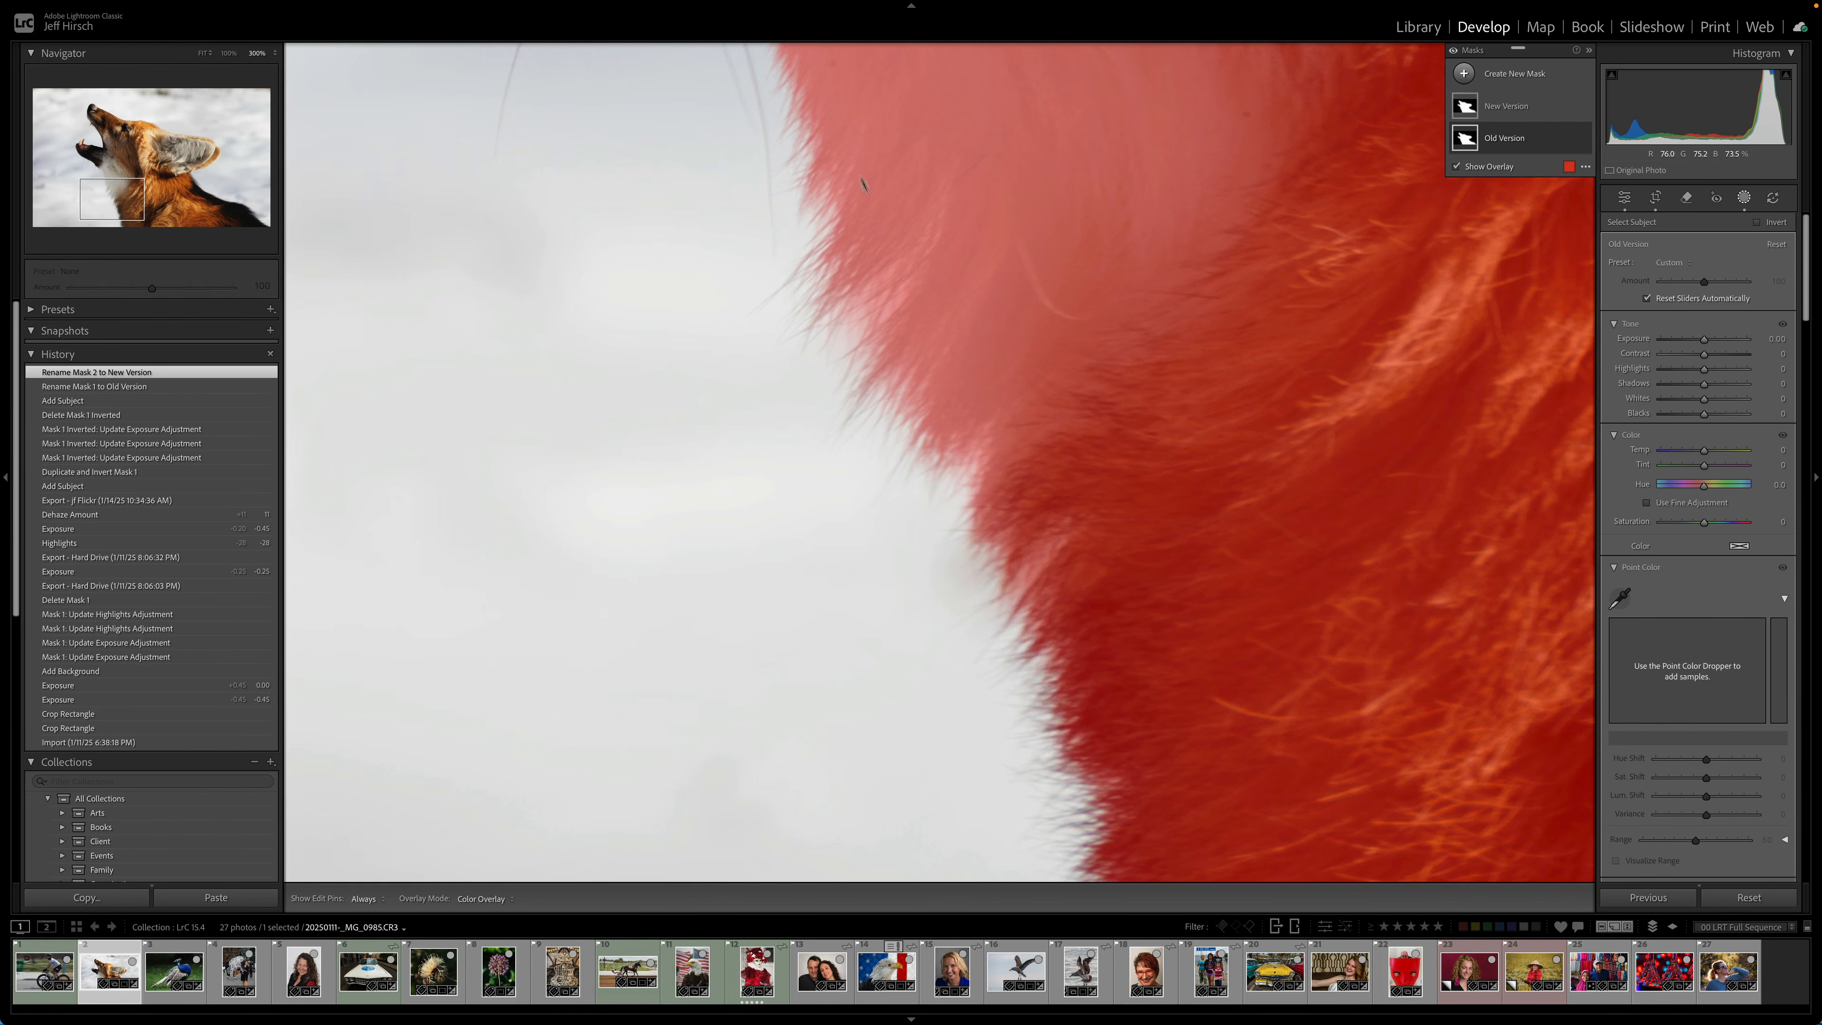
{"action": "left_click", "coordinate": [1458, 112]}
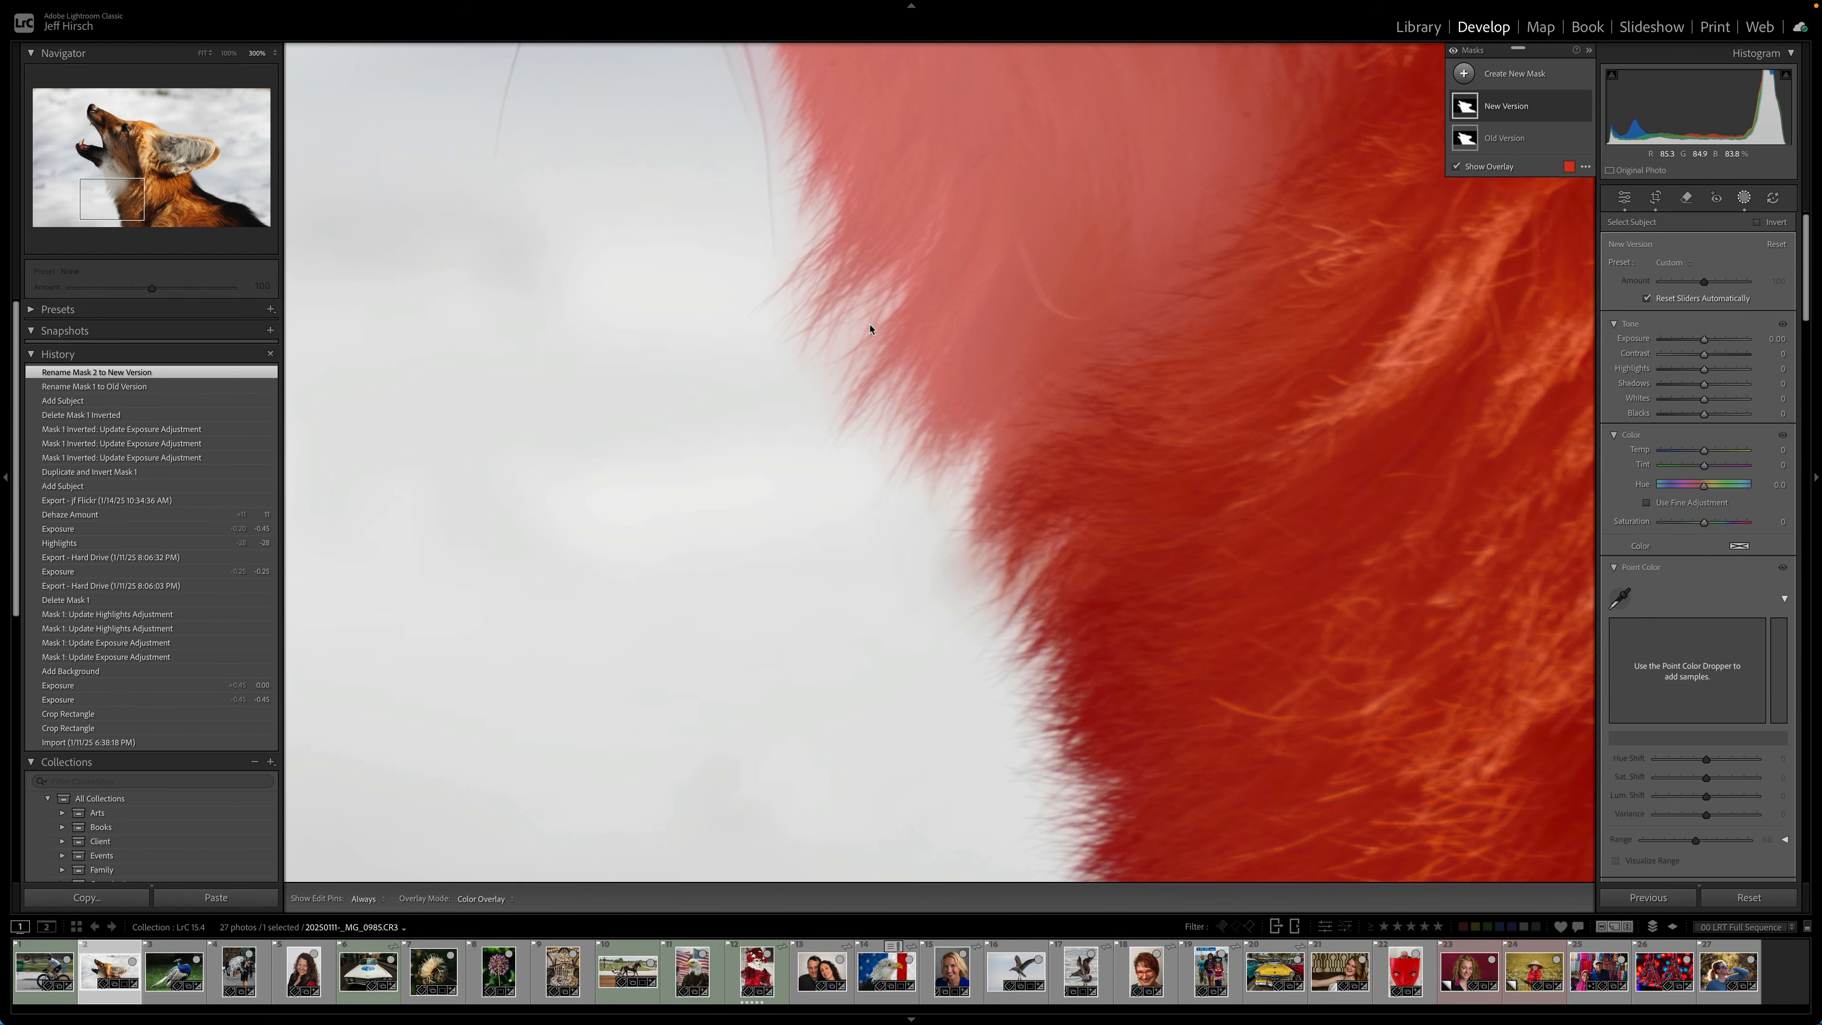
{"action": "left_click_drag", "start_coordinate": [123, 206], "coordinate": [258, 214]}
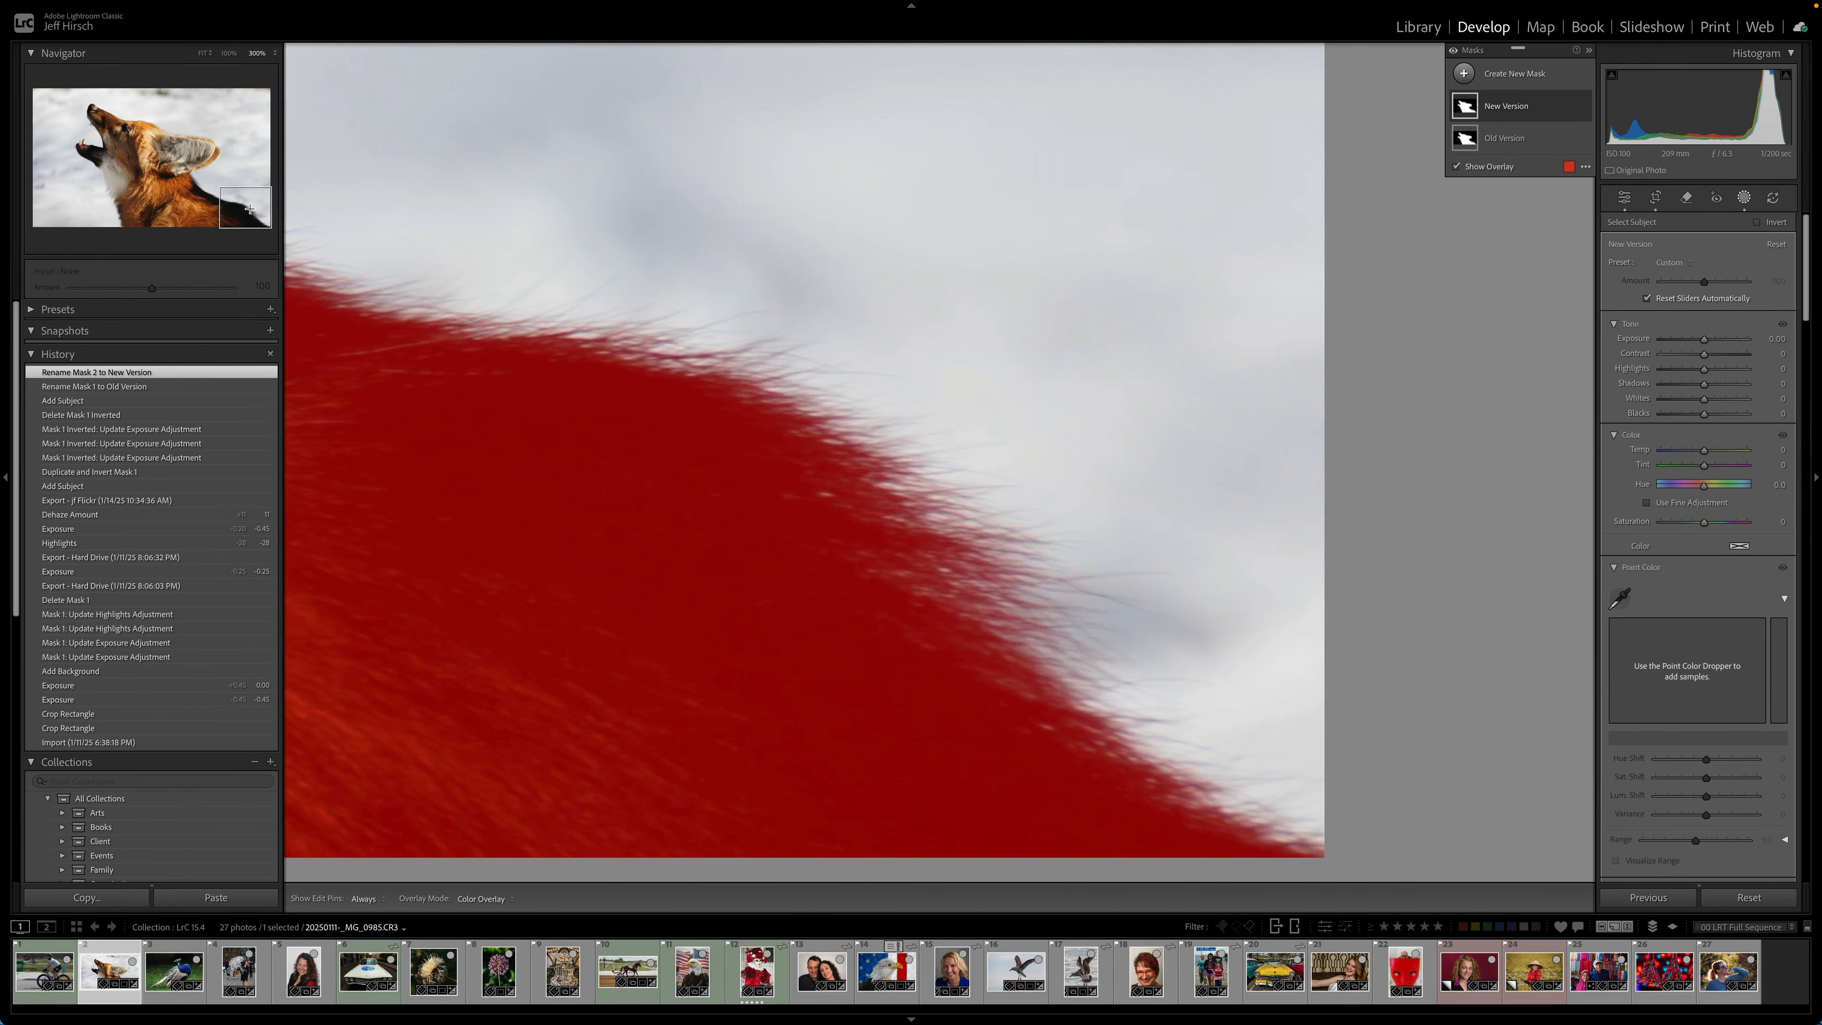
{"action": "left_click", "coordinate": [1516, 140]}
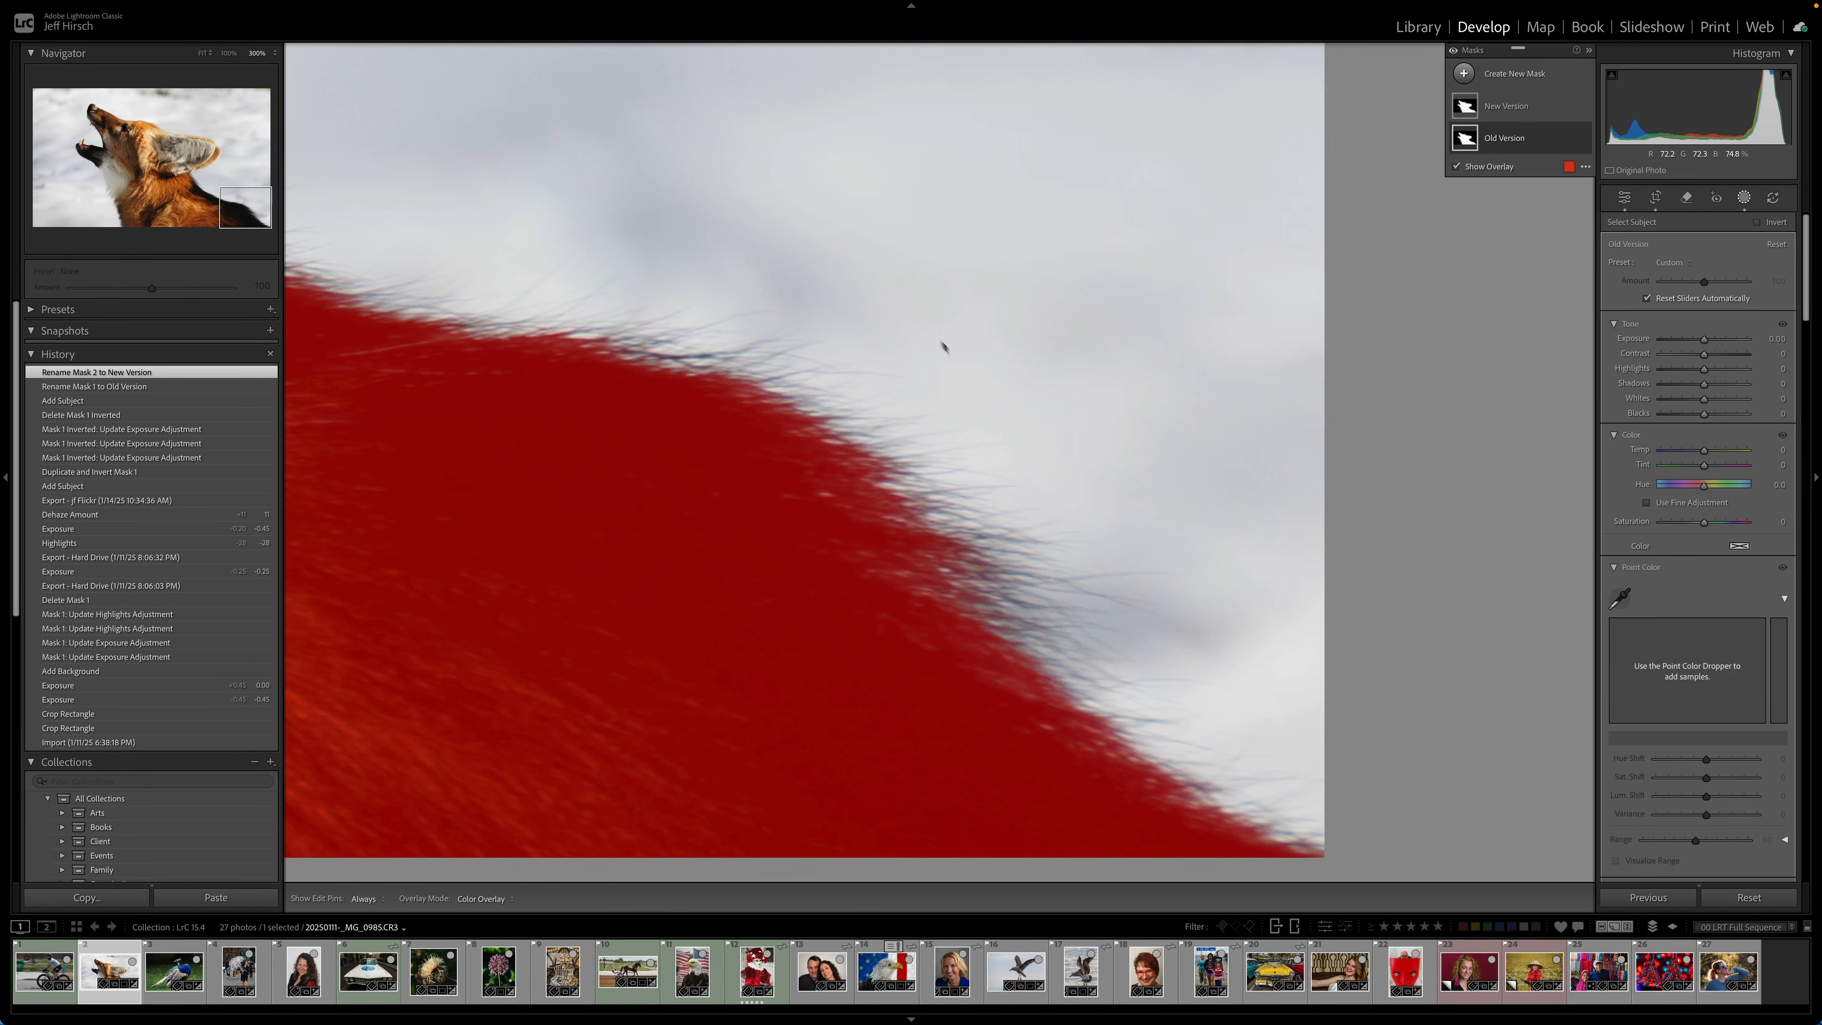
{"action": "left_click", "coordinate": [1467, 108]}
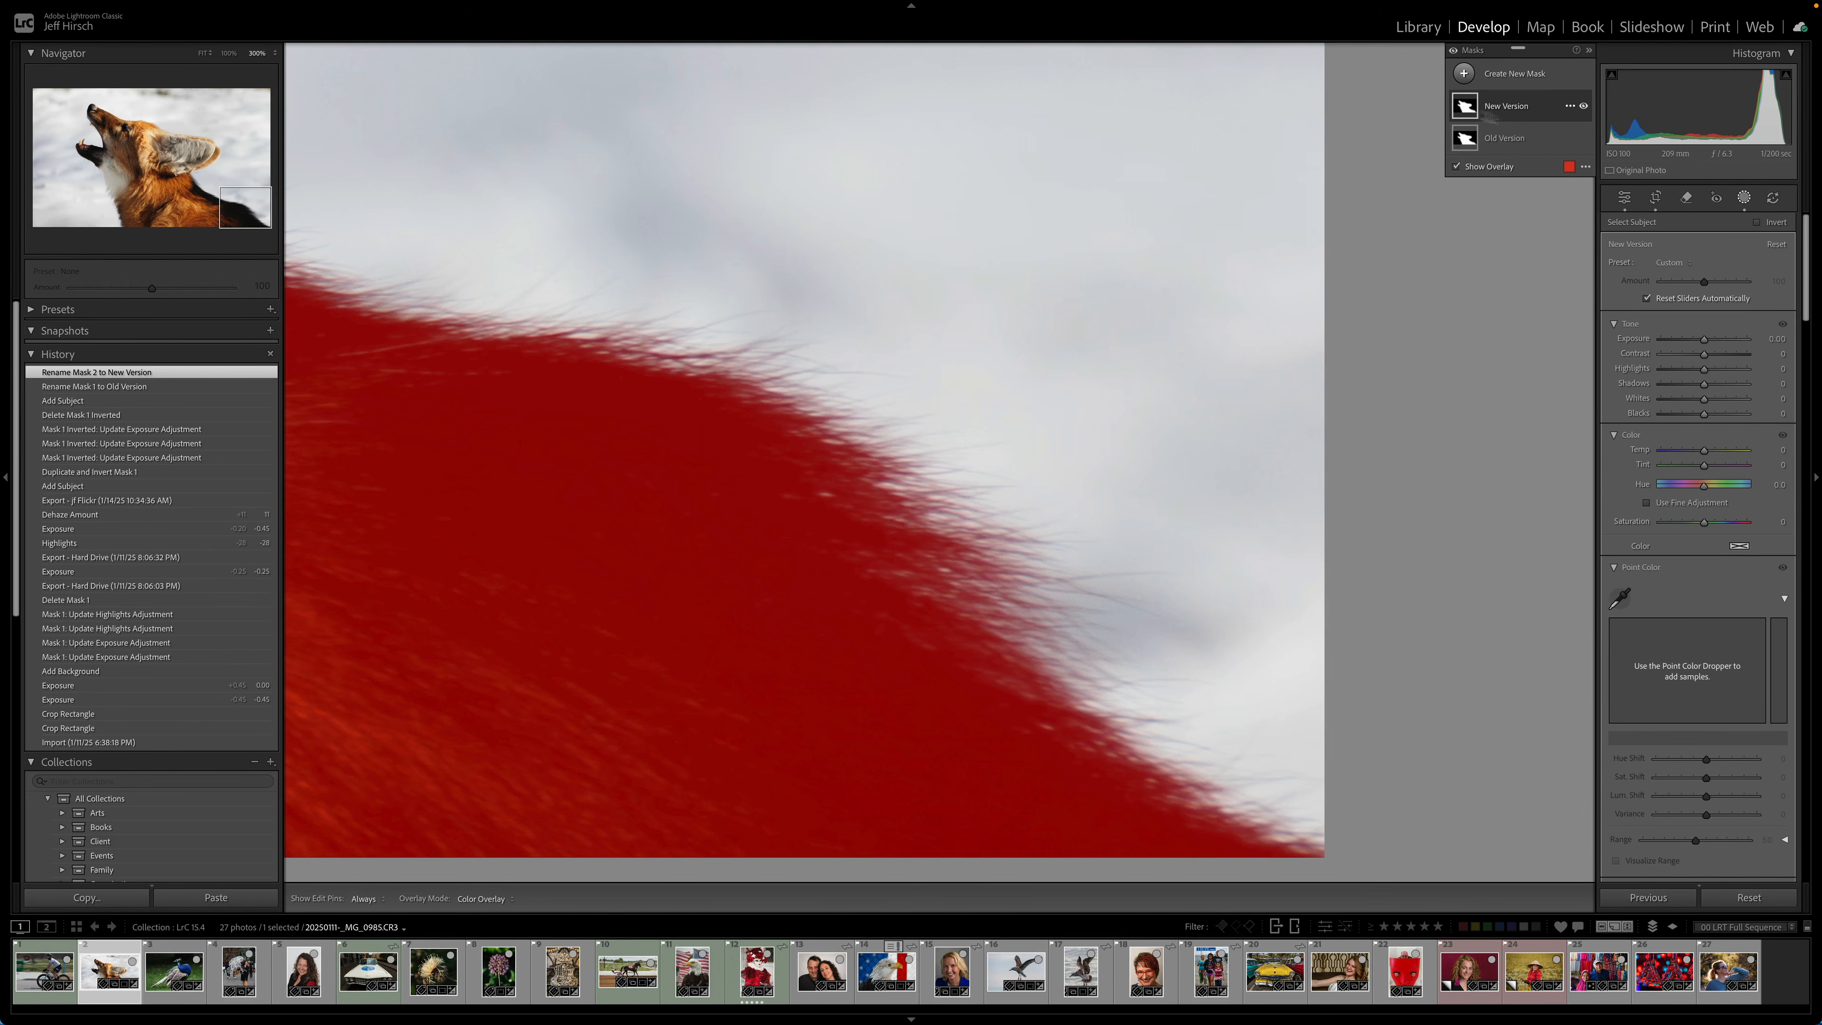
{"action": "left_click", "coordinate": [1510, 140]}
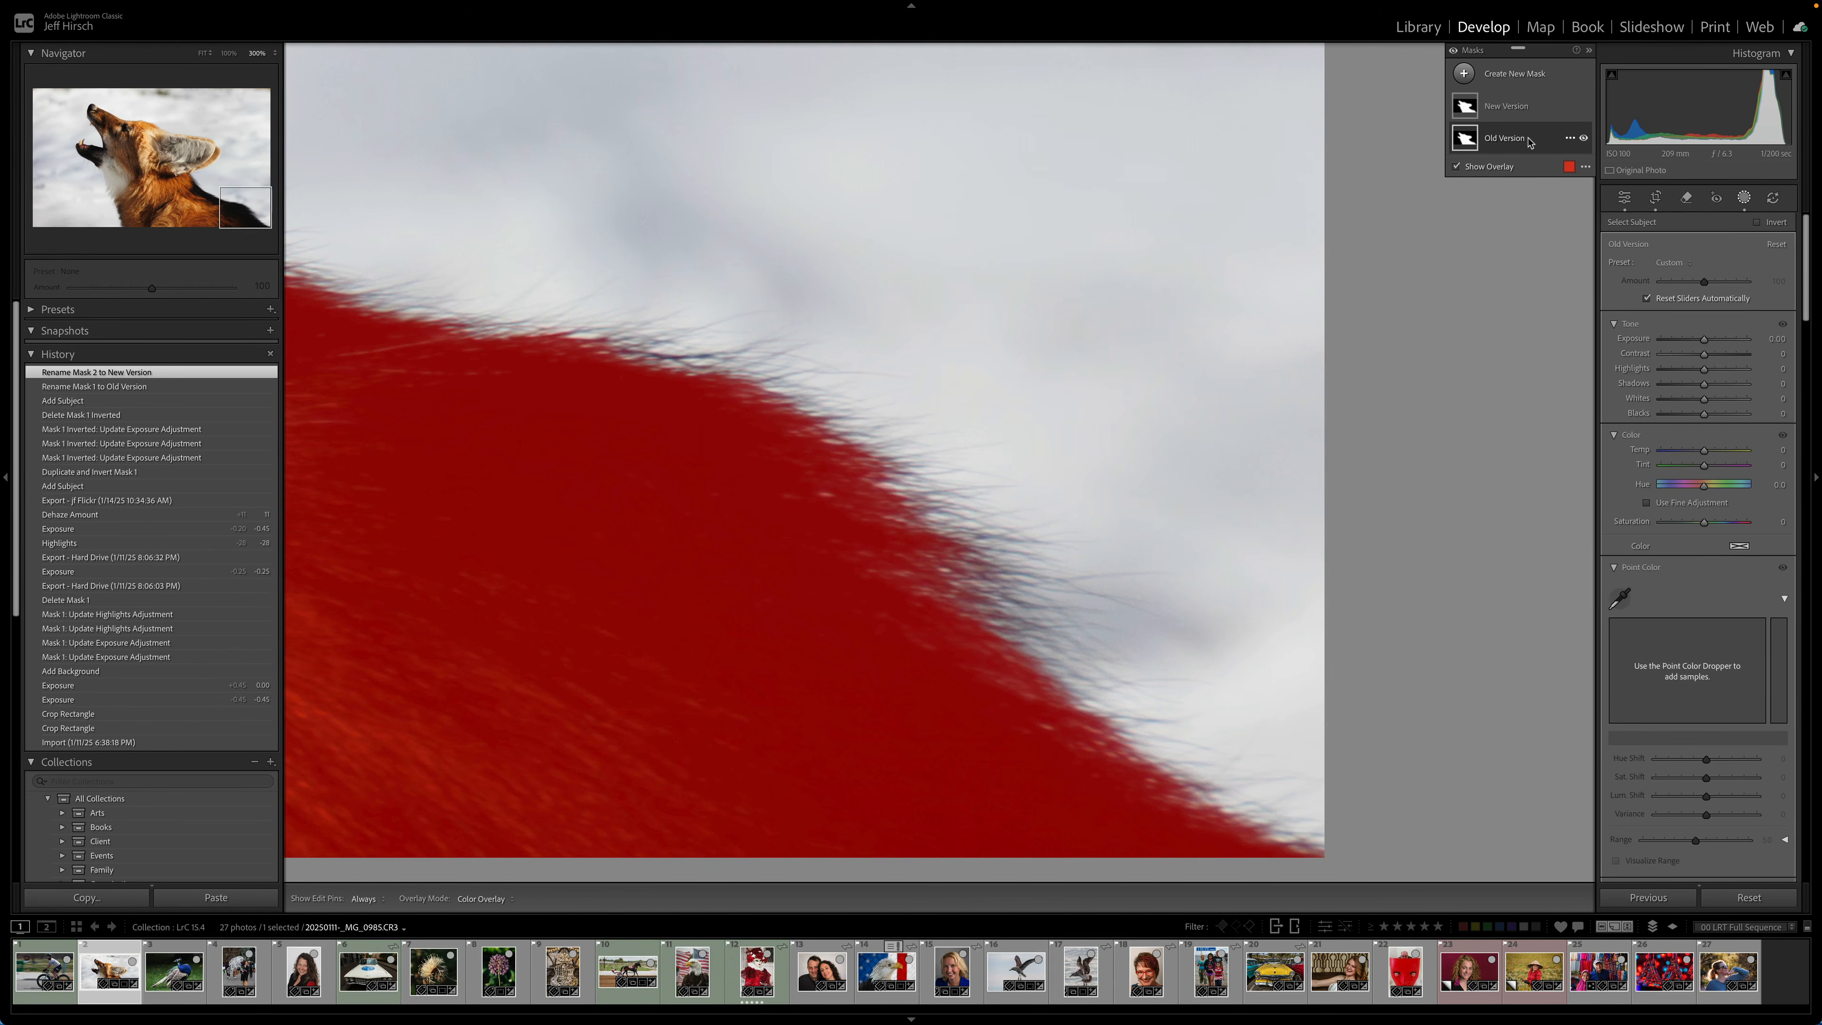
{"action": "left_click", "coordinate": [1520, 110]}
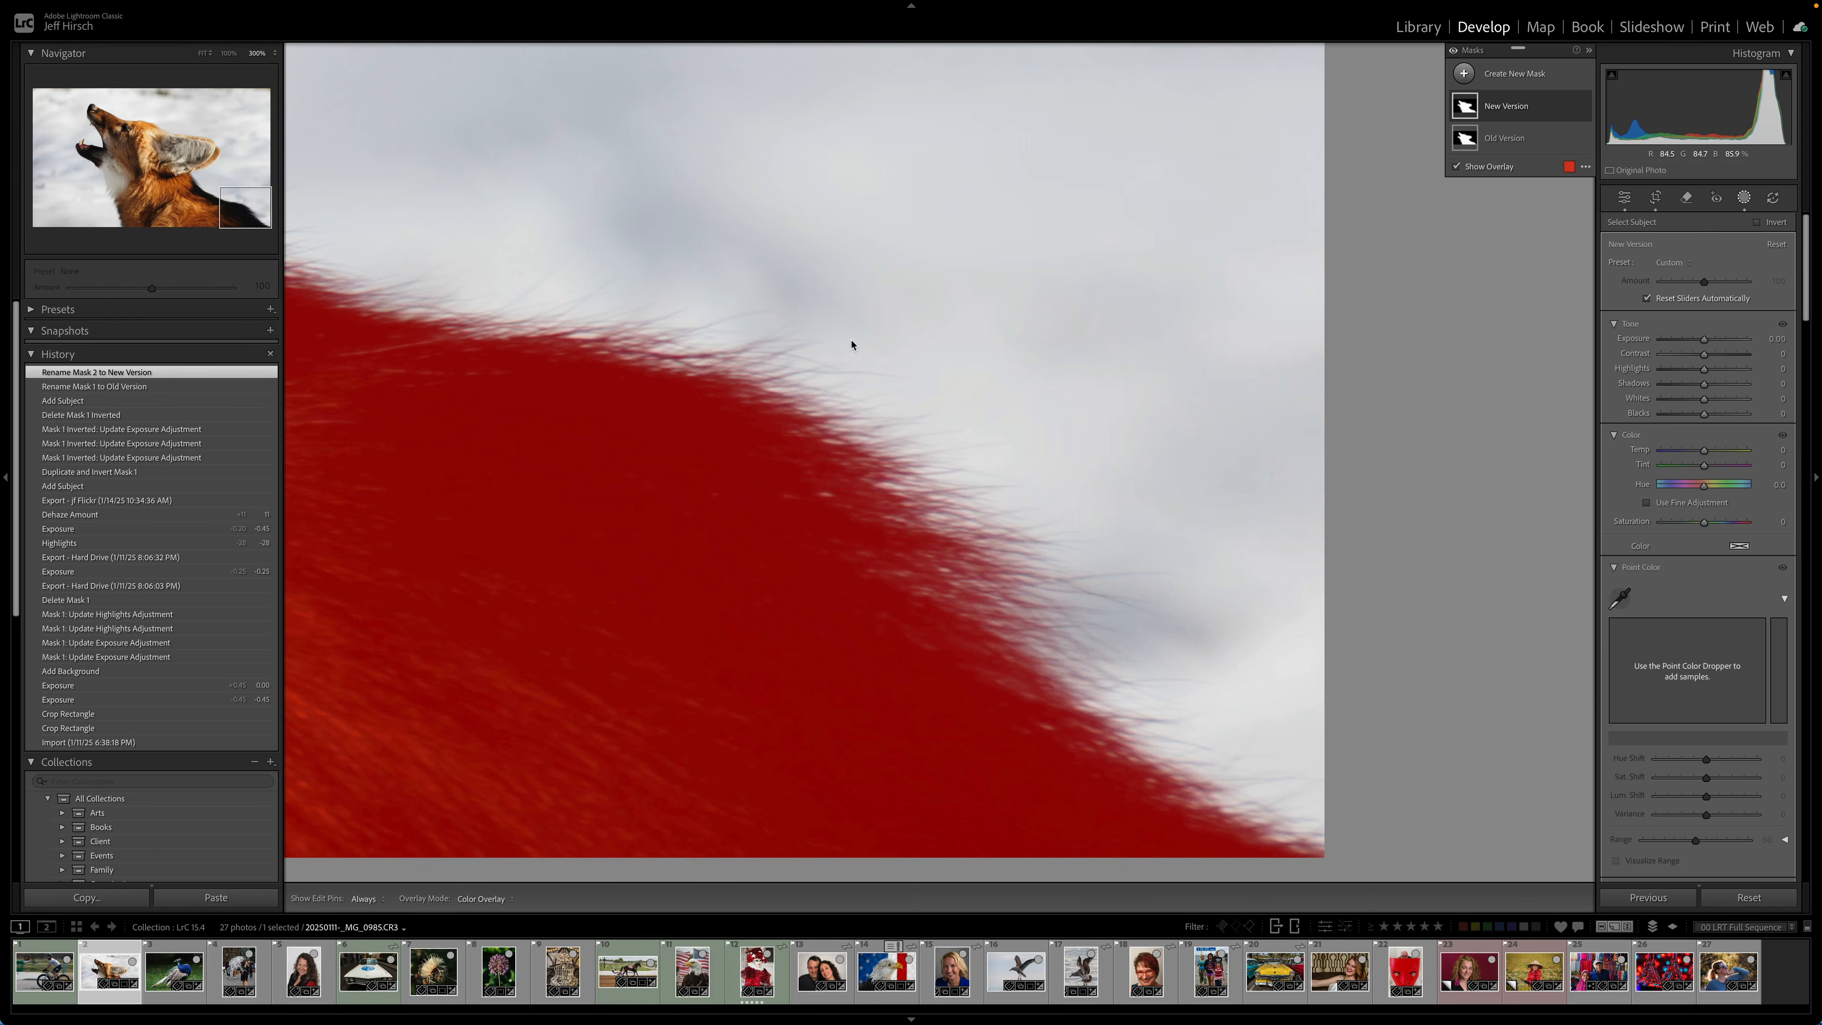
- Leave masking and open the peacock photo
{"action": "key", "text": "d"}
{"action": "left_click", "coordinate": [744, 379]}
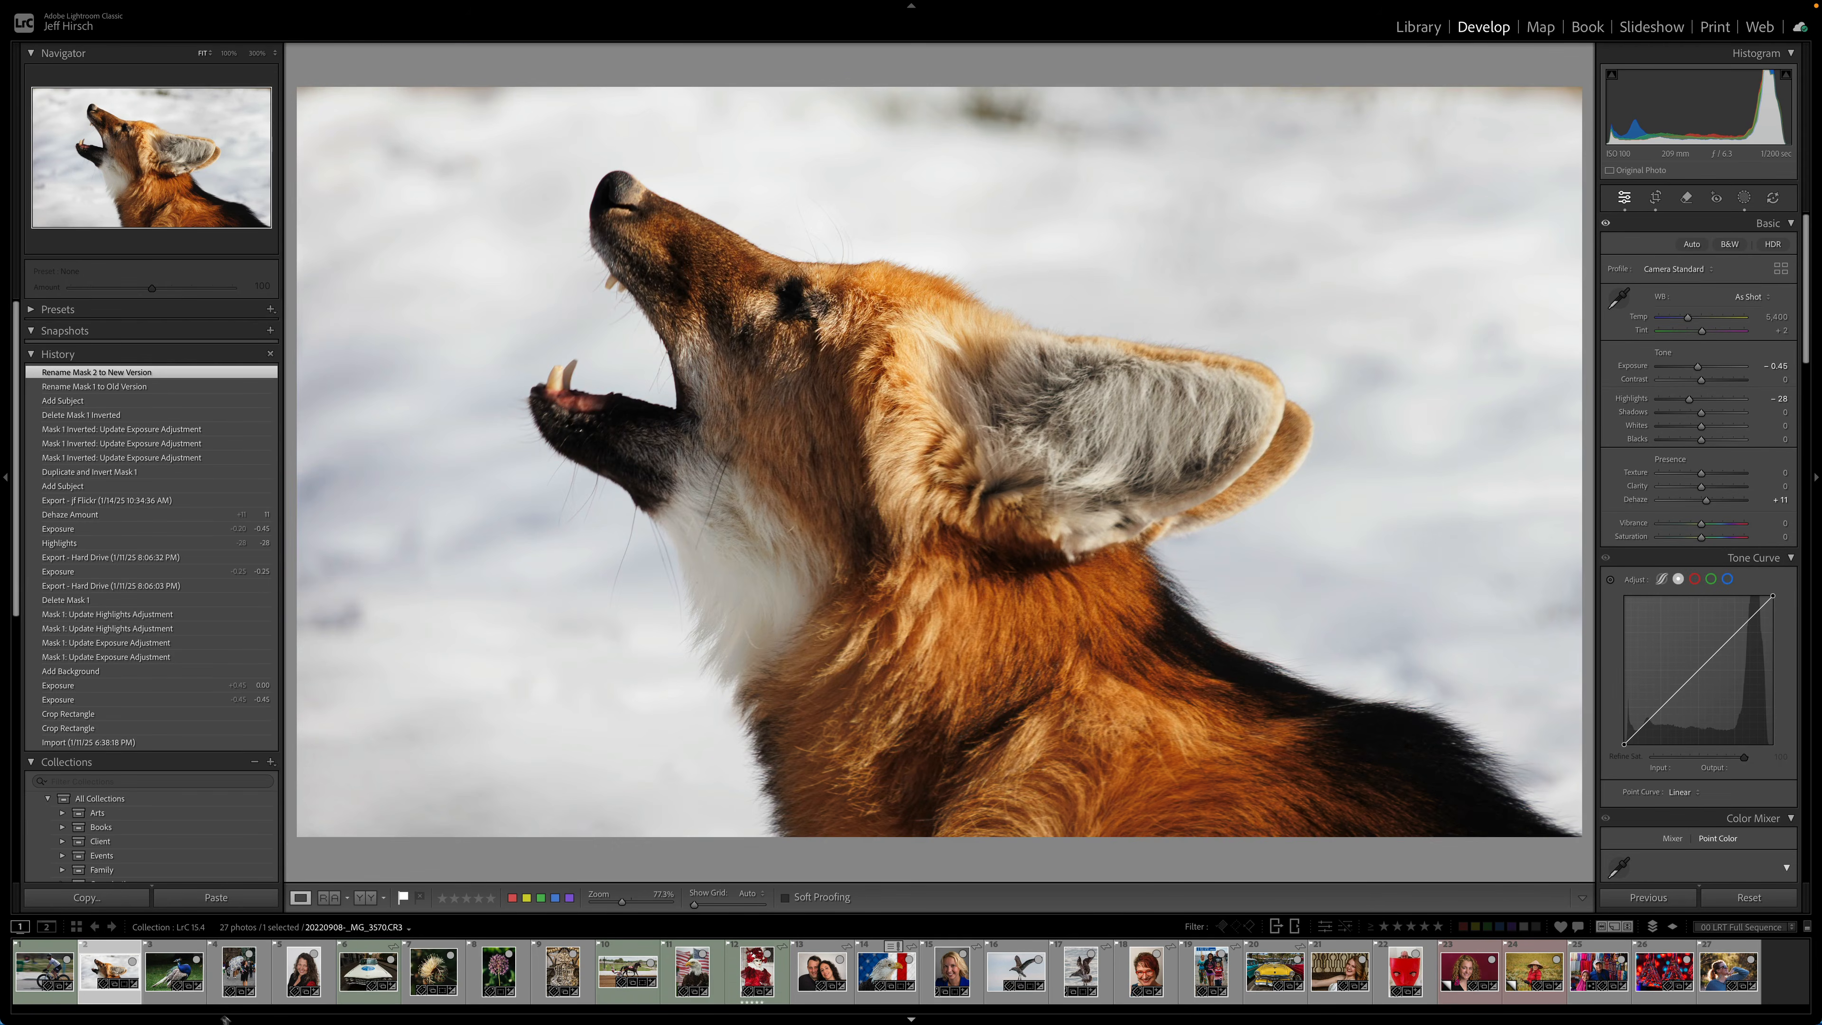
{"action": "left_click", "coordinate": [174, 973]}
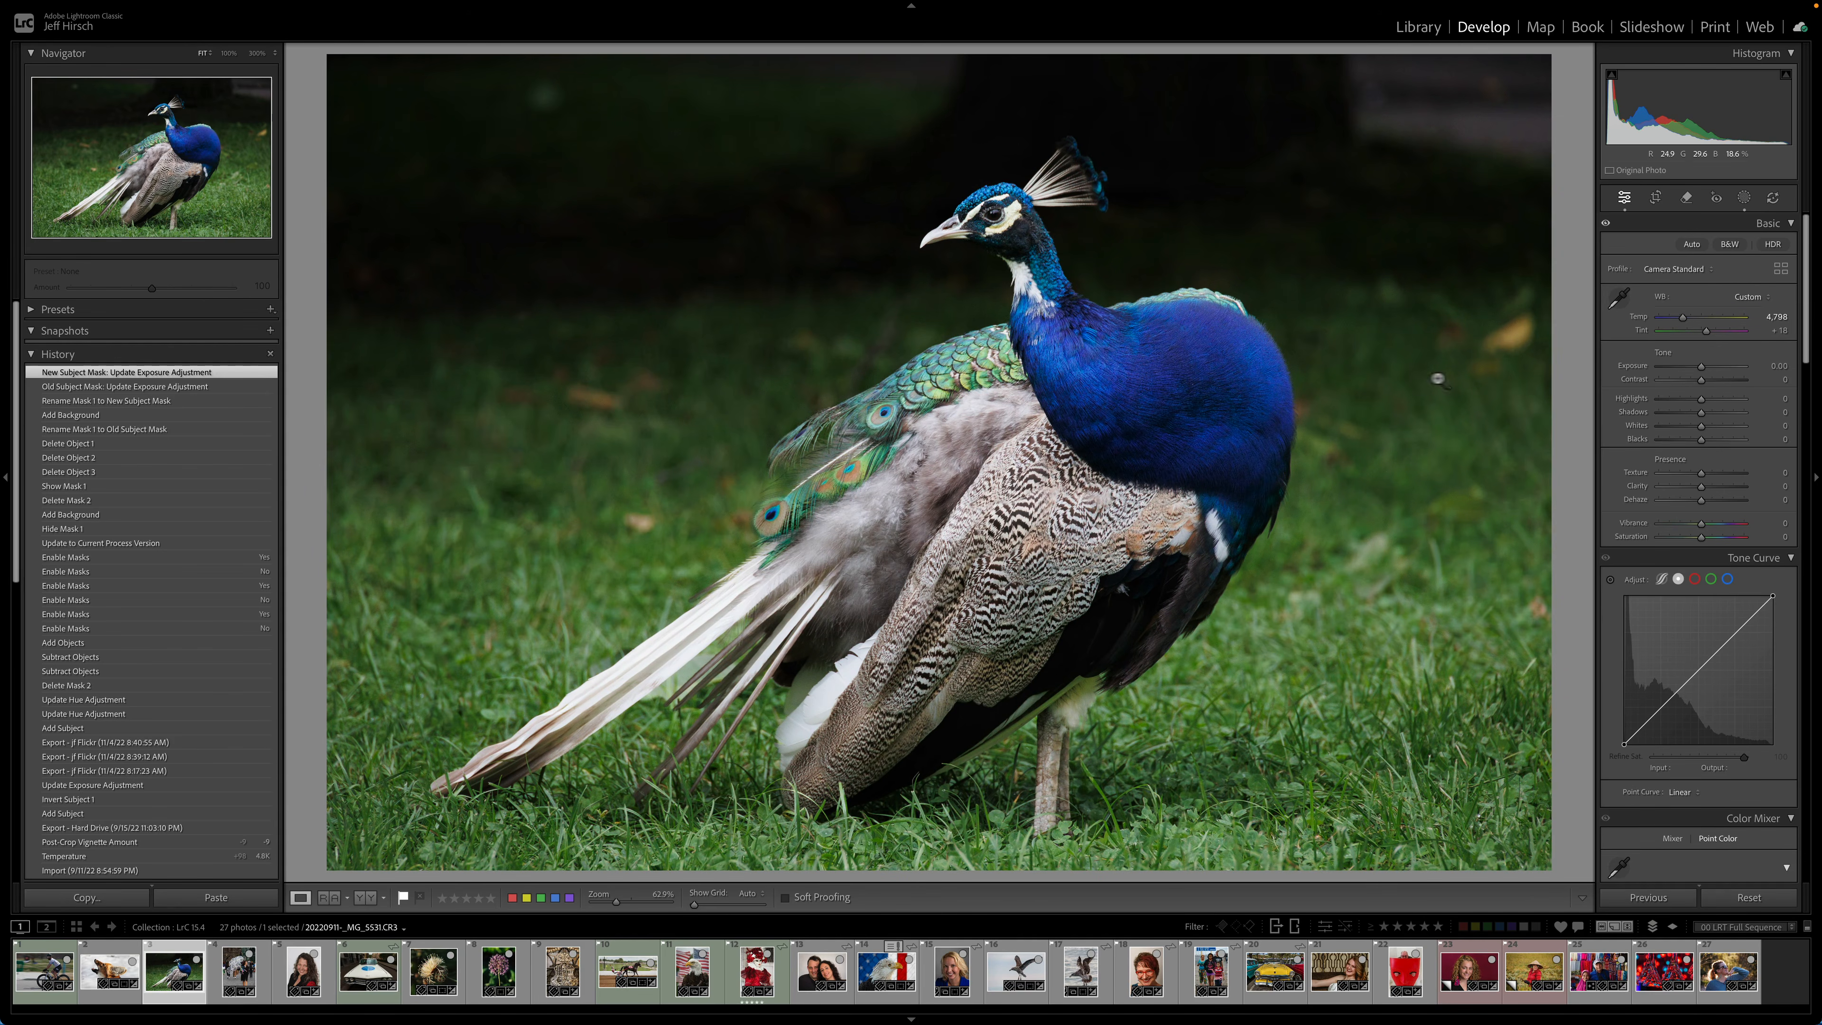
- Show the peacock photo's masks and compare the Old Subject Mask with the New Subject Mask
{"action": "key", "text": "shift+w"}
{"action": "mouse_move", "coordinate": [1468, 147]}
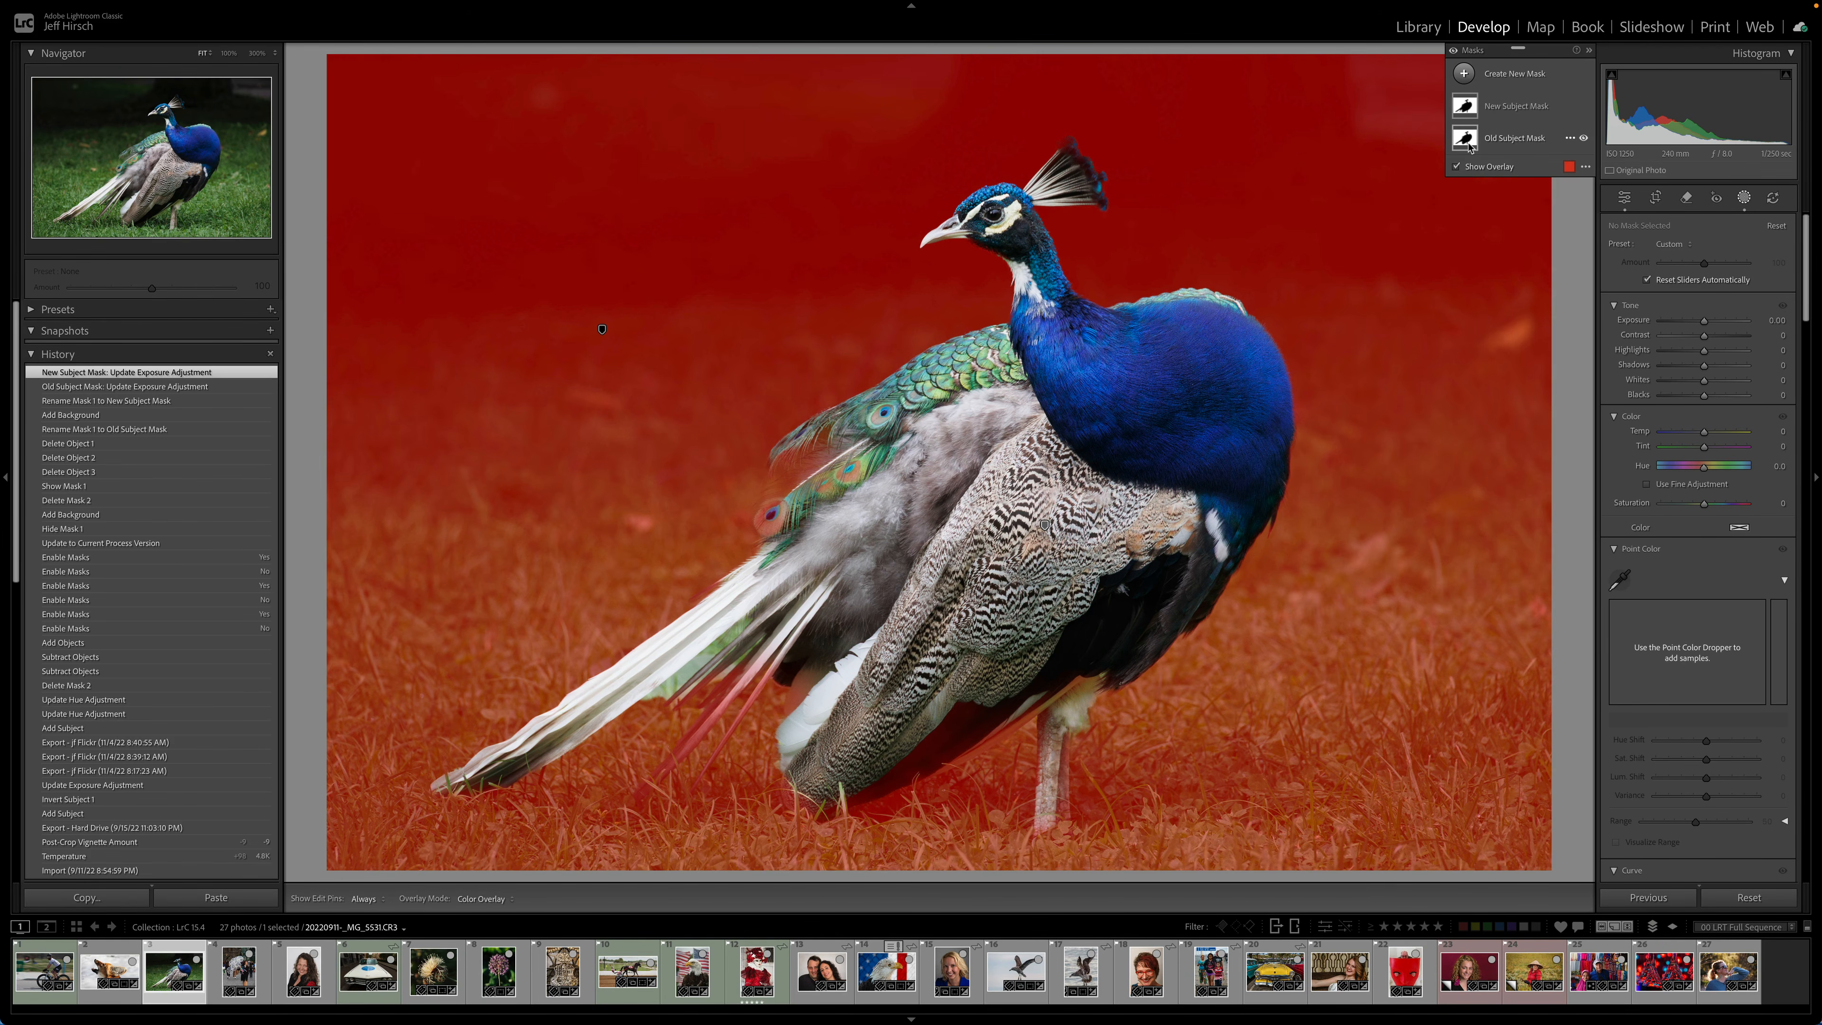
{"action": "left_click", "coordinate": [1469, 146]}
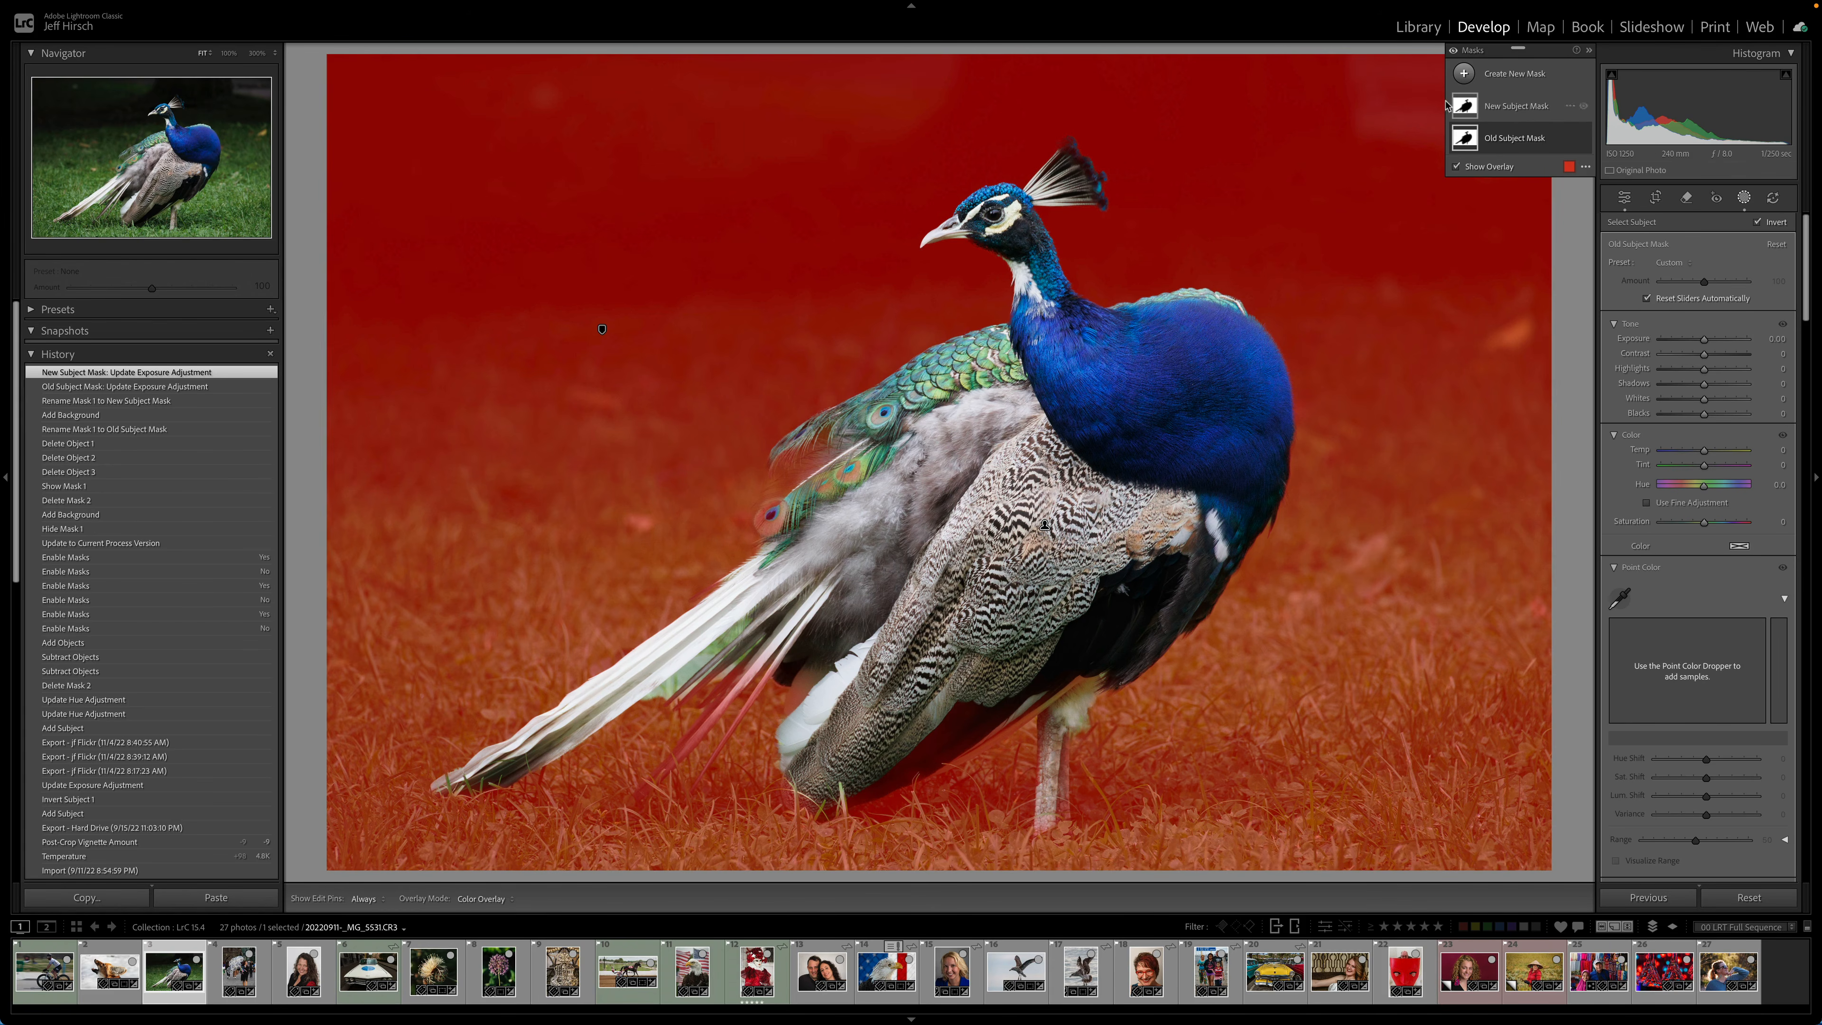
{"action": "left_click", "coordinate": [1465, 106]}
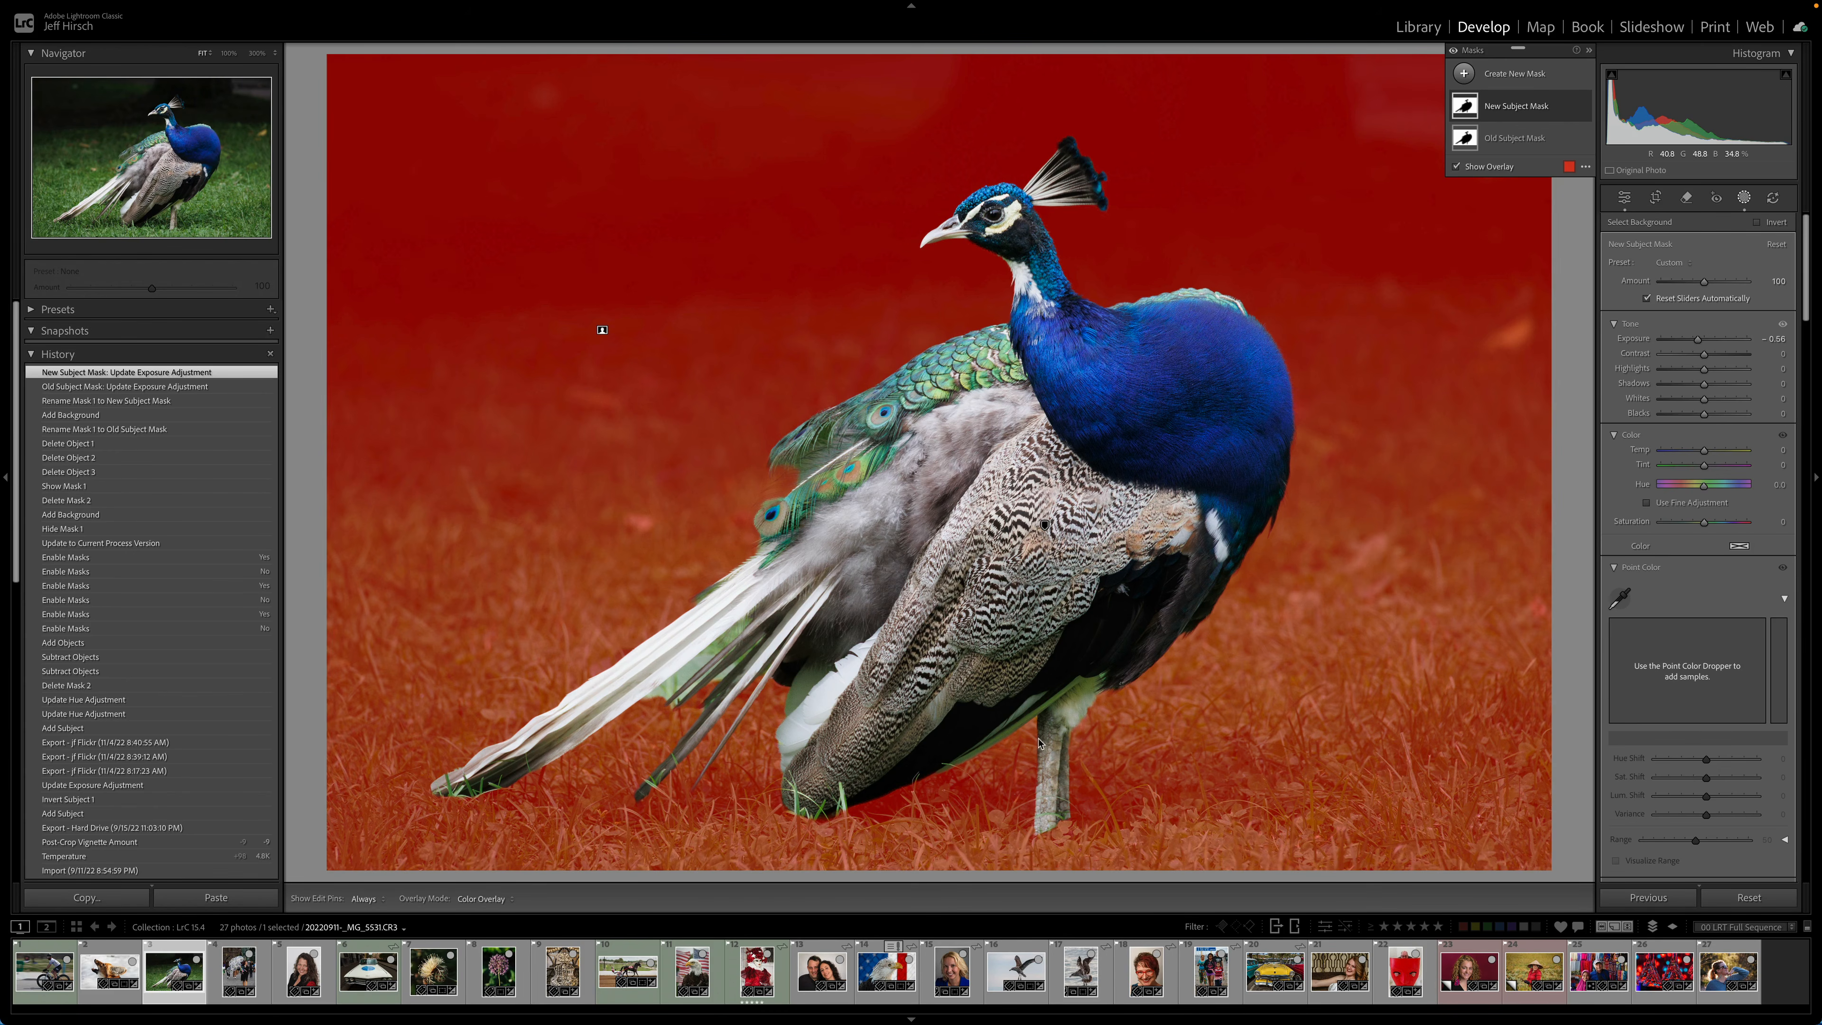
{"action": "left_click", "coordinate": [1497, 149]}
{"action": "left_click", "coordinate": [1485, 107]}
- Open the balloon seller photo and compare its Old Subject Mask with the New Subject Mask
{"action": "left_click", "coordinate": [228, 973]}
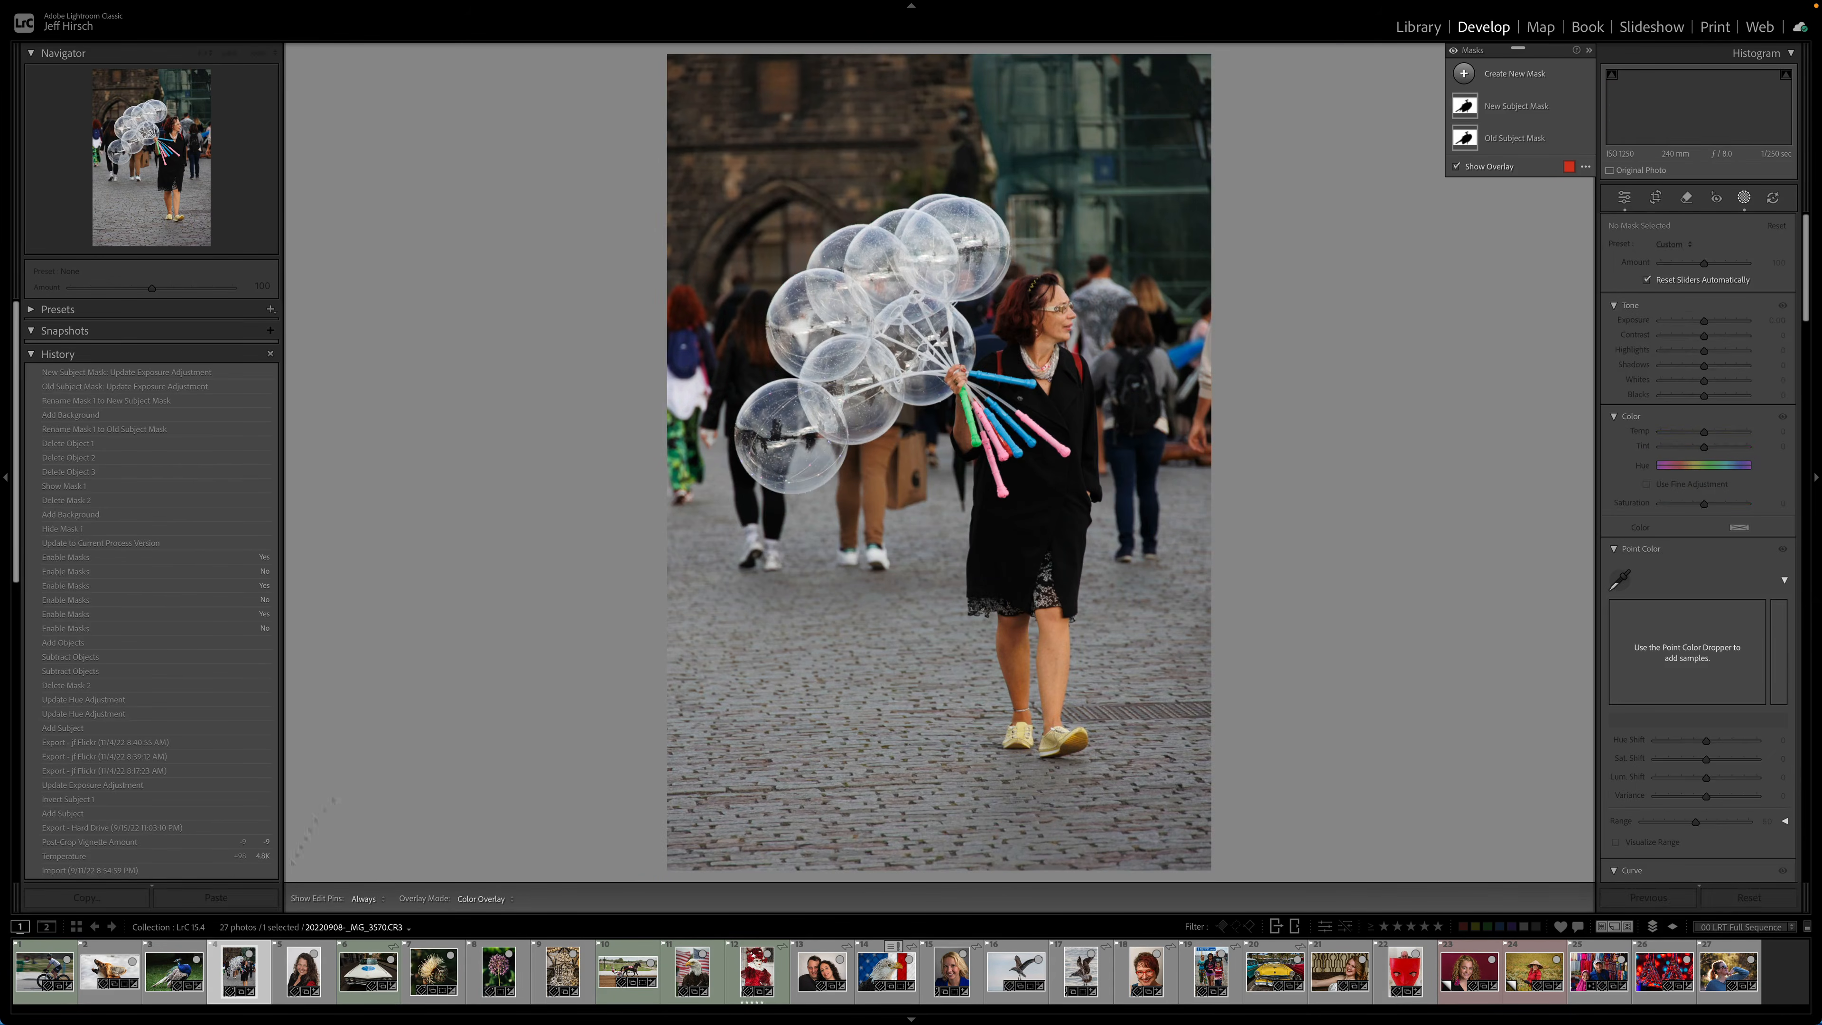
{"action": "left_click", "coordinate": [1468, 143]}
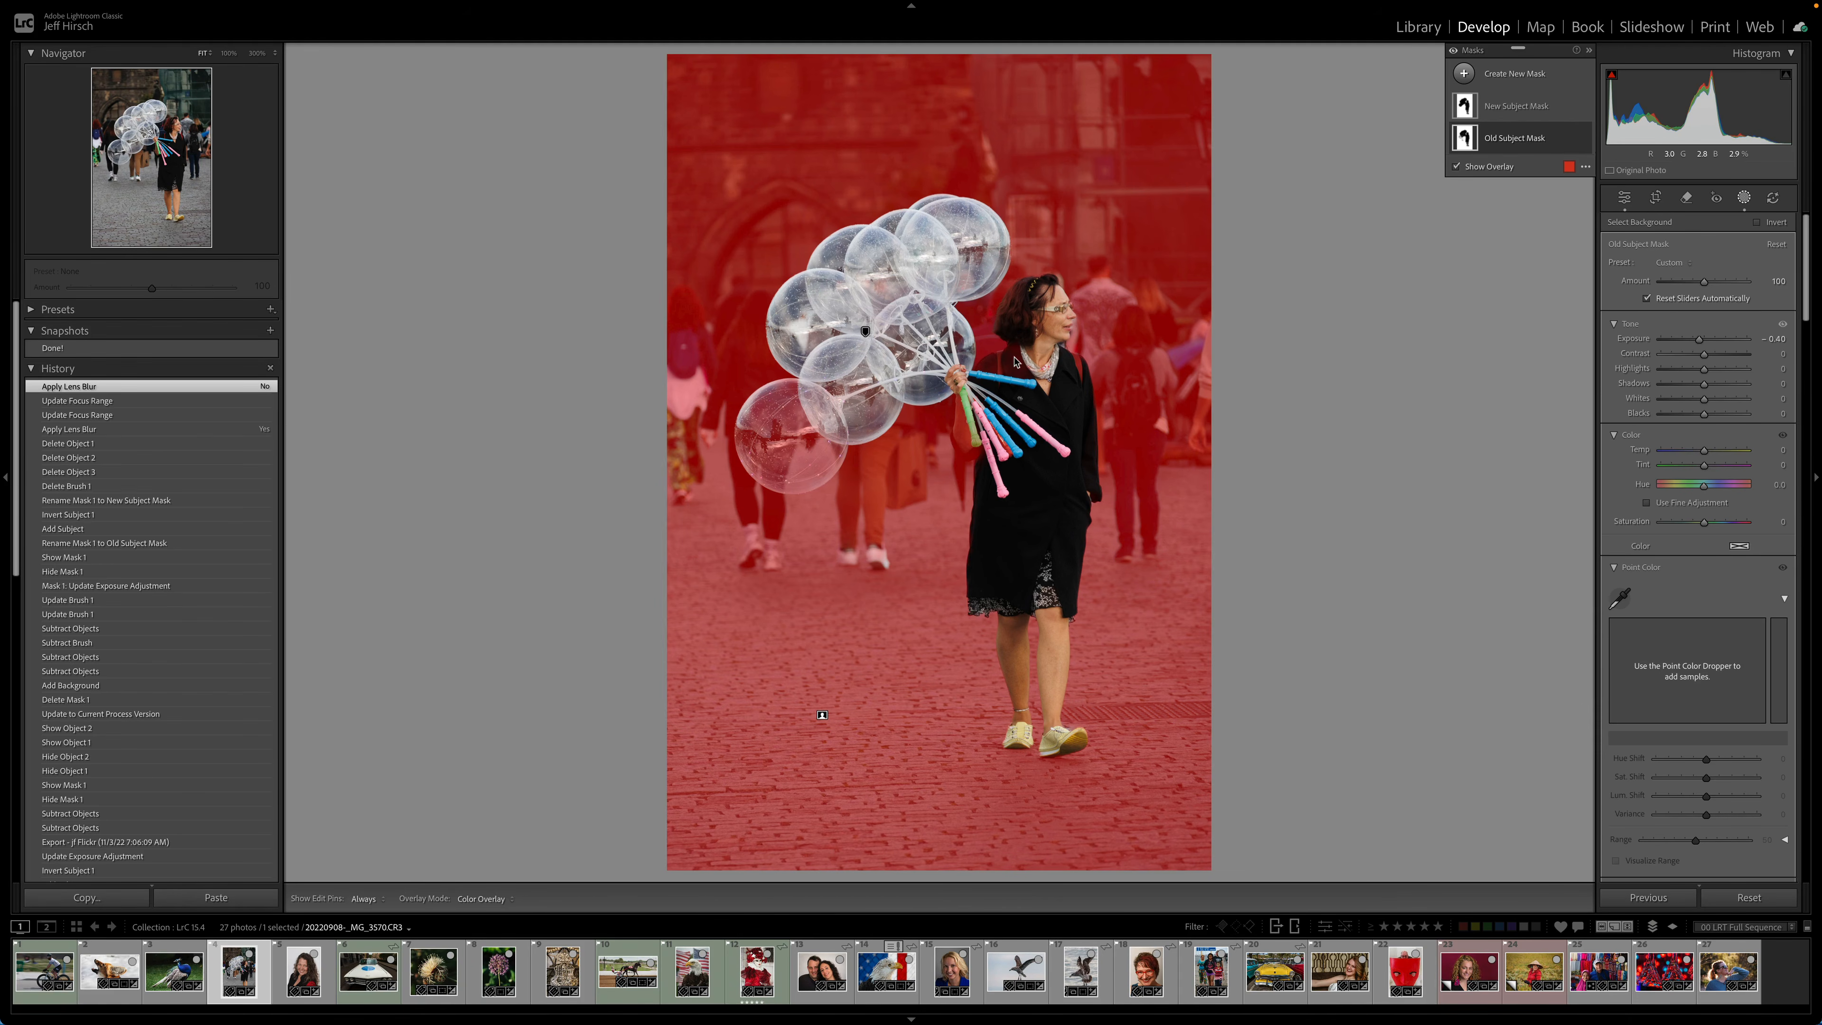
{"action": "left_click", "coordinate": [866, 330]}
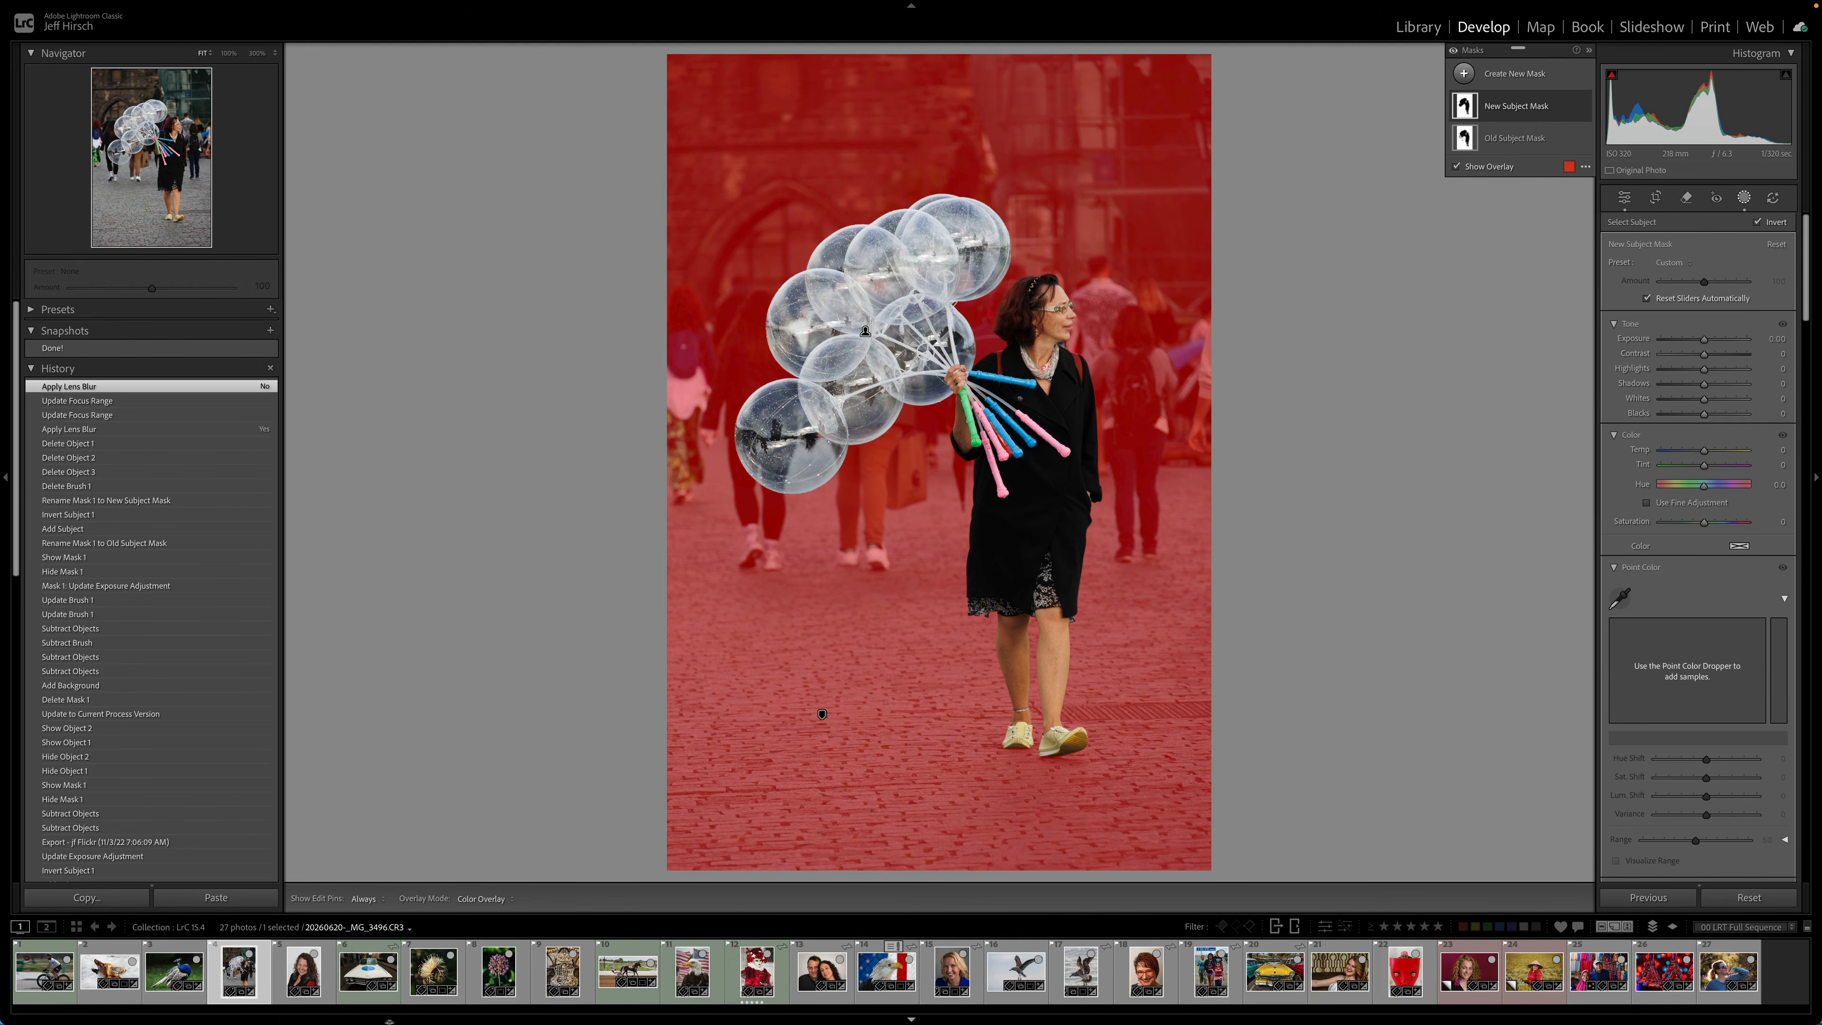
- Open the portrait, zoom into the curly hair edge, and compare the Hair (Old) and Hair (New) masks
{"action": "left_click", "coordinate": [300, 967]}
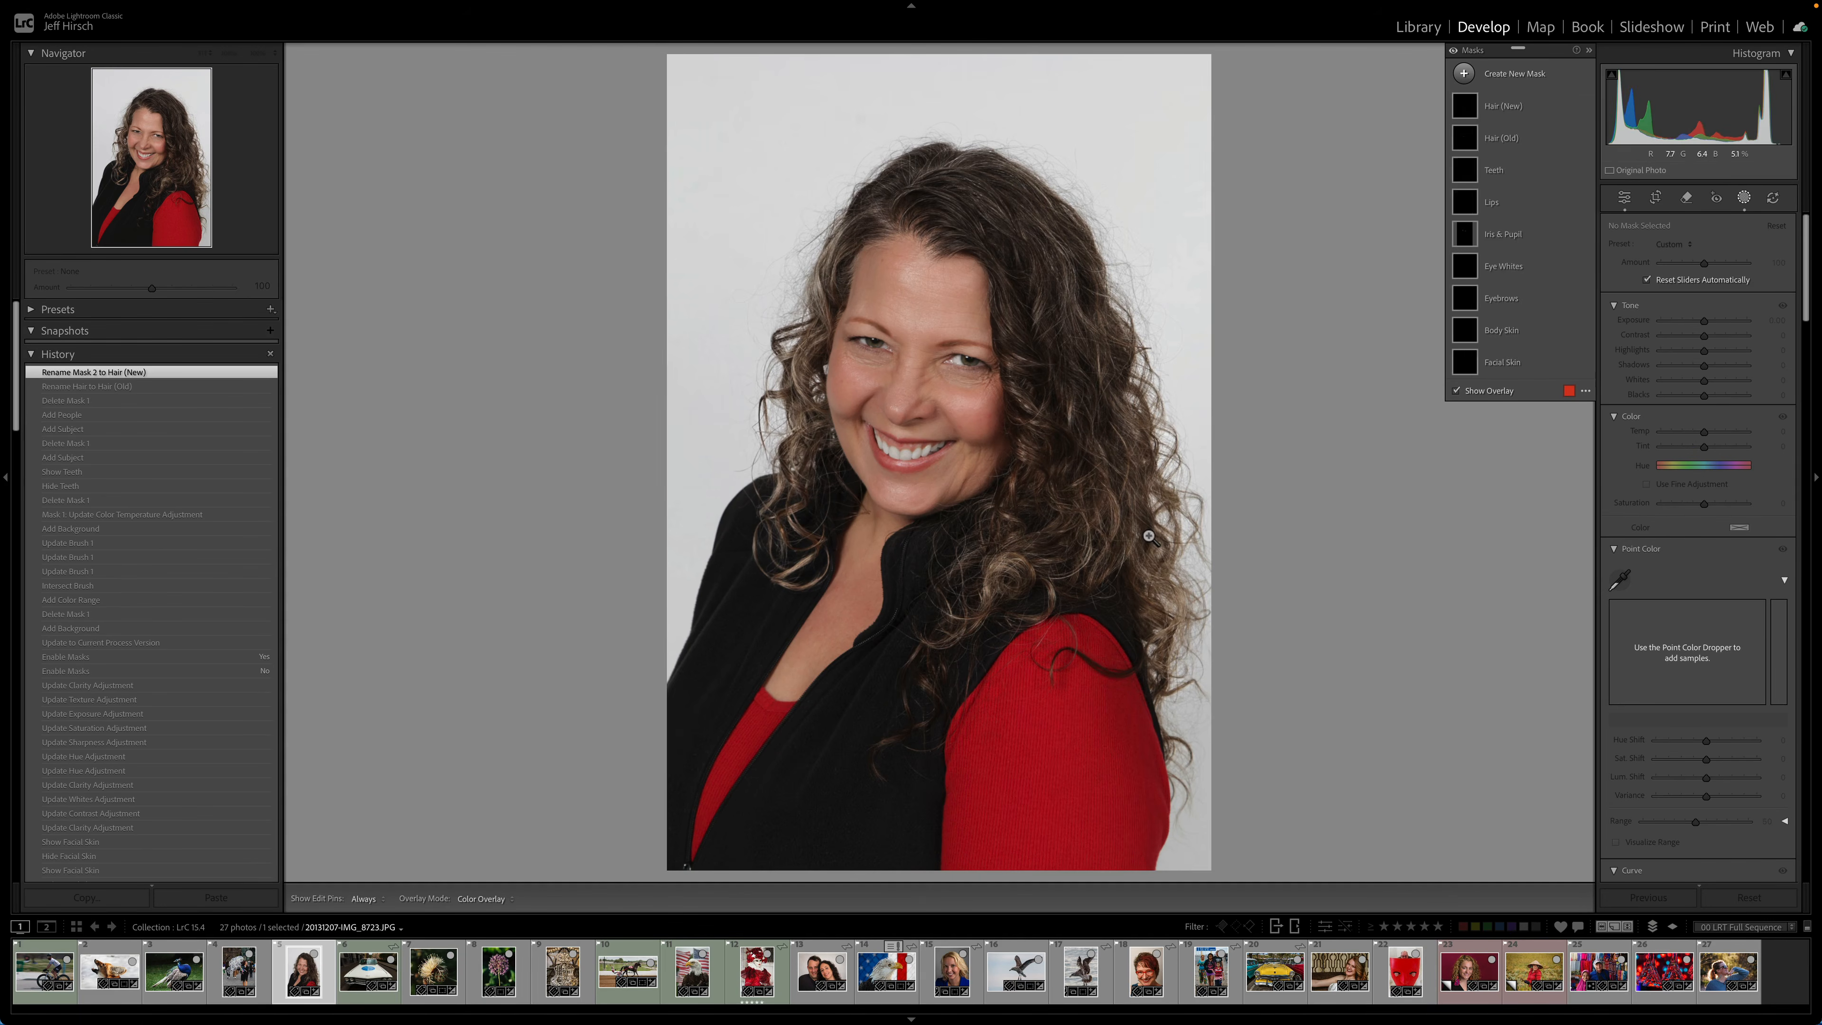
{"action": "left_click", "coordinate": [1145, 509]}
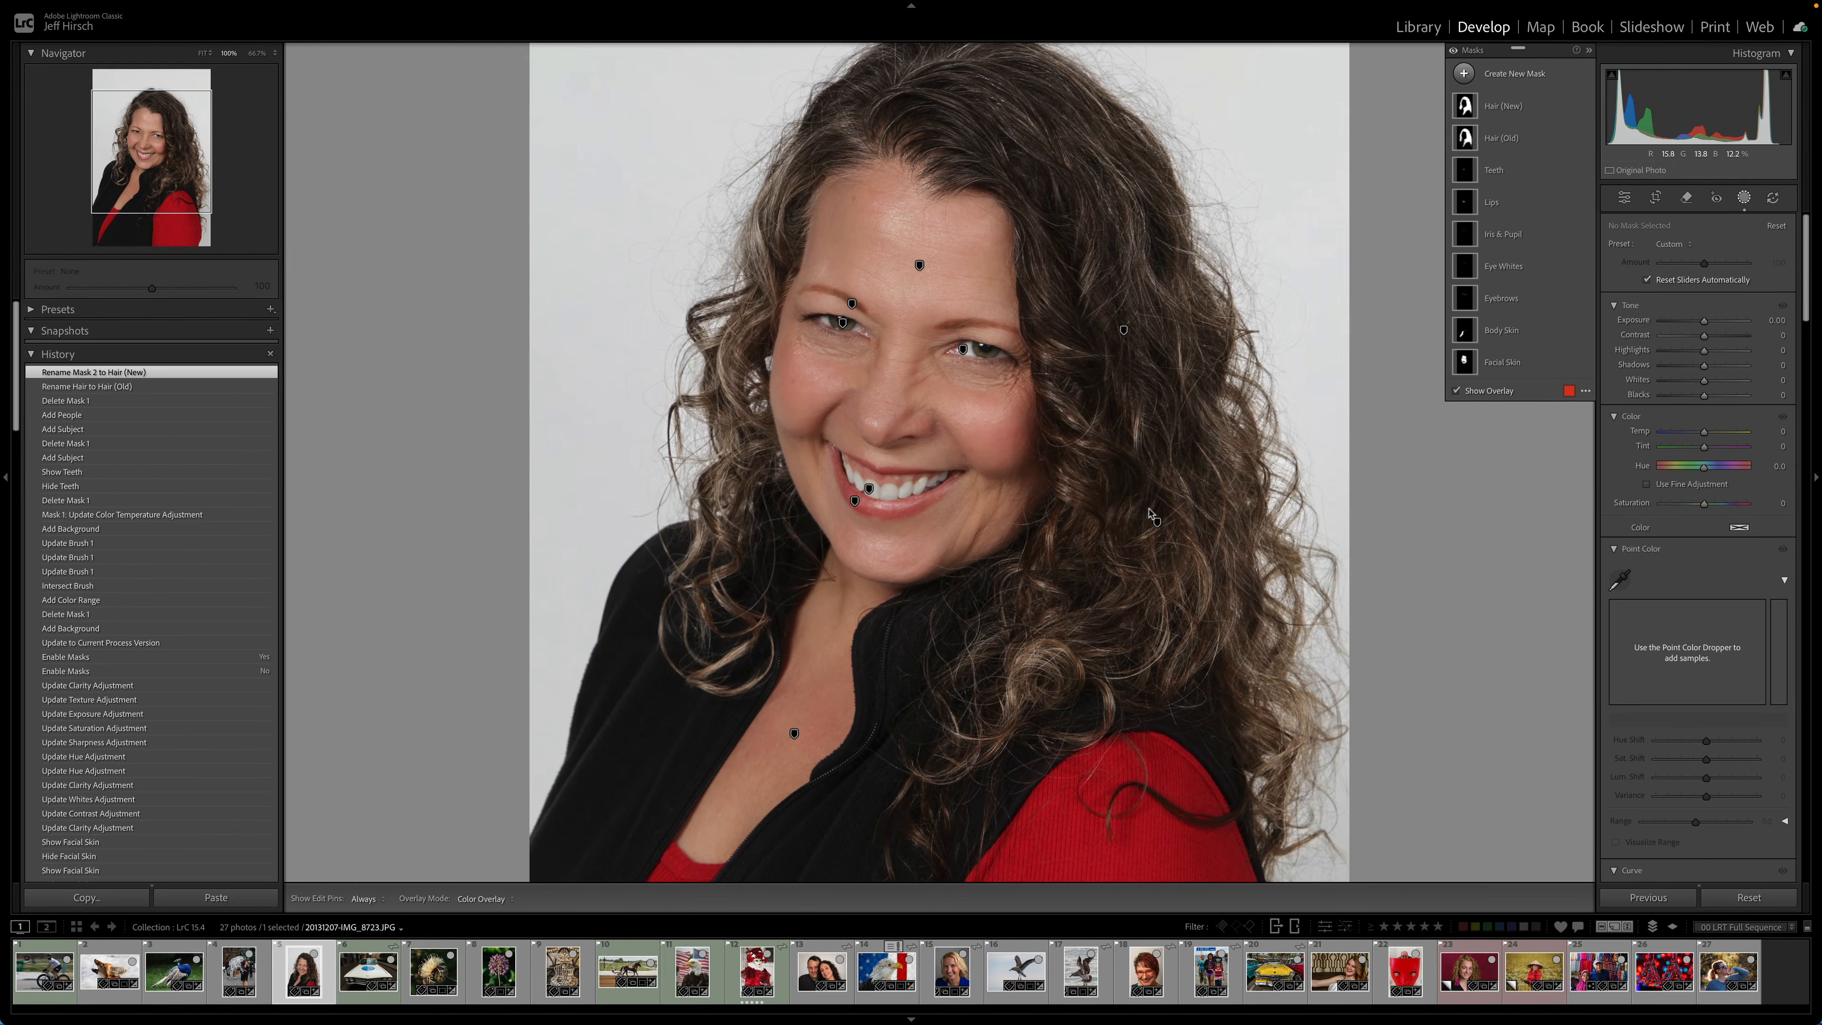
{"action": "key", "text": "super+equal"}
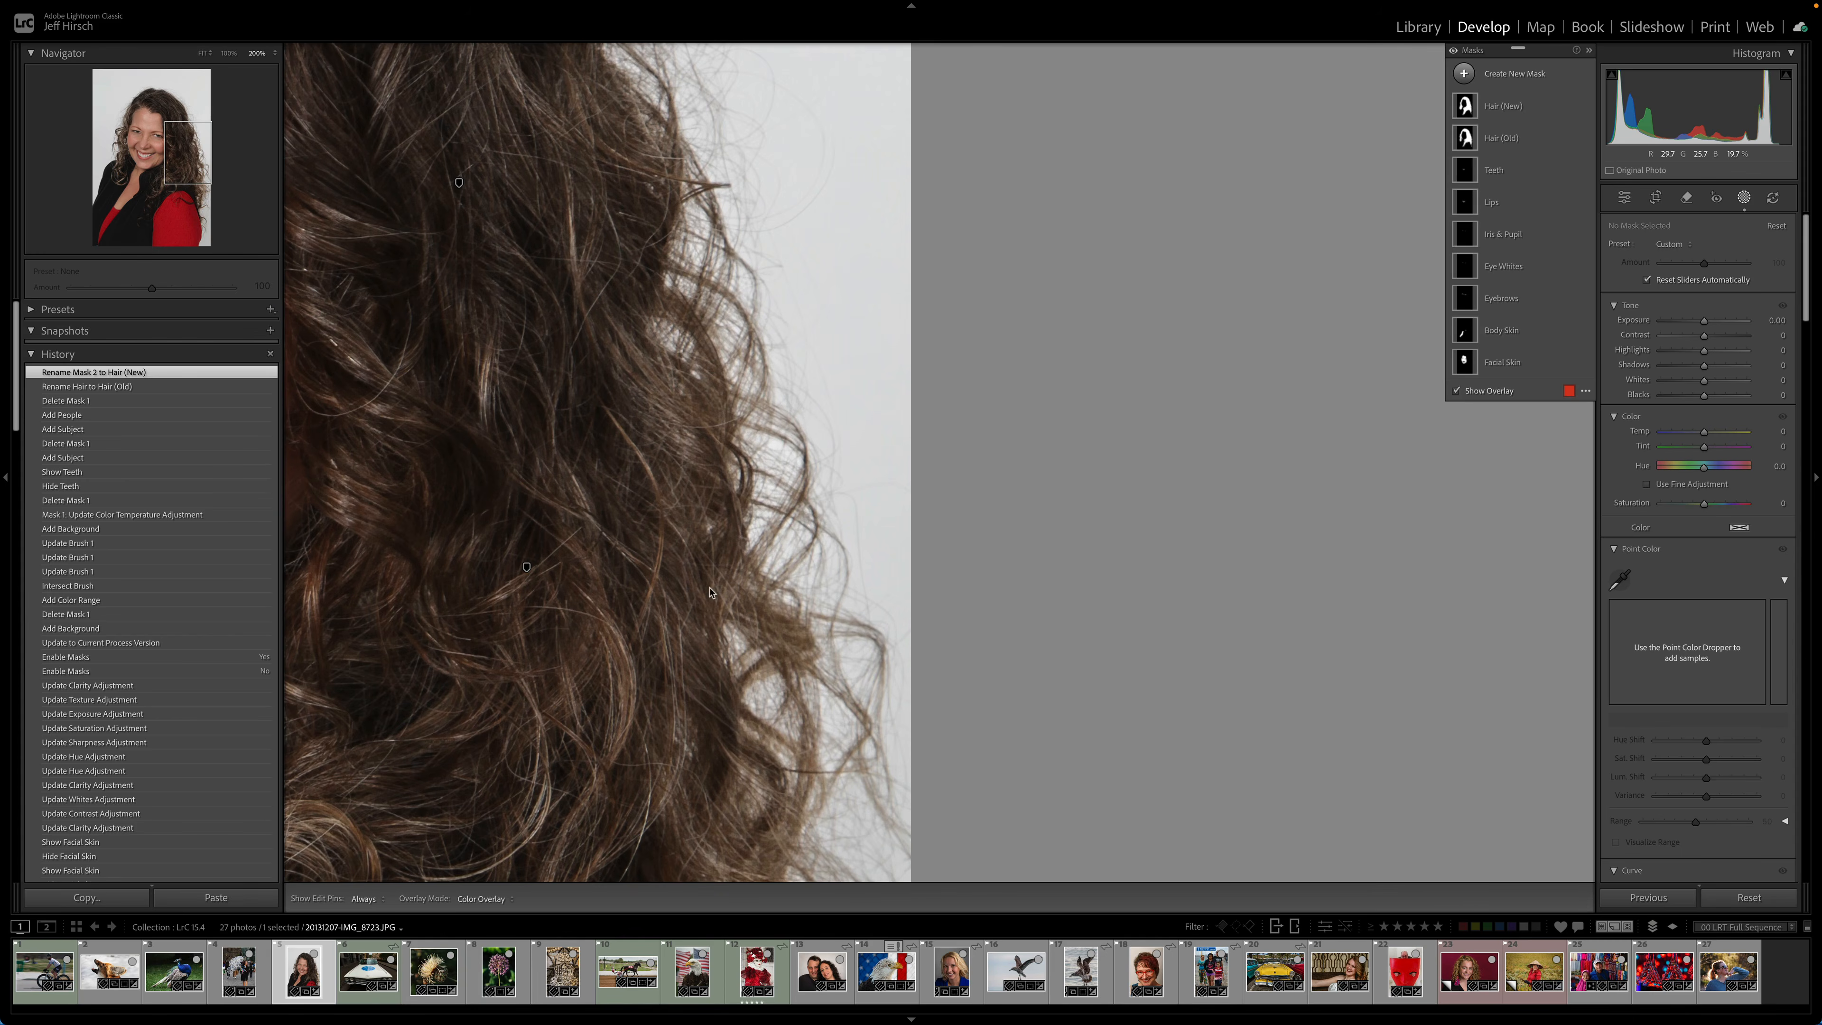
{"action": "key", "text": "super+equal"}
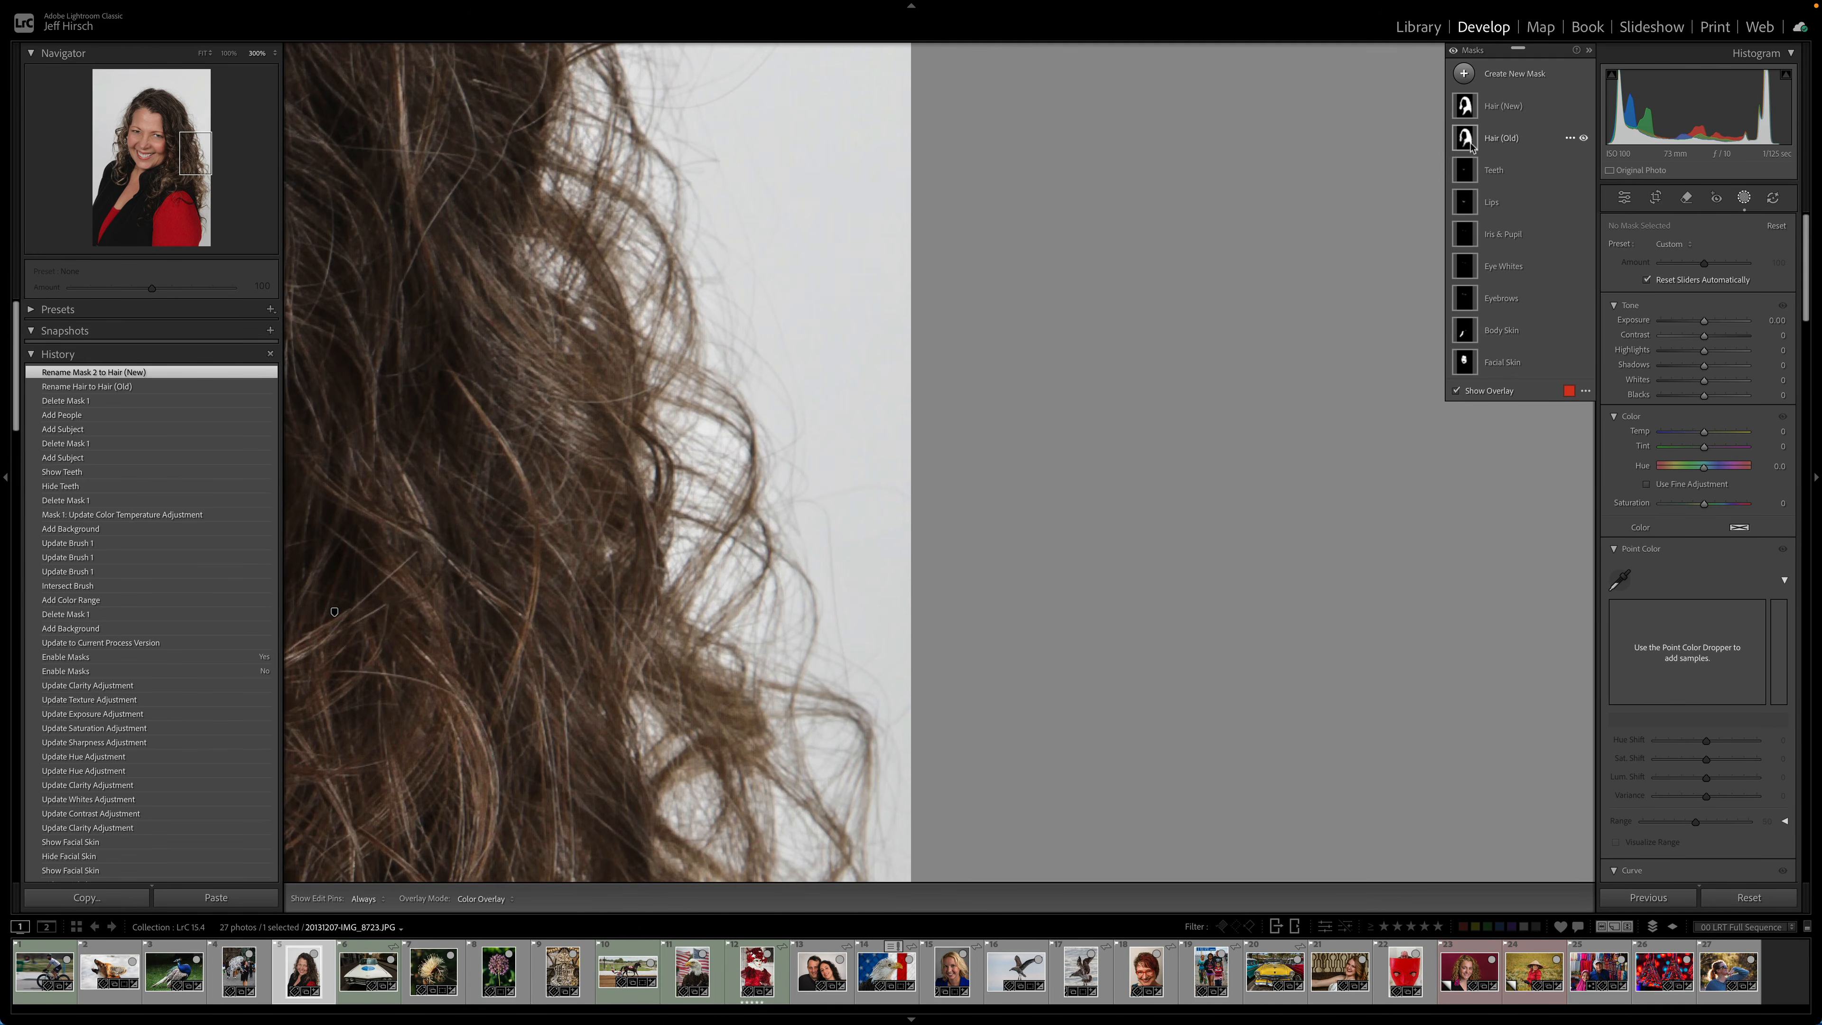
{"action": "mouse_move", "coordinate": [1460, 135]}
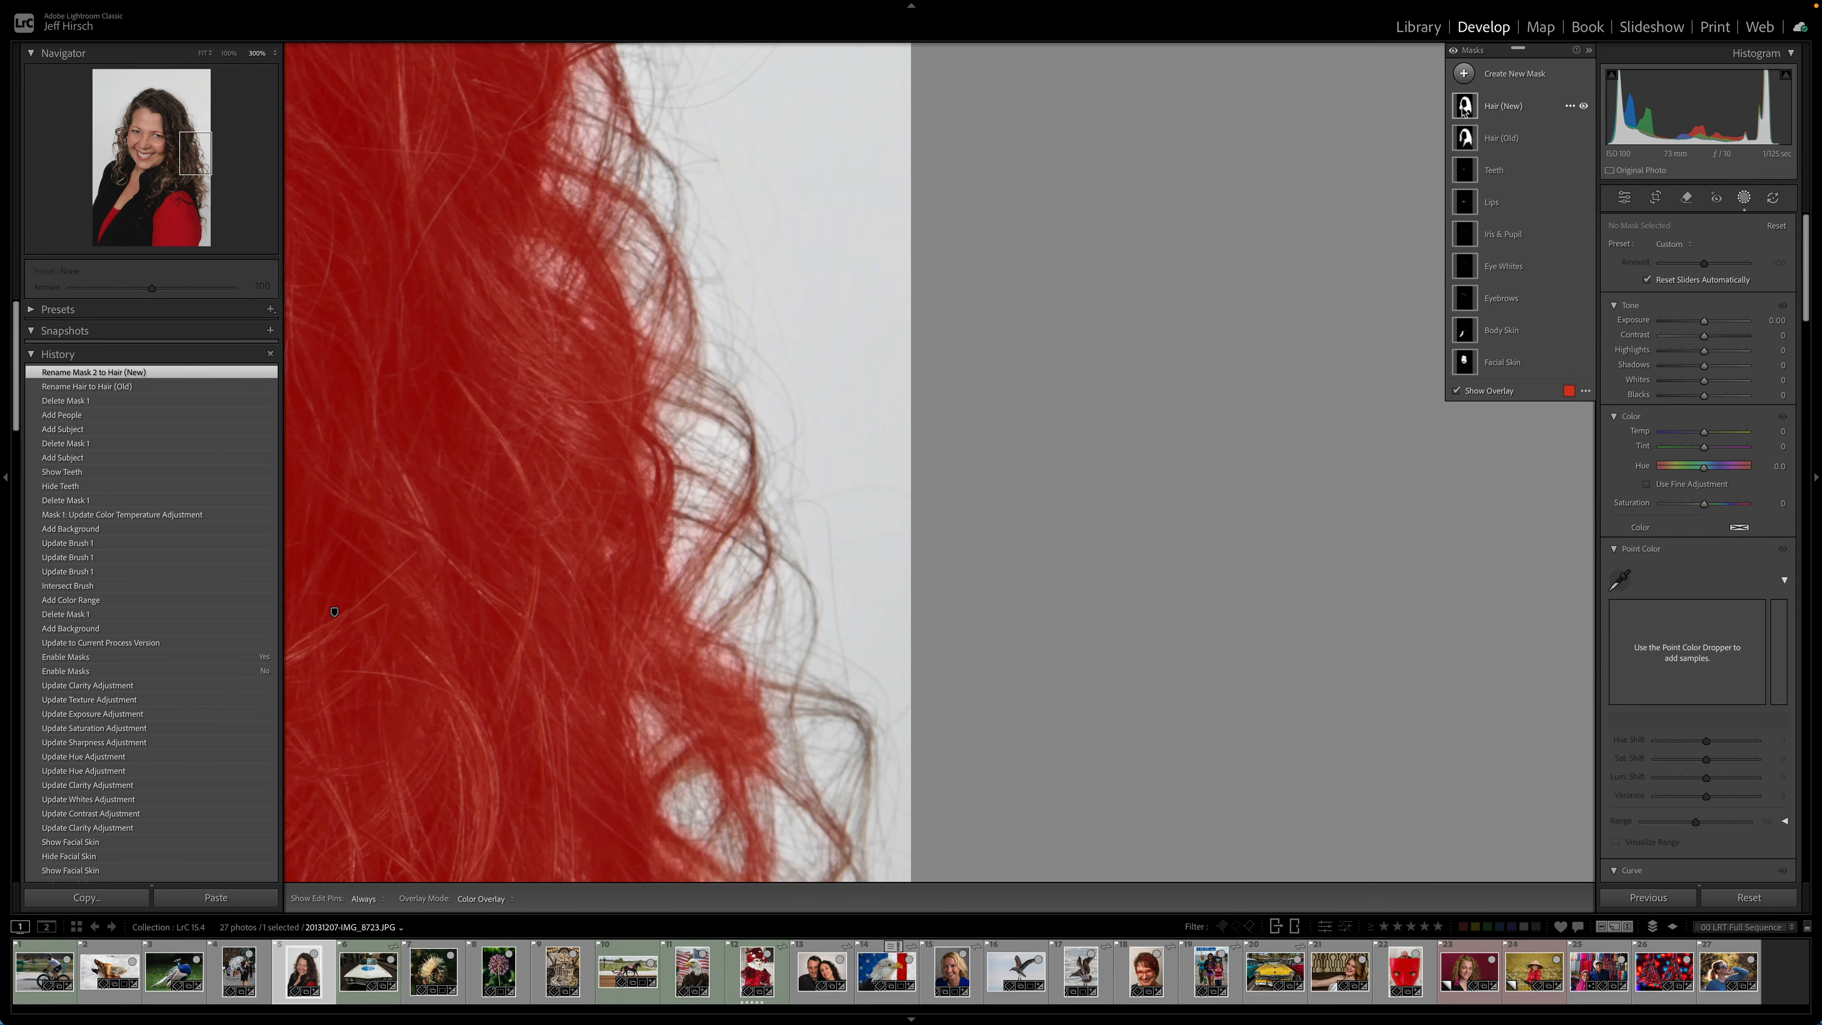
- Leave masking and move to the next photo in the filmstrip
{"action": "key", "text": "d"}
{"action": "left_click", "coordinate": [627, 447]}
{"action": "key", "text": "Right"}
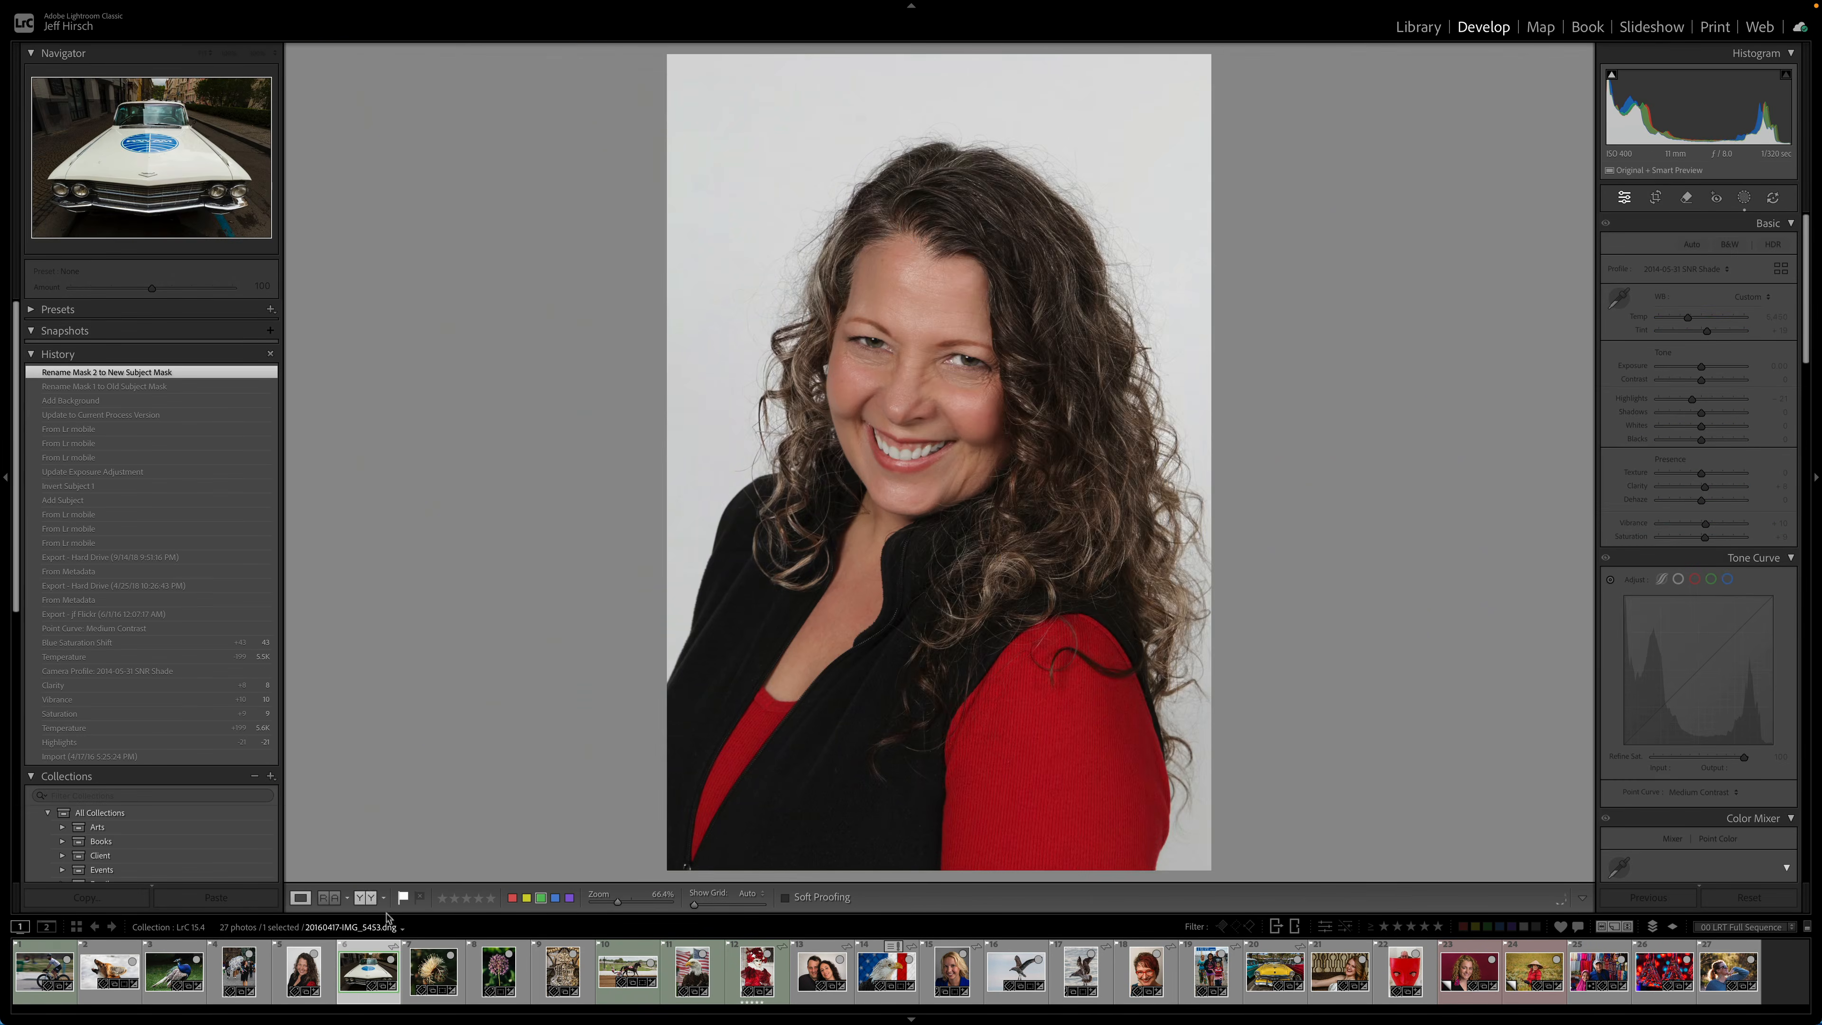
- Show the car photo's masks and compare the Old Subject Mask with the New Subject Mask
{"action": "key", "text": "shift+w"}
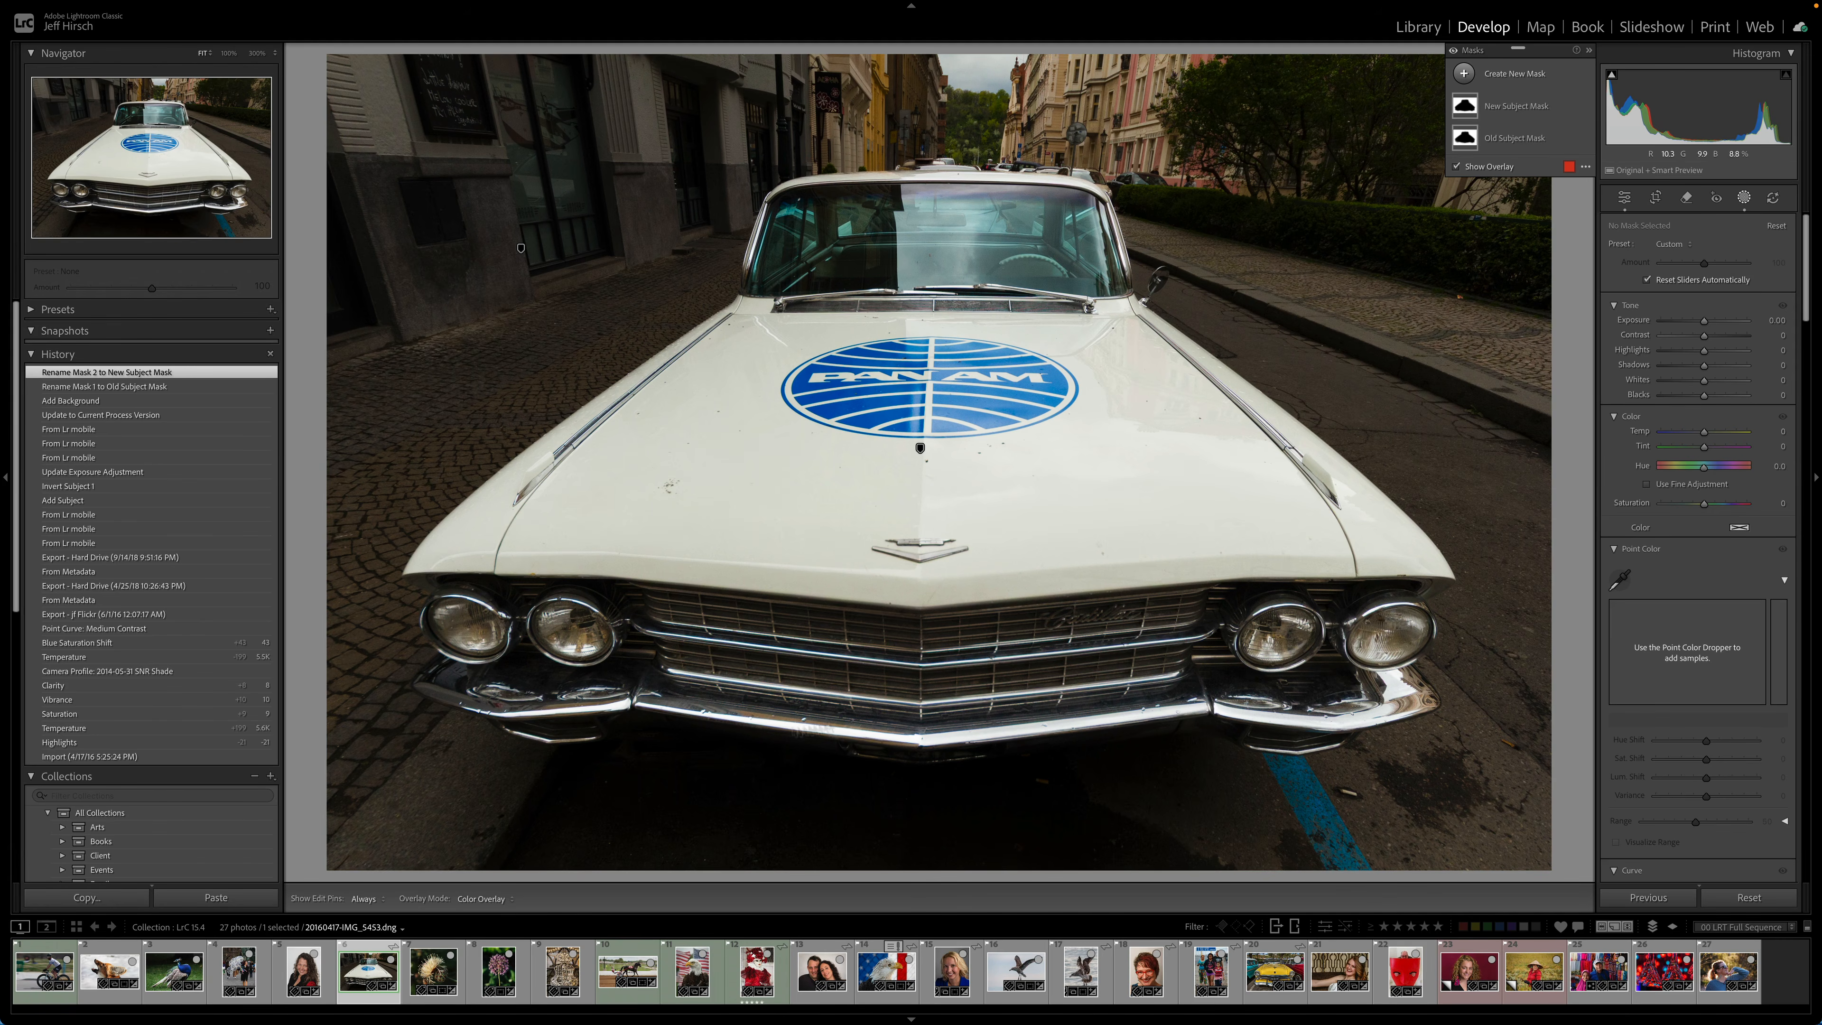
{"action": "left_click", "coordinate": [1464, 138]}
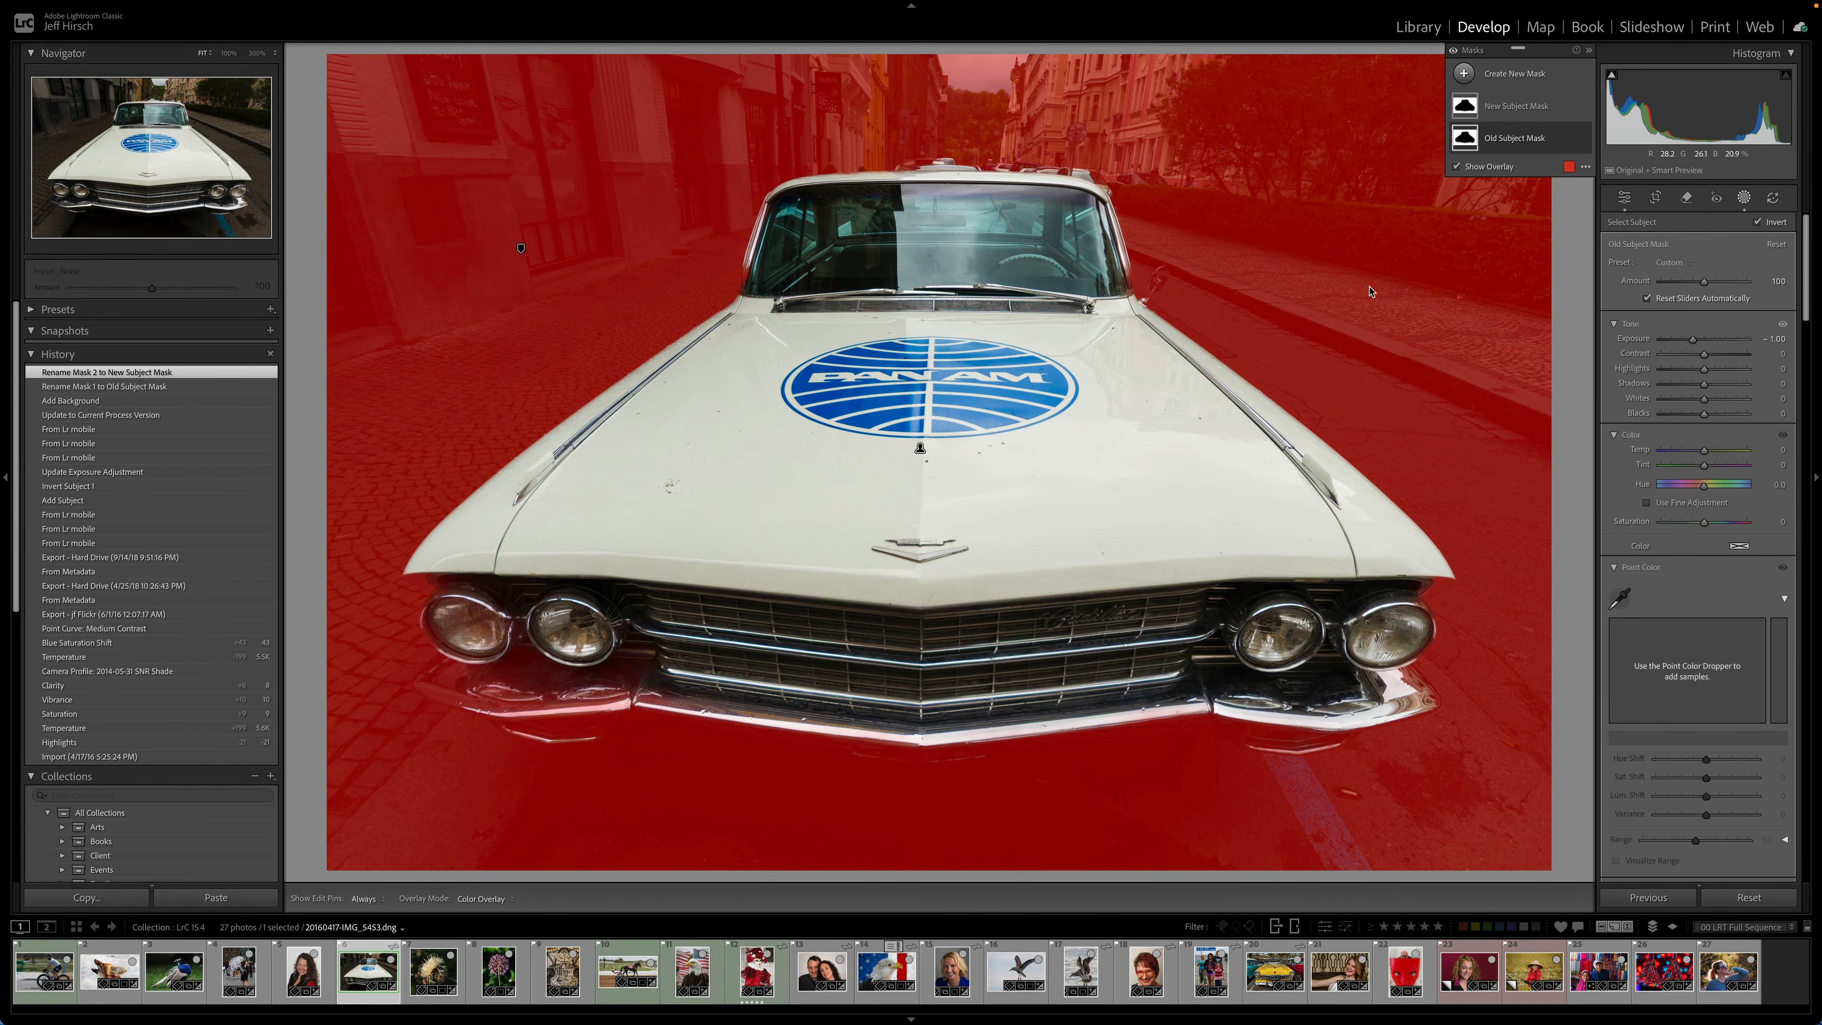
{"action": "left_click", "coordinate": [1465, 108]}
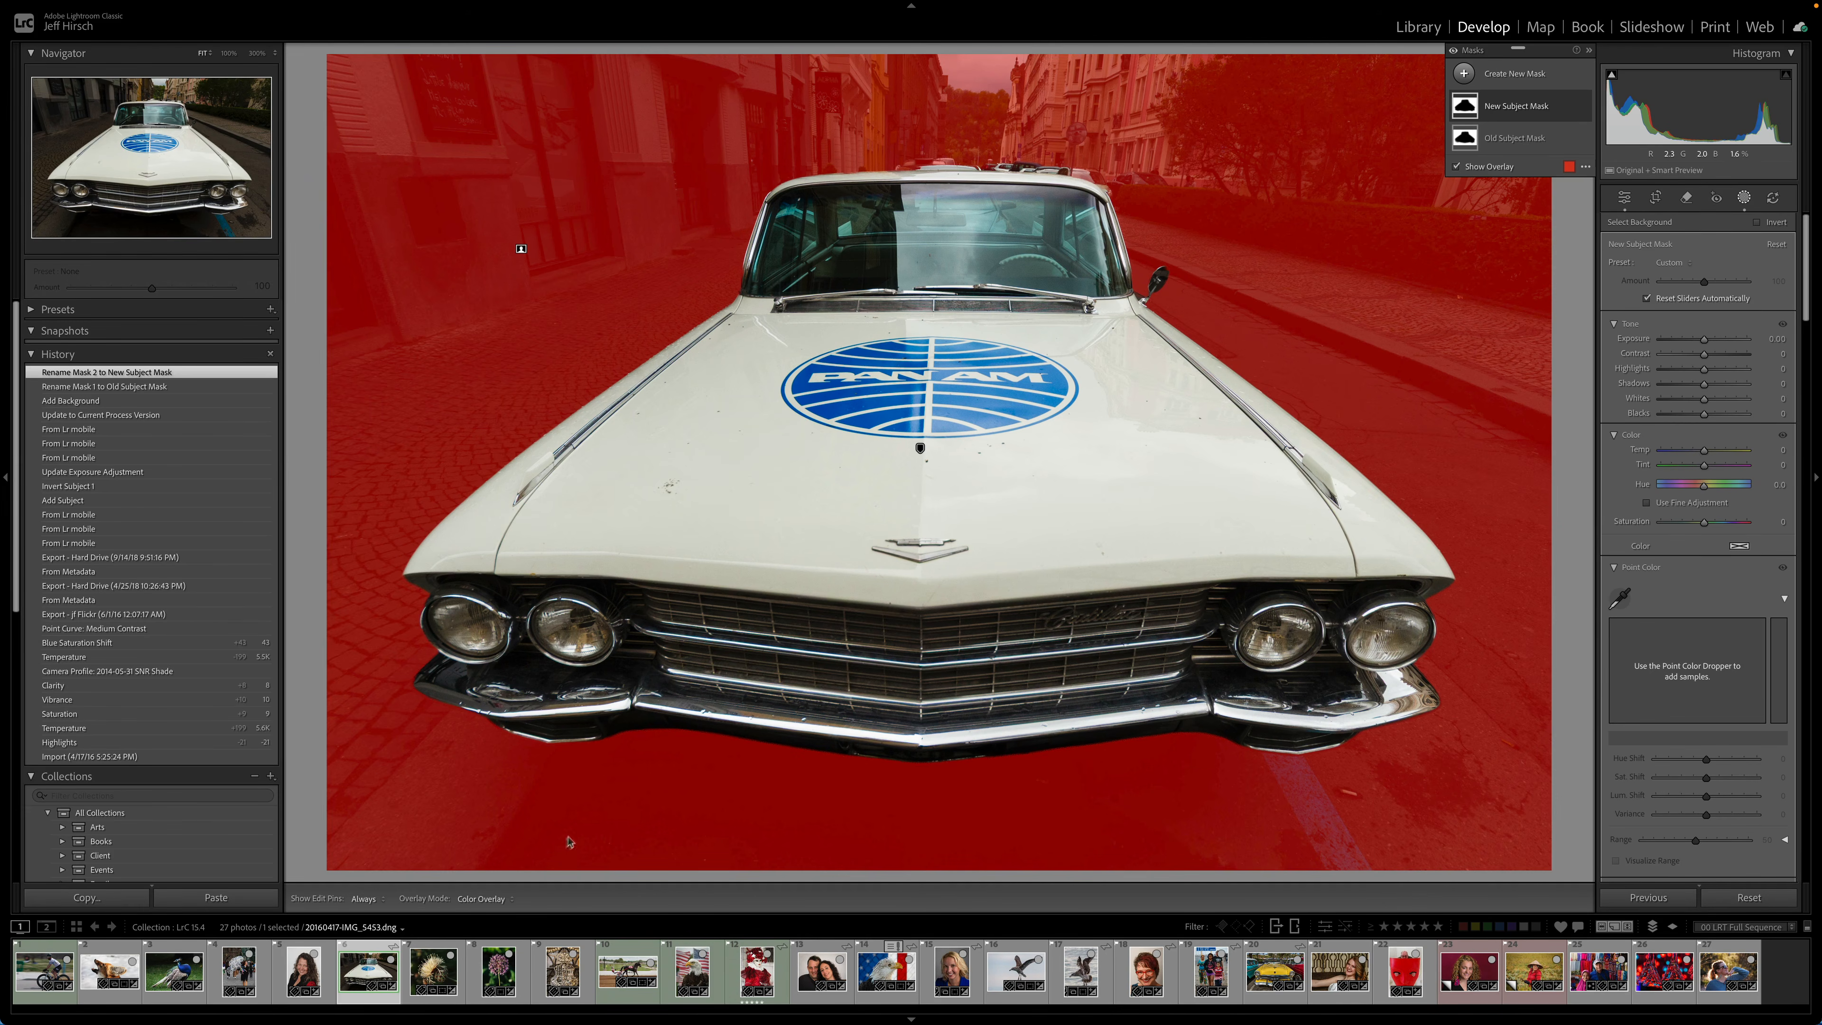
- Open the allium photo, add a Background mask, set its exposure to -4.00, and hide the overlay
{"action": "left_click", "coordinate": [436, 973]}
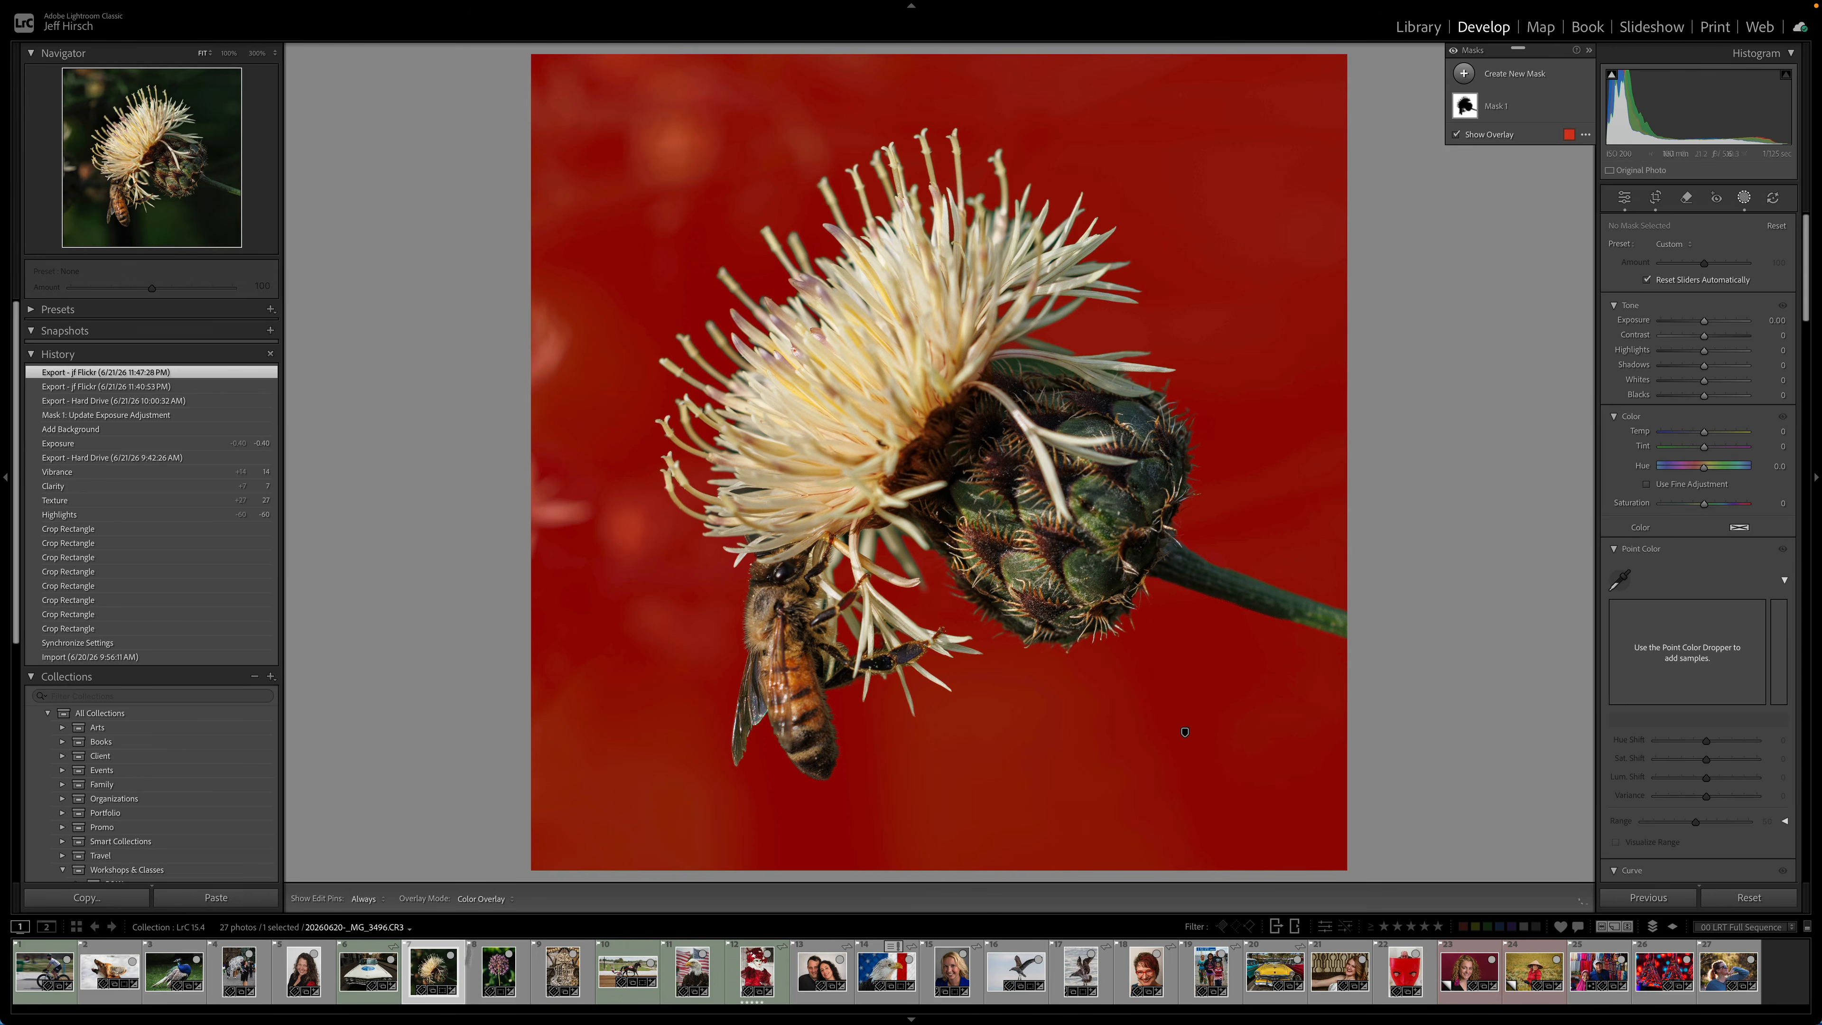
{"action": "left_click", "coordinate": [500, 971]}
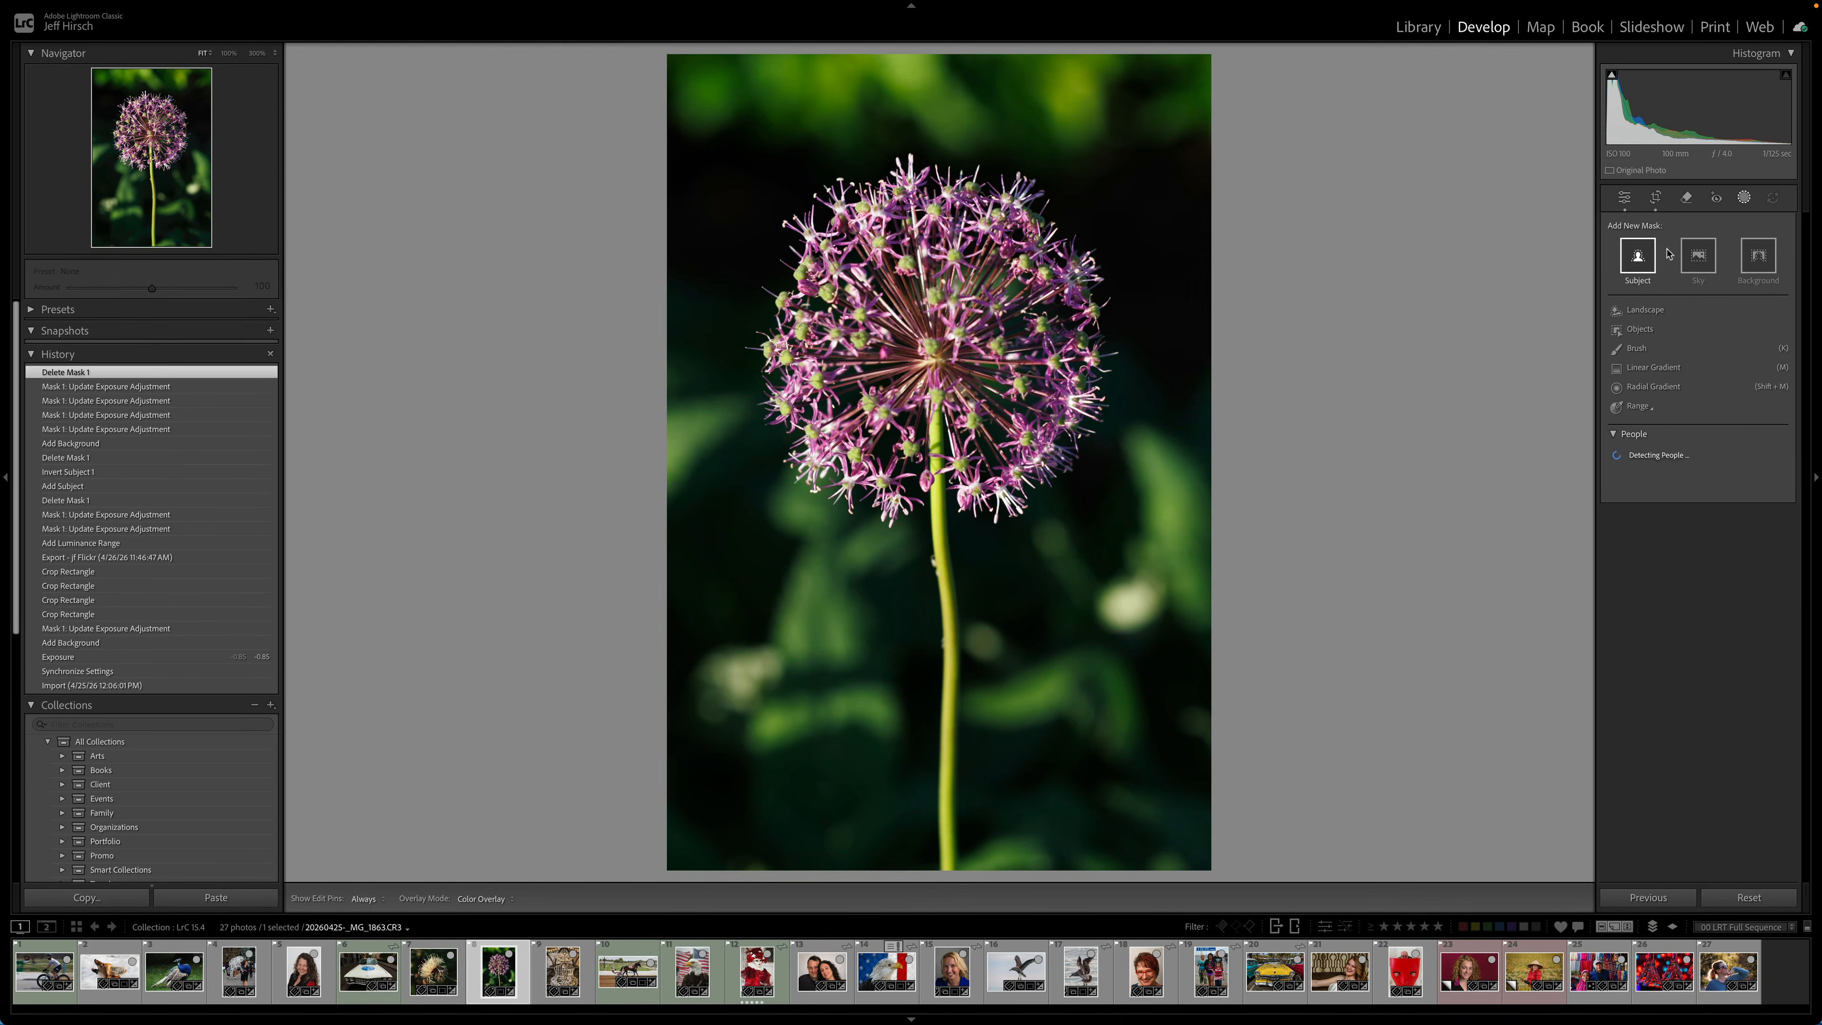
{"action": "left_click", "coordinate": [1758, 255]}
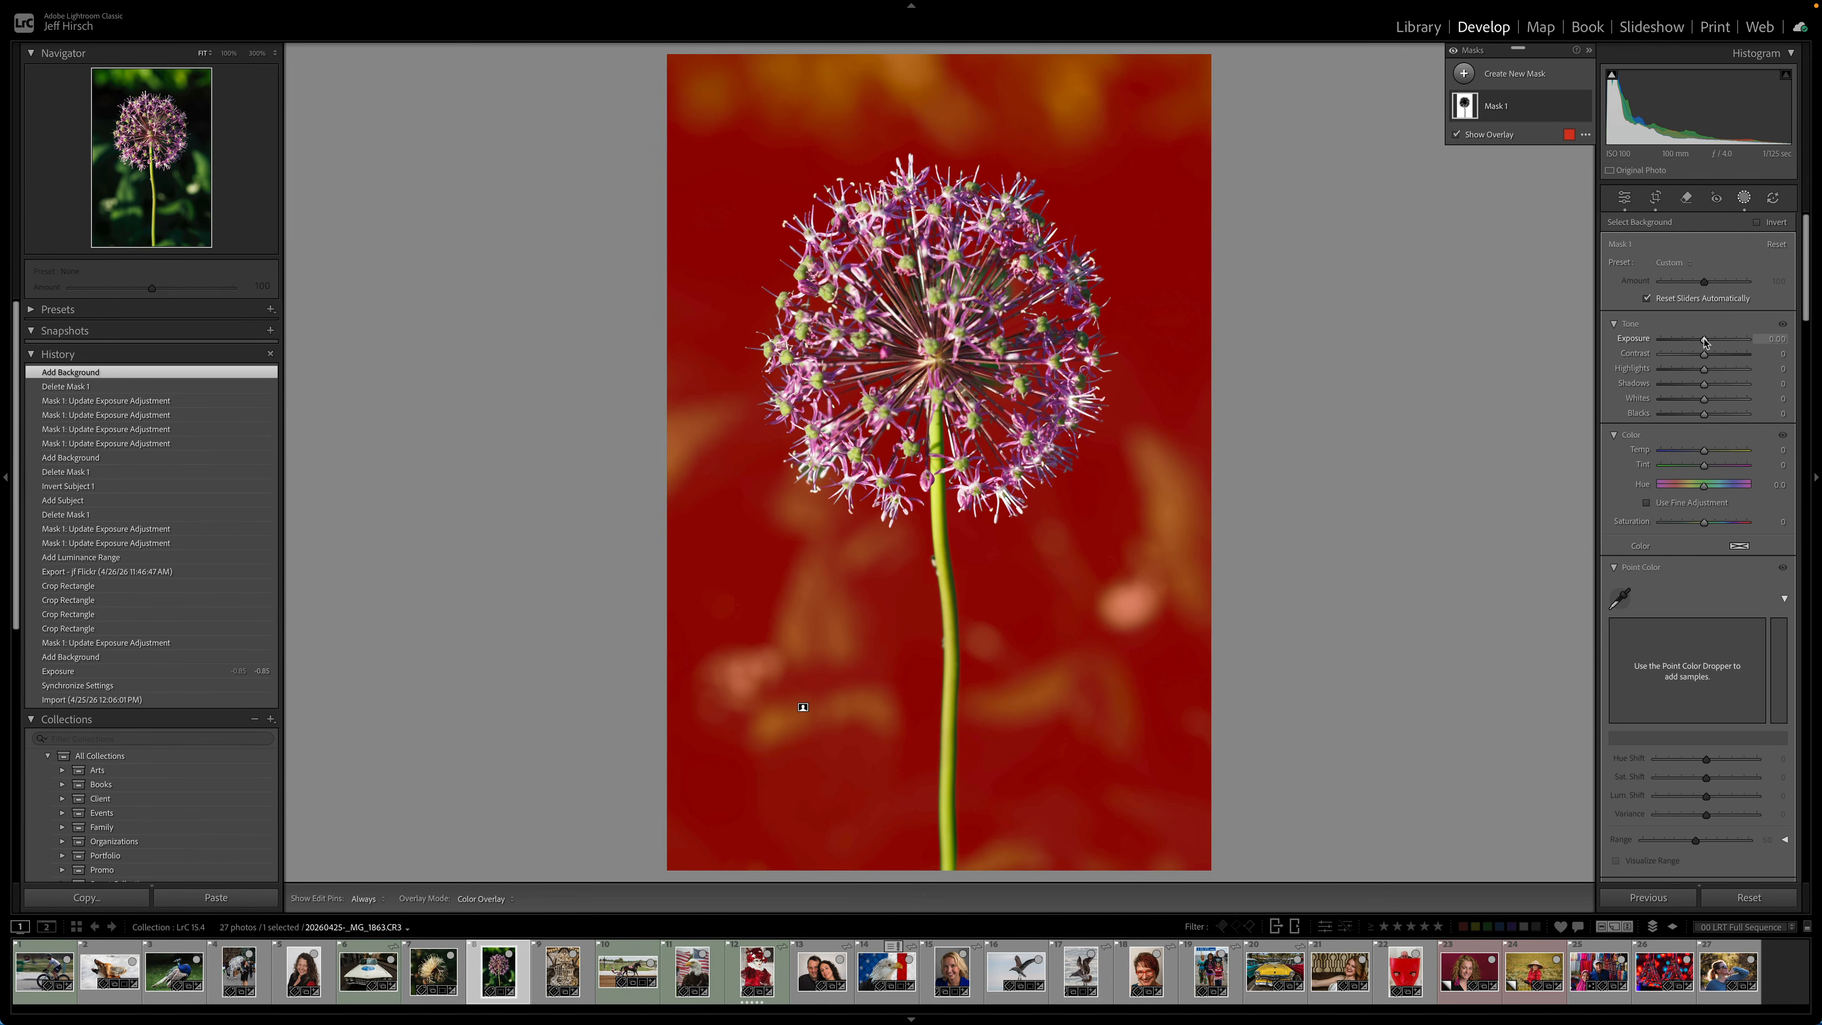
{"action": "left_click_drag", "start_coordinate": [1705, 340], "coordinate": [1661, 343]}
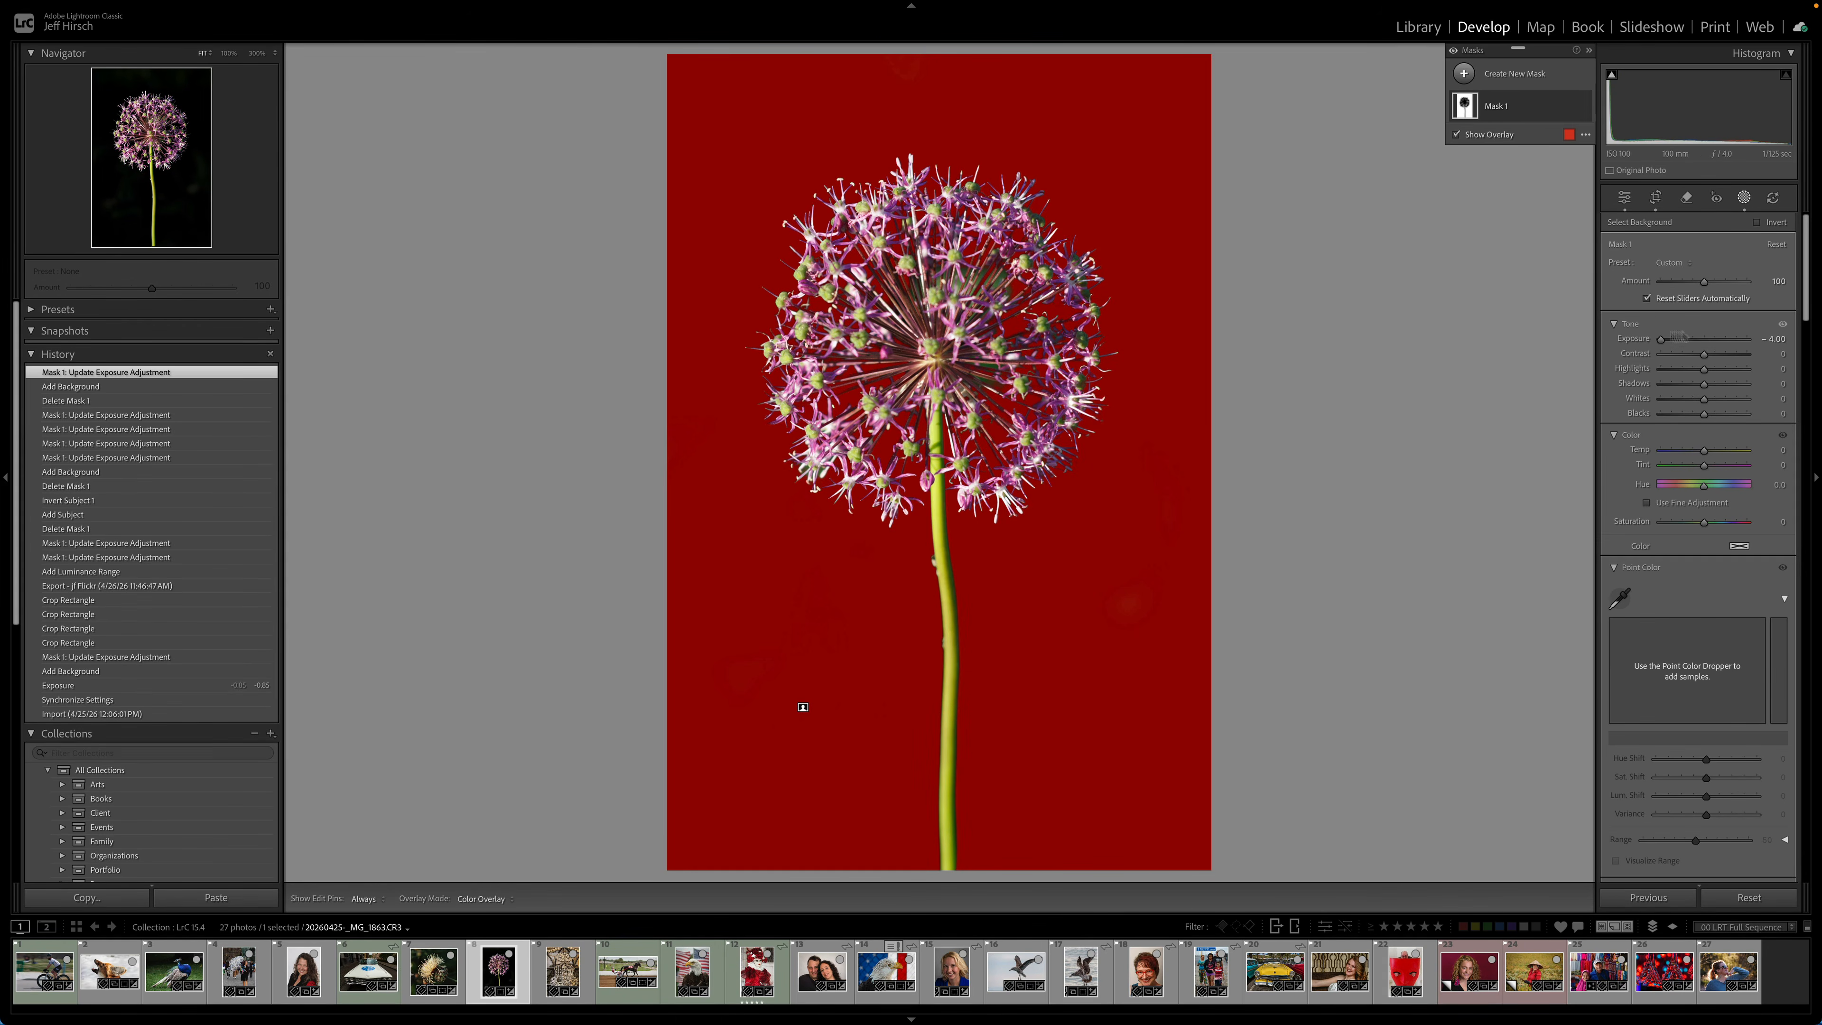
{"action": "key", "text": "o"}
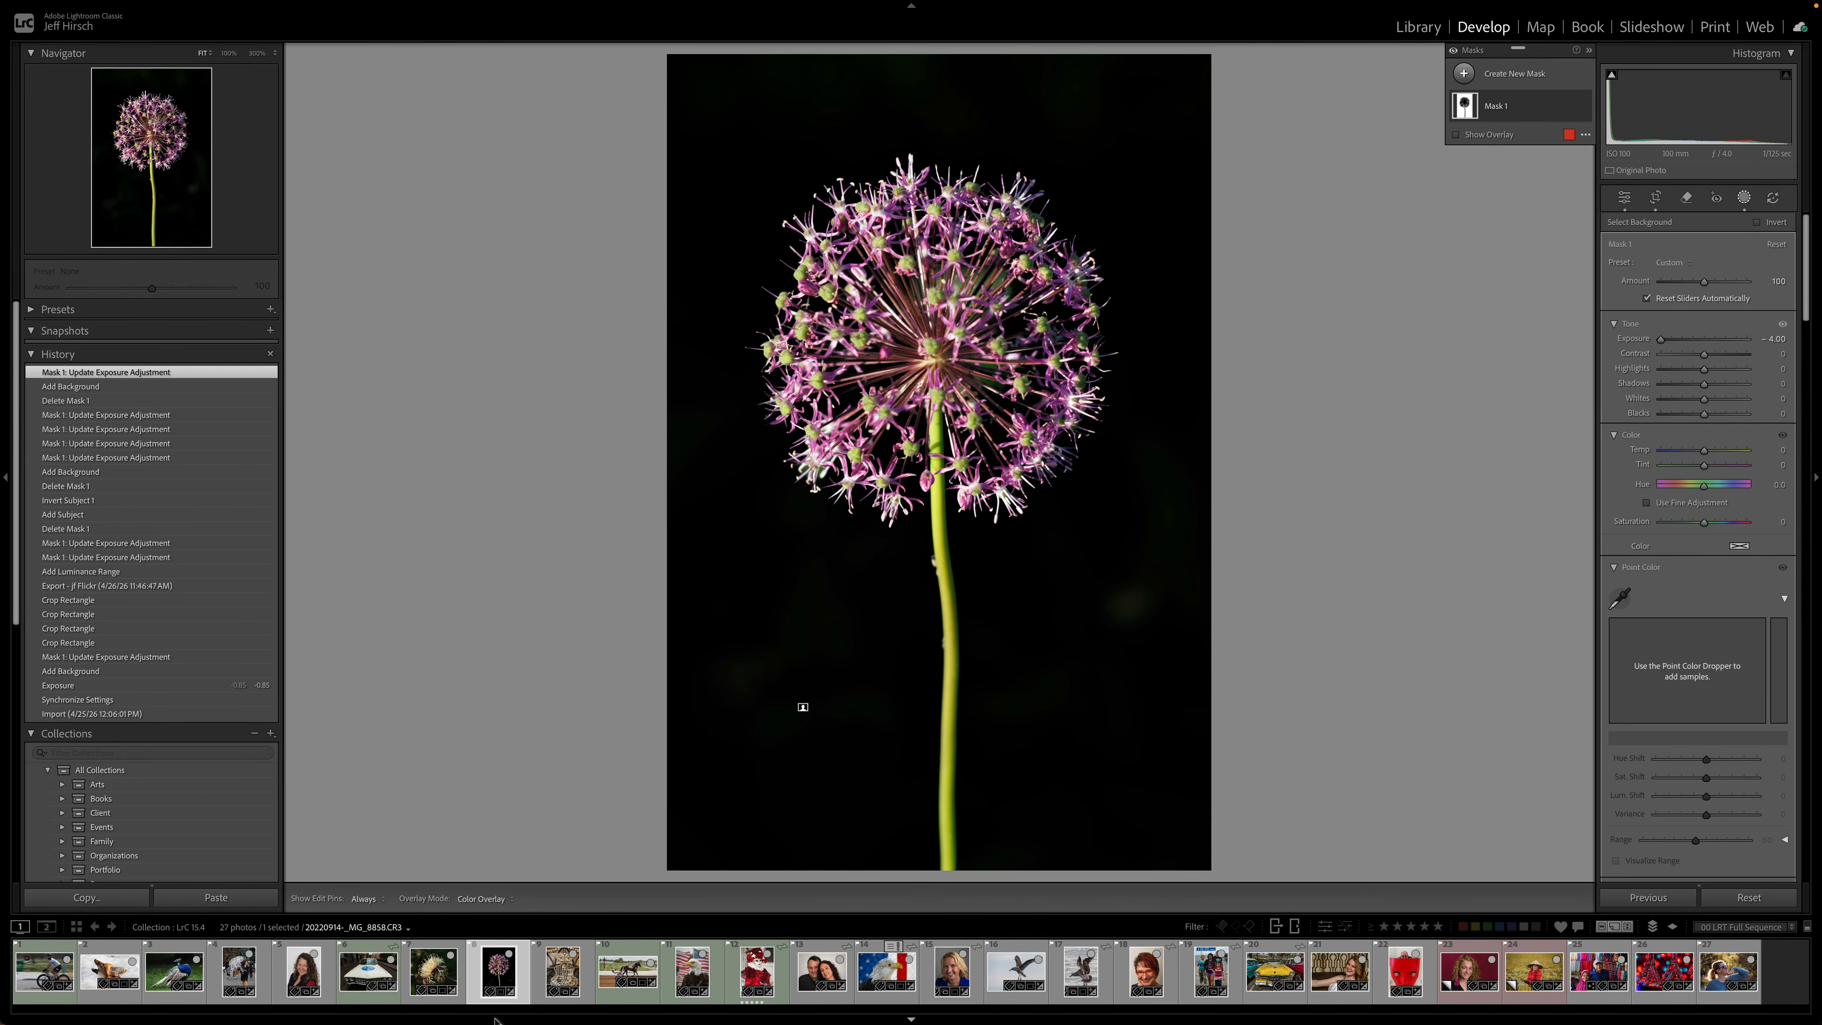
- Open the harness racing photo and add a new Select Subject mask
{"action": "left_click", "coordinate": [563, 967]}
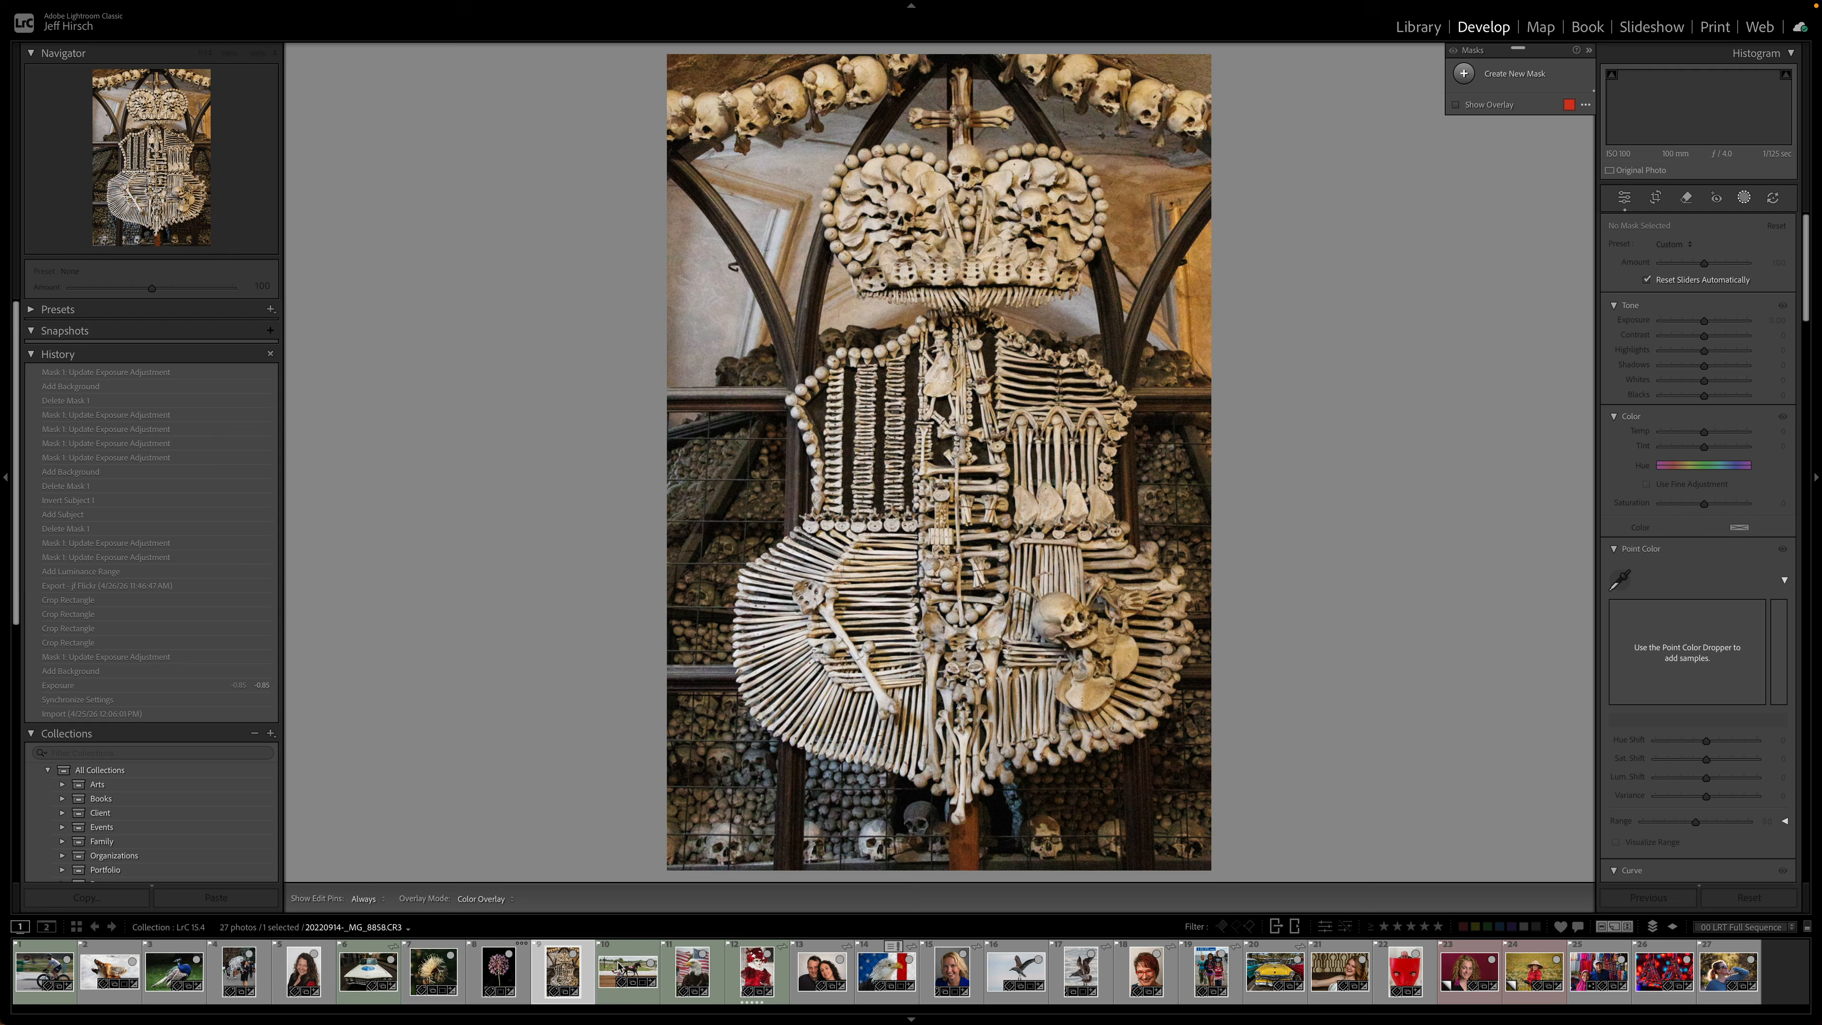
{"action": "left_click", "coordinate": [616, 967]}
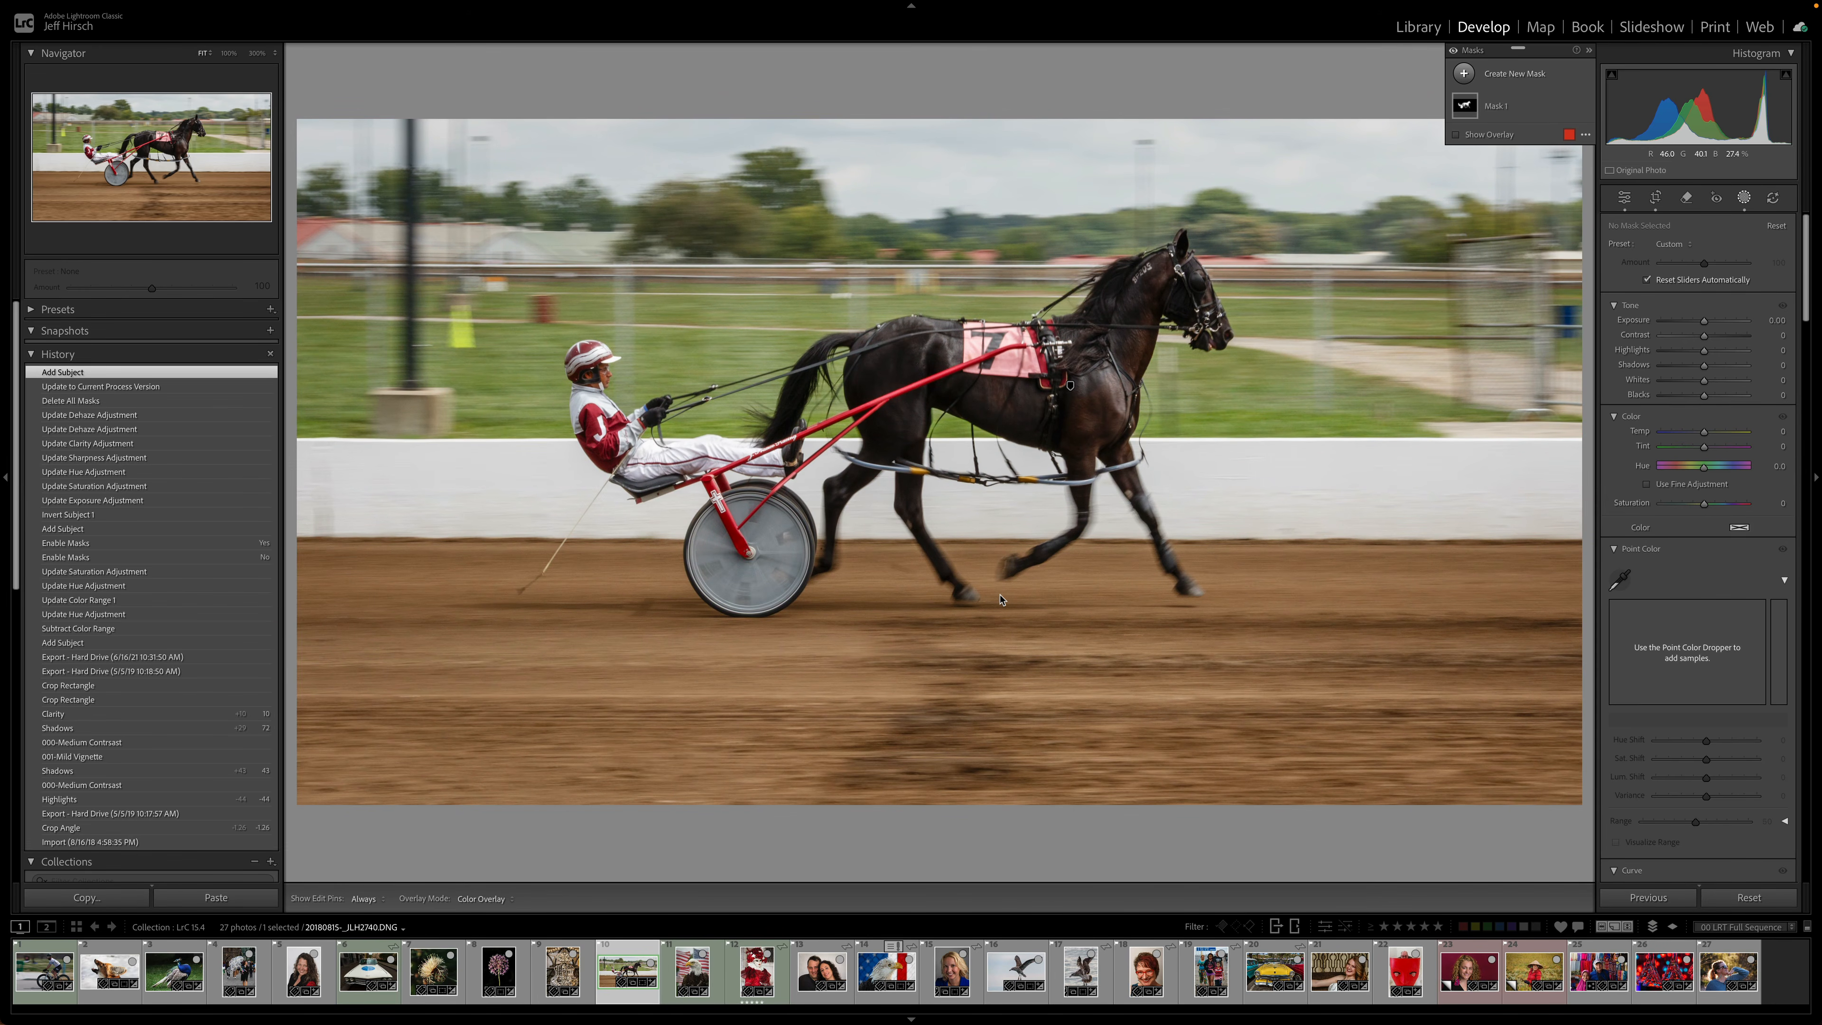
{"action": "left_click", "coordinate": [1463, 73]}
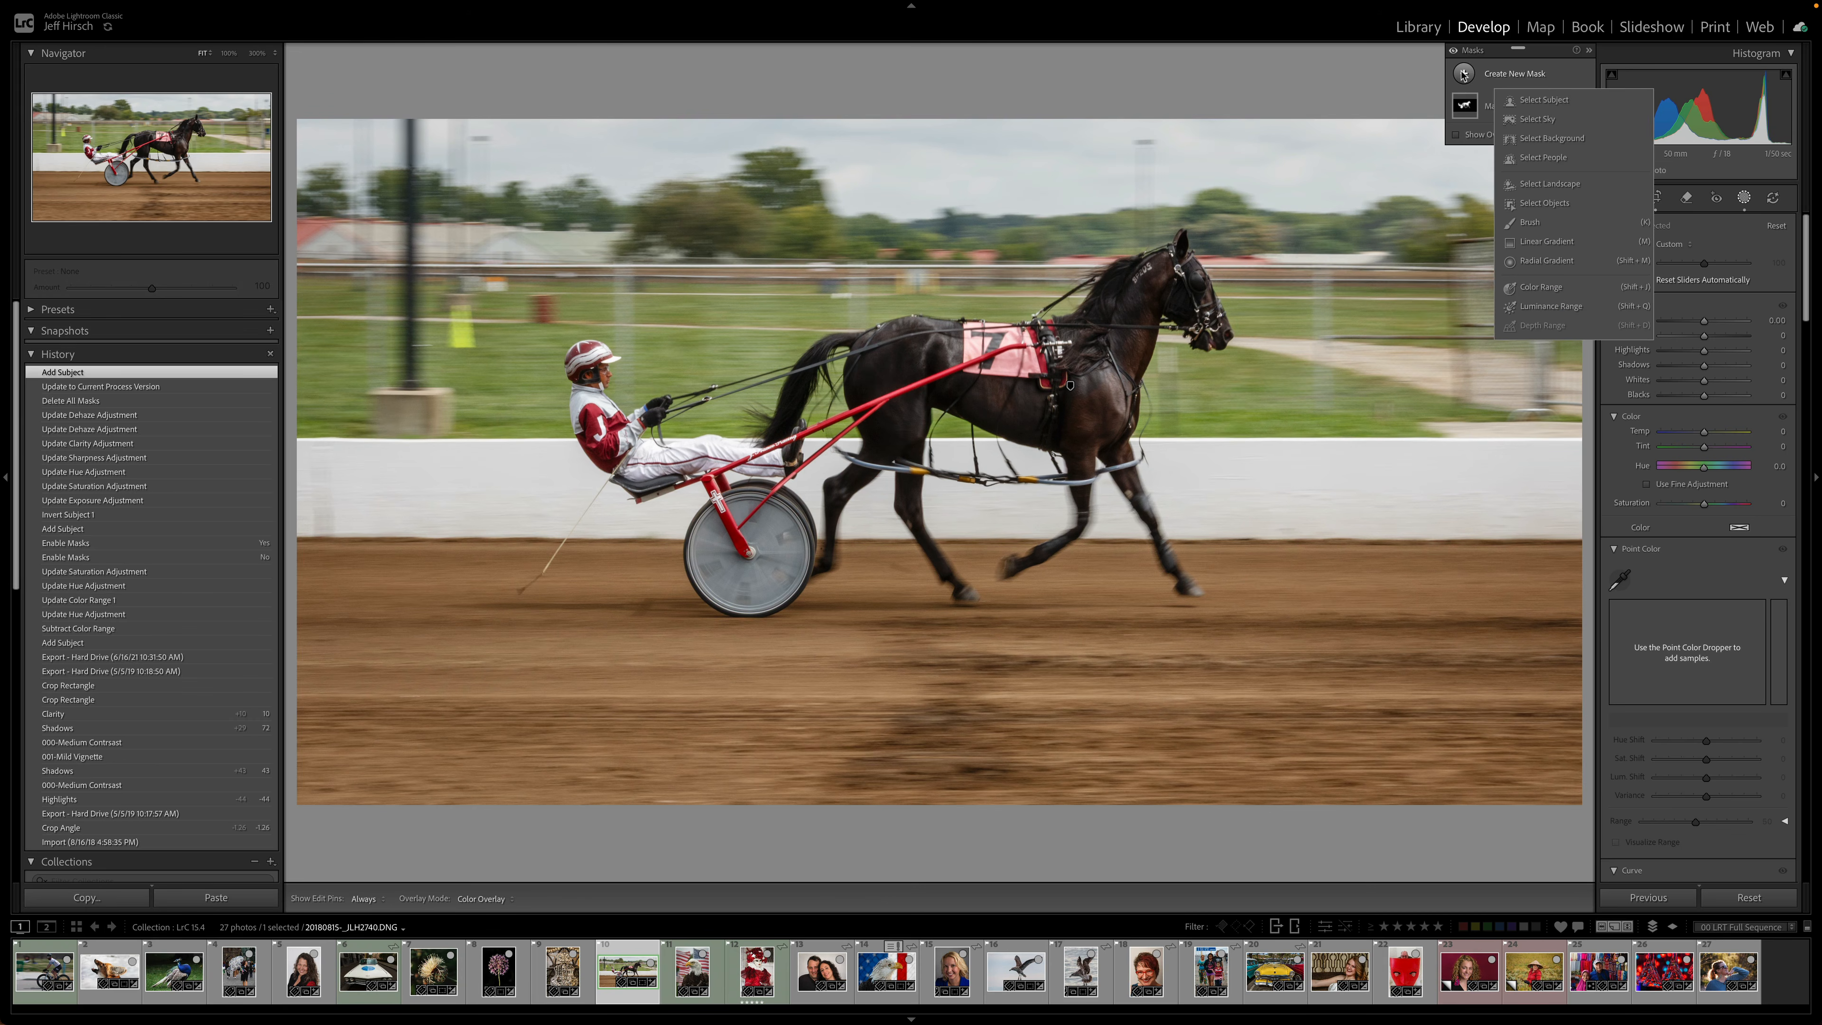
{"action": "left_click", "coordinate": [1550, 100]}
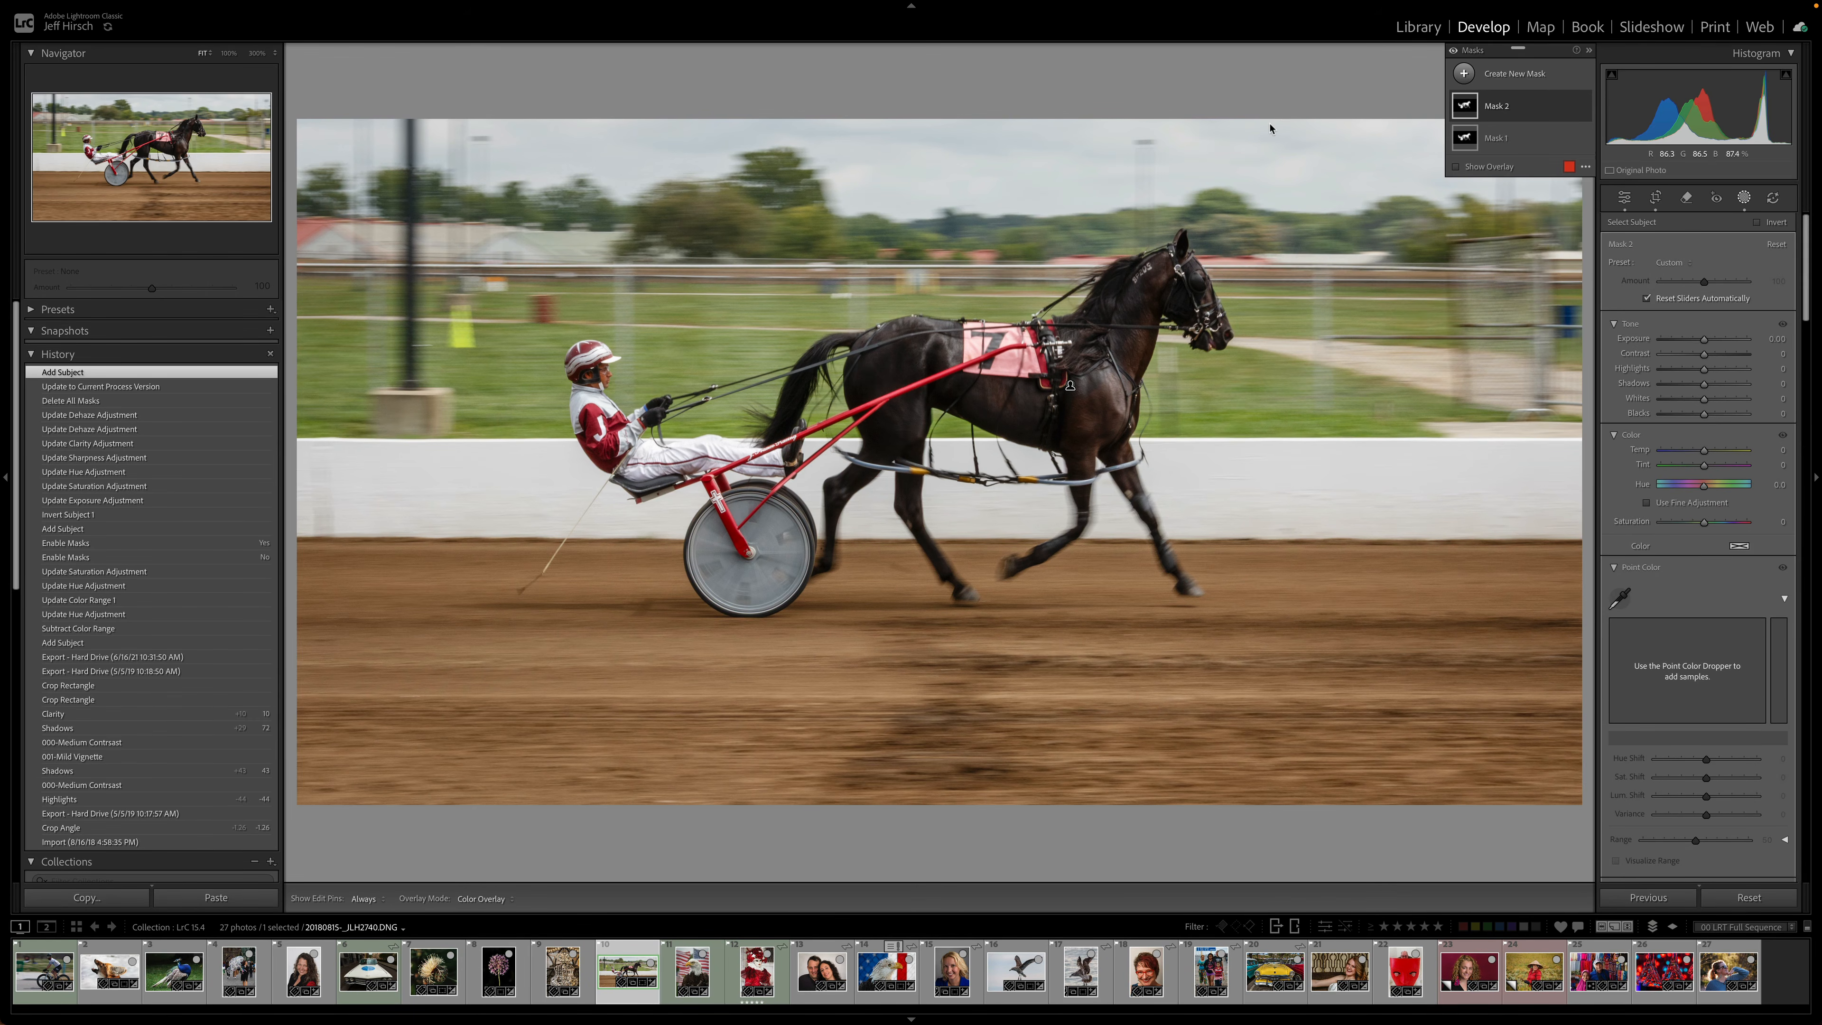
- Zoom in with the mask overlay shown and inspect the subject mask edges around the horse, driver, and legs
{"action": "mouse_move", "coordinate": [1465, 107]}
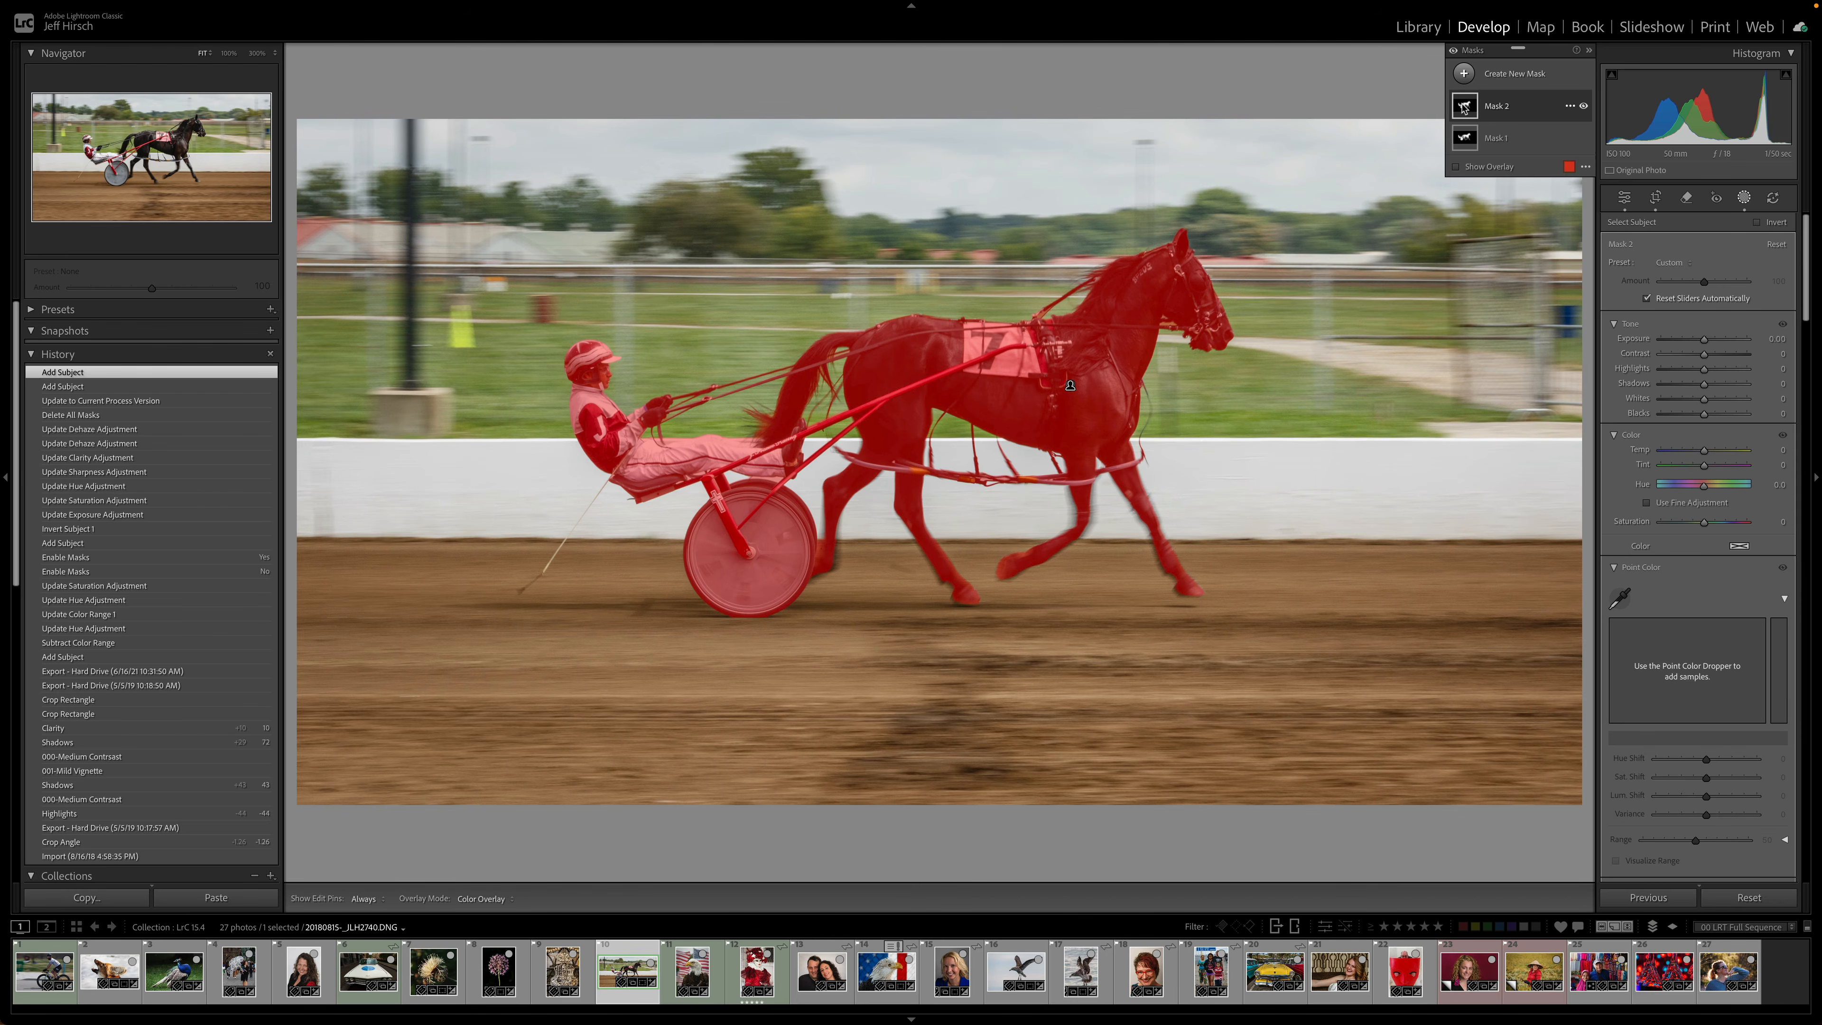
{"action": "key", "text": "super+equal"}
{"action": "key", "text": "super+equal"}
{"action": "key", "text": "super+equal"}
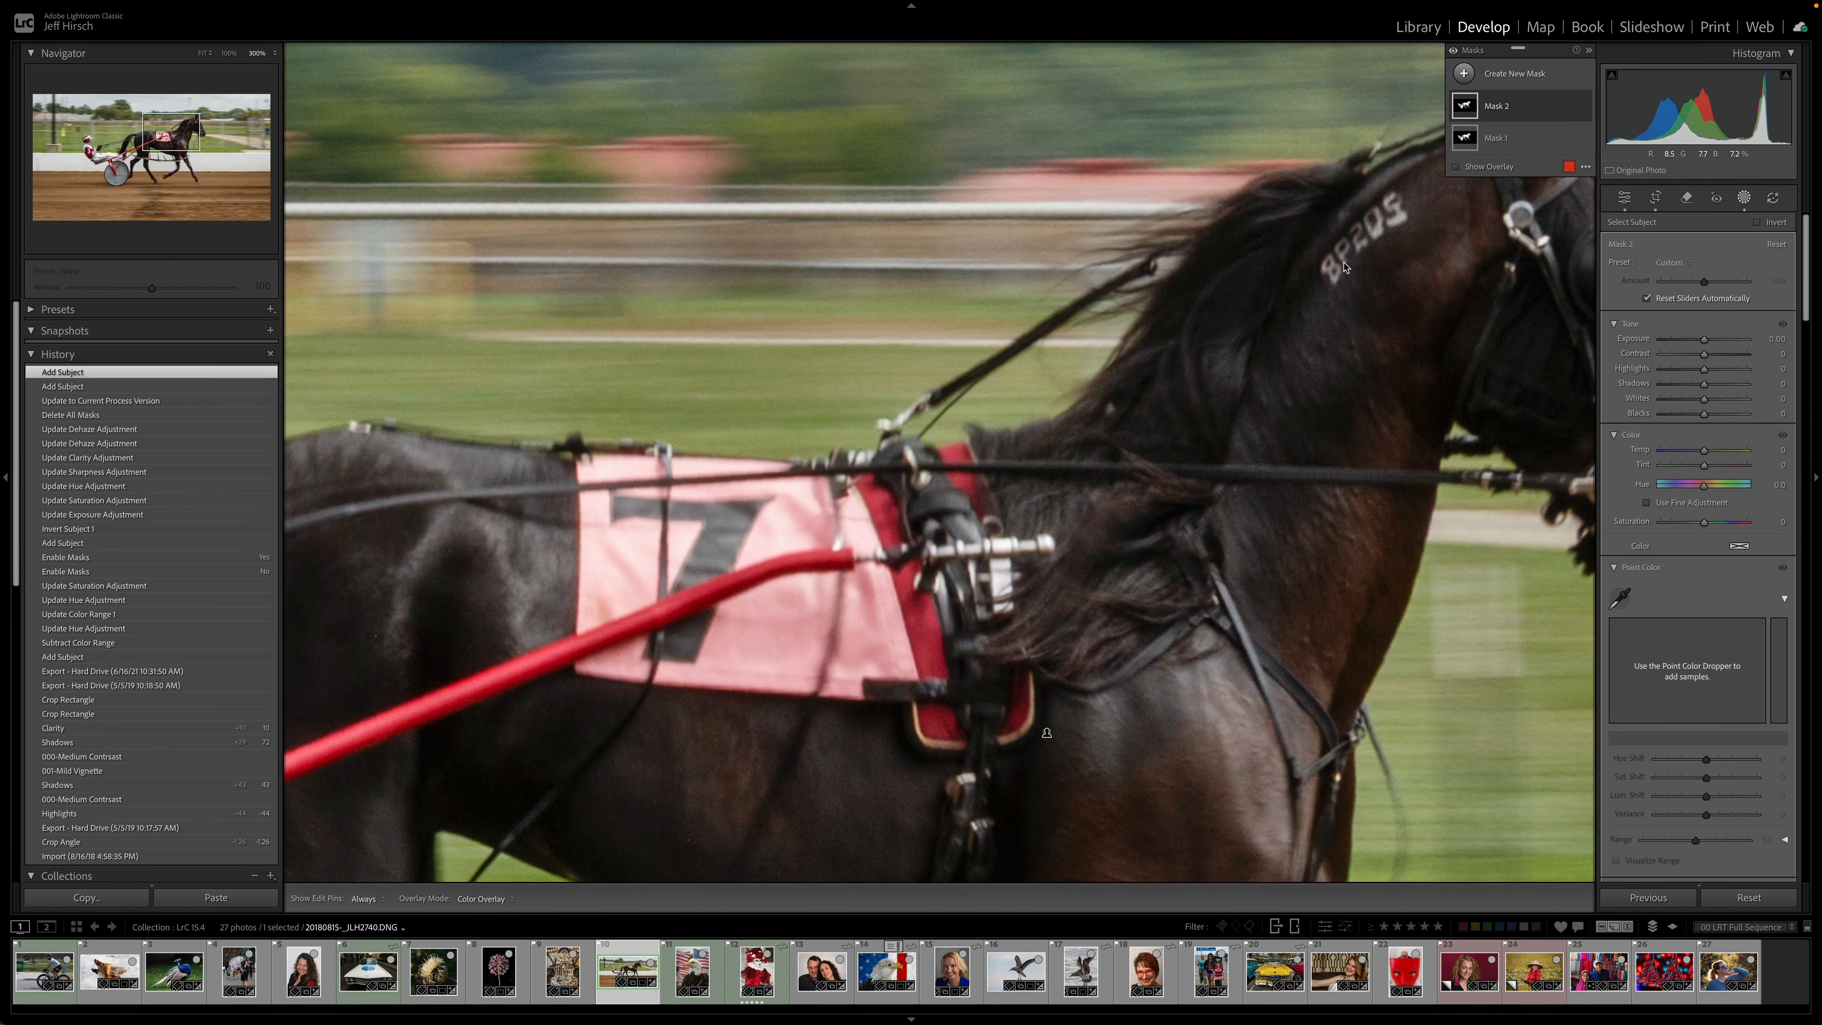
{"action": "key", "text": "o"}
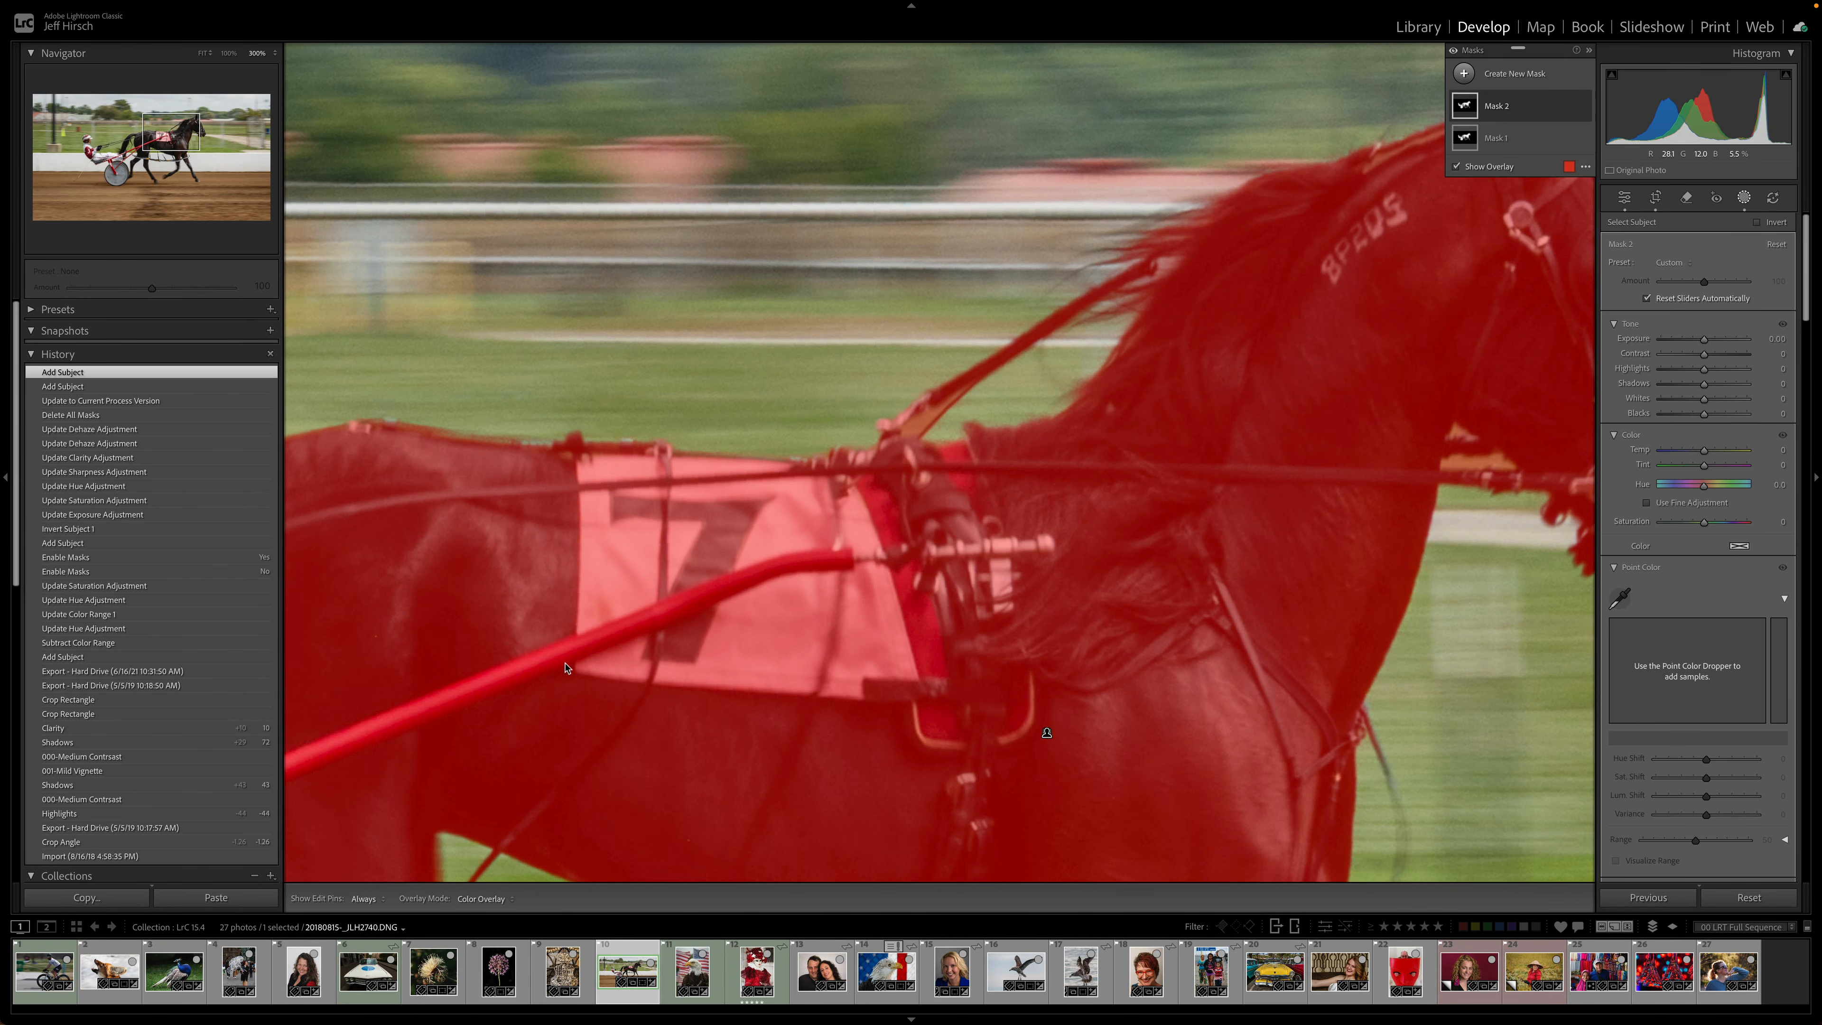
{"action": "left_click_drag", "start_coordinate": [565, 667], "coordinate": [1519, 335]}
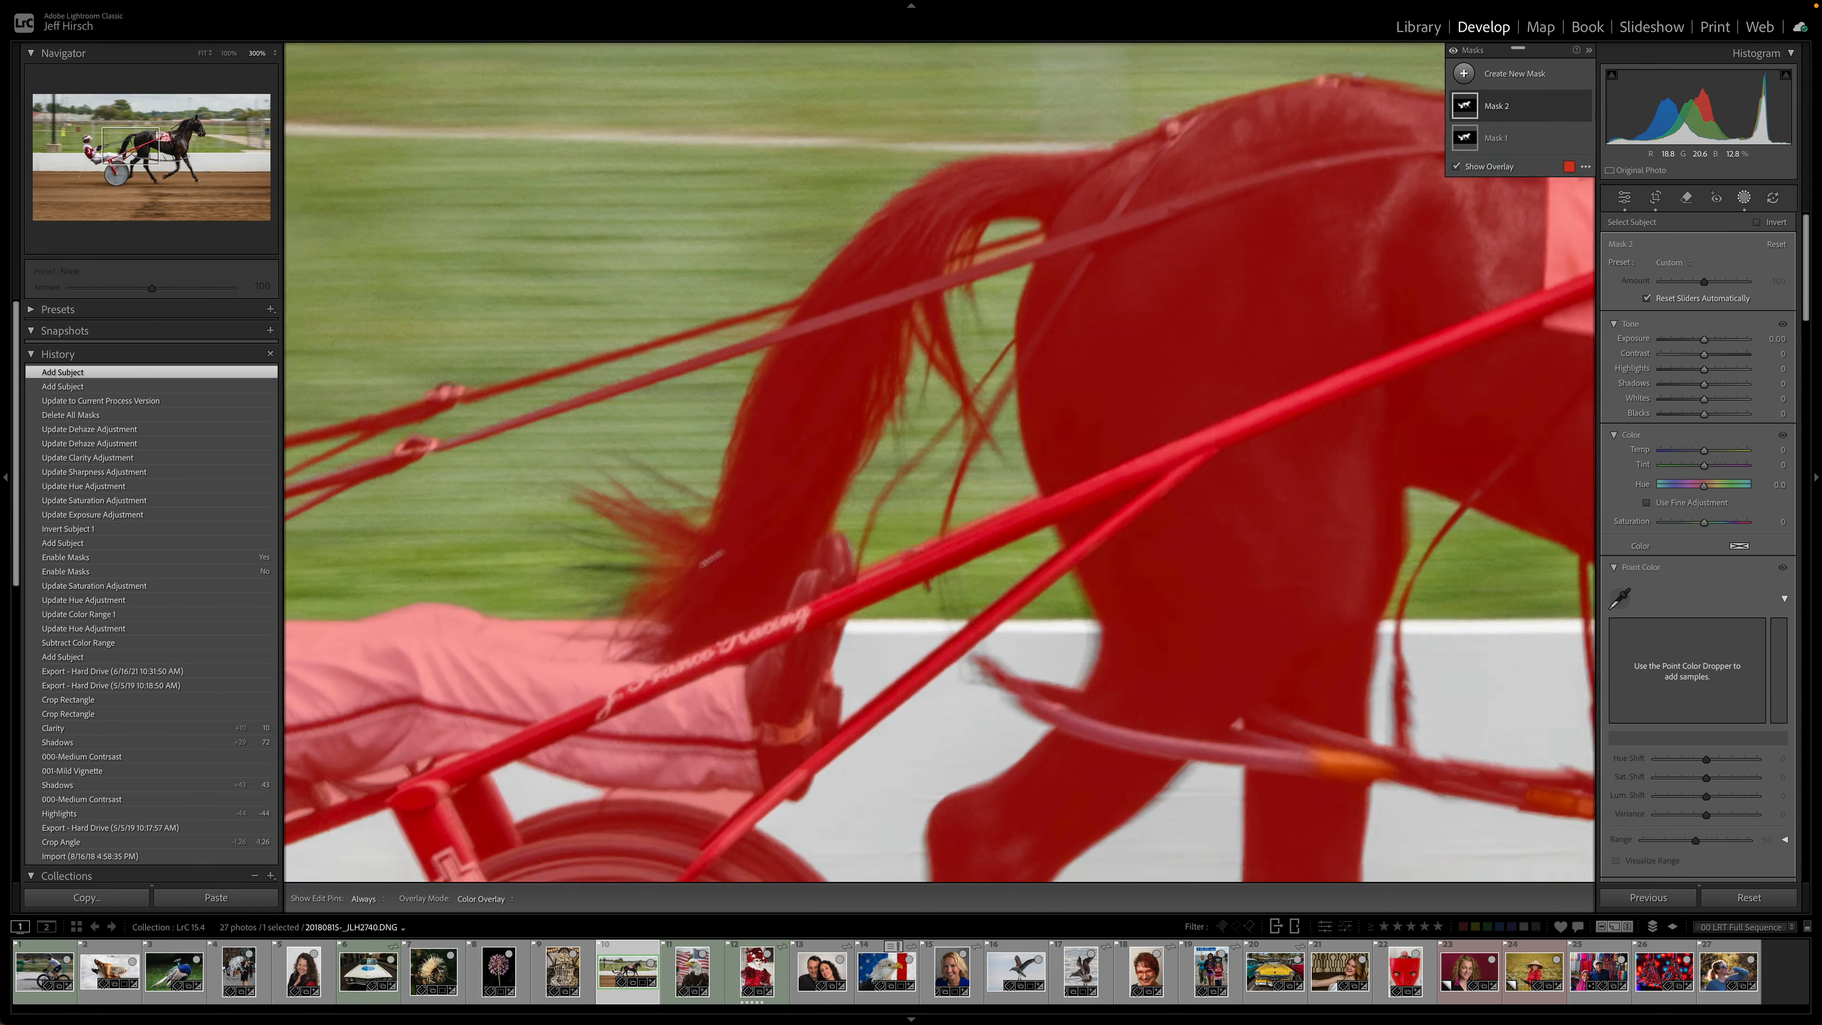
{"action": "left_click_drag", "start_coordinate": [699, 602], "coordinate": [1293, 473]}
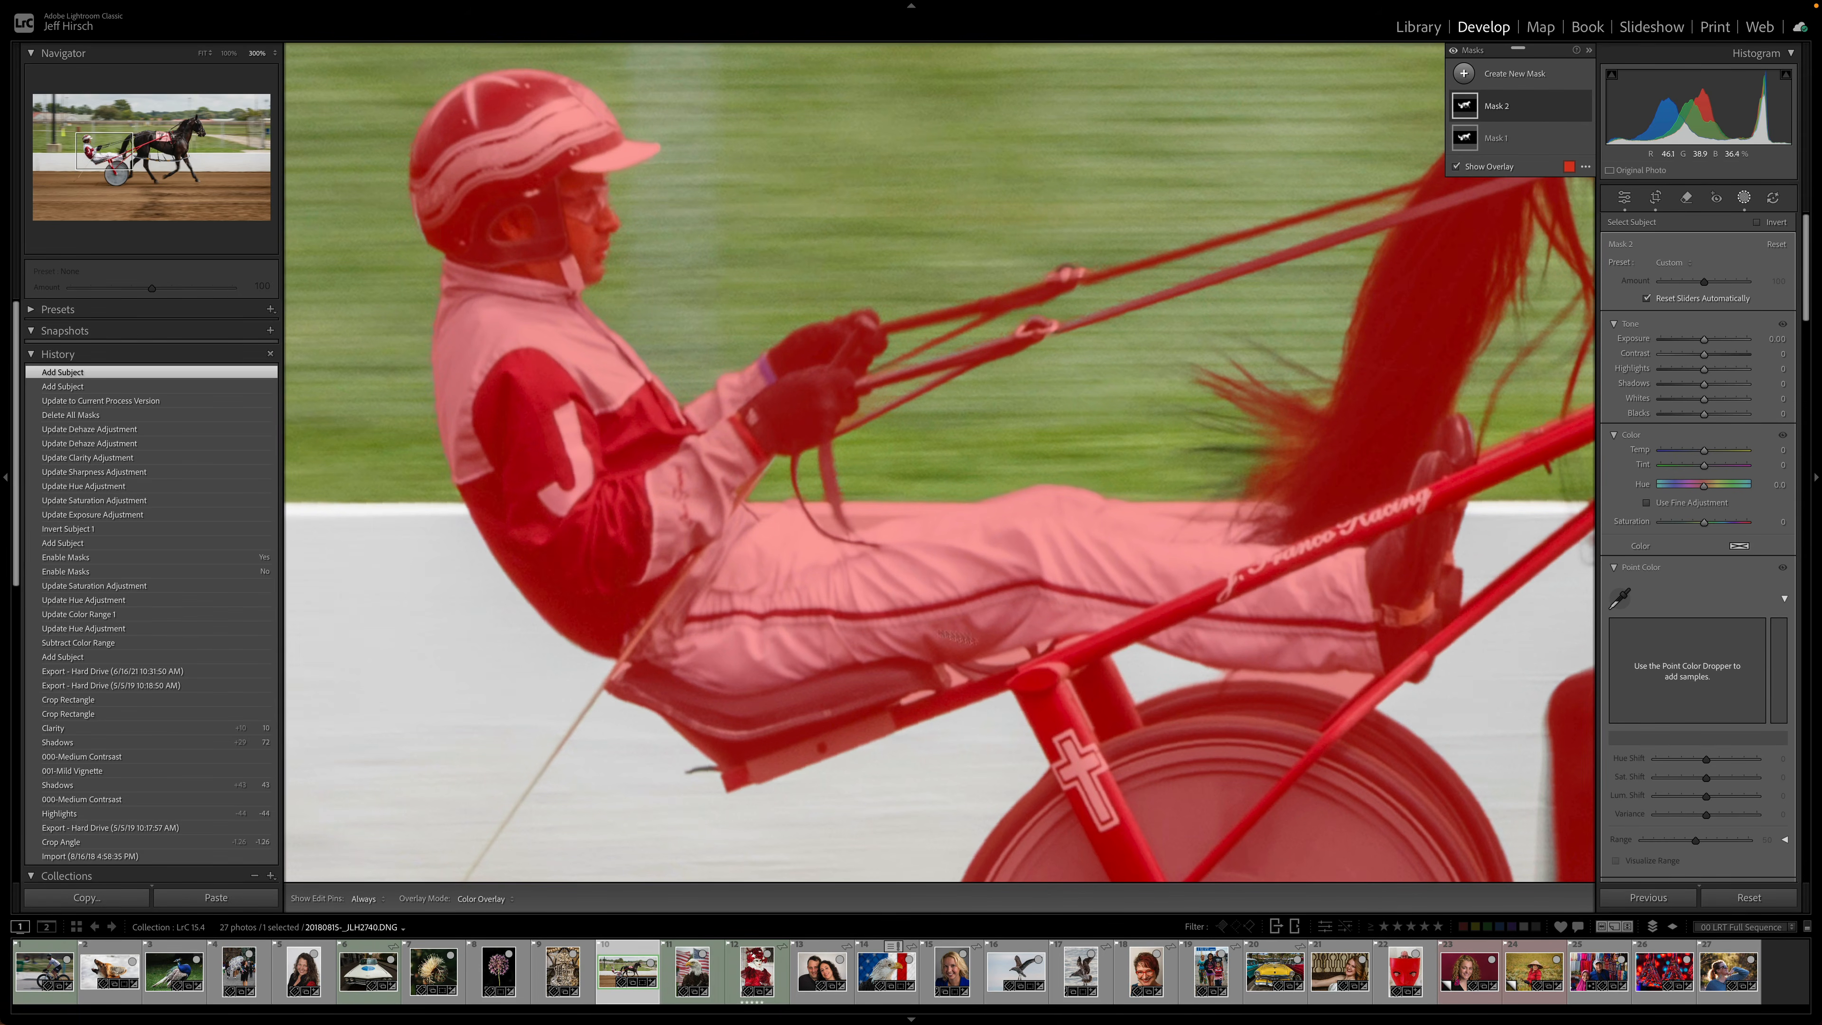
{"action": "left_click_drag", "start_coordinate": [1226, 828], "coordinate": [268, 284]}
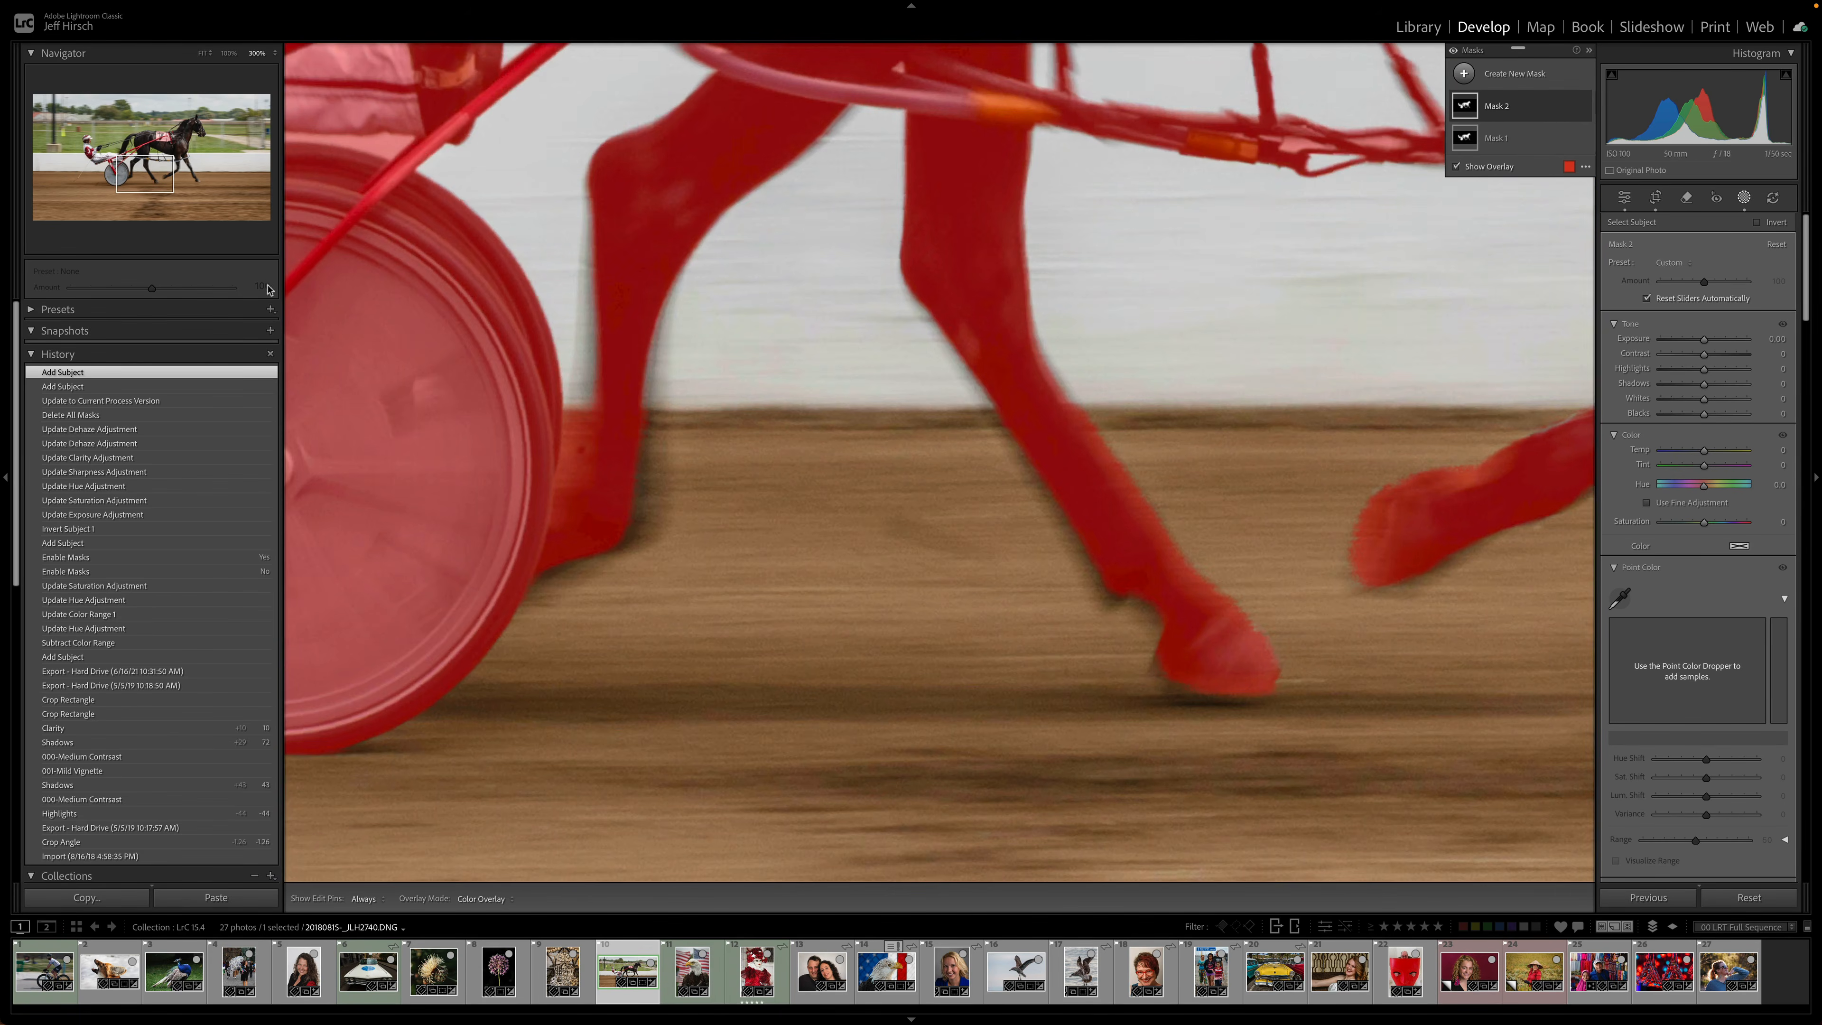
{"action": "left_click_drag", "start_coordinate": [1106, 309], "coordinate": [561, 412]}
{"action": "left_click_drag", "start_coordinate": [1135, 542], "coordinate": [790, 546]}
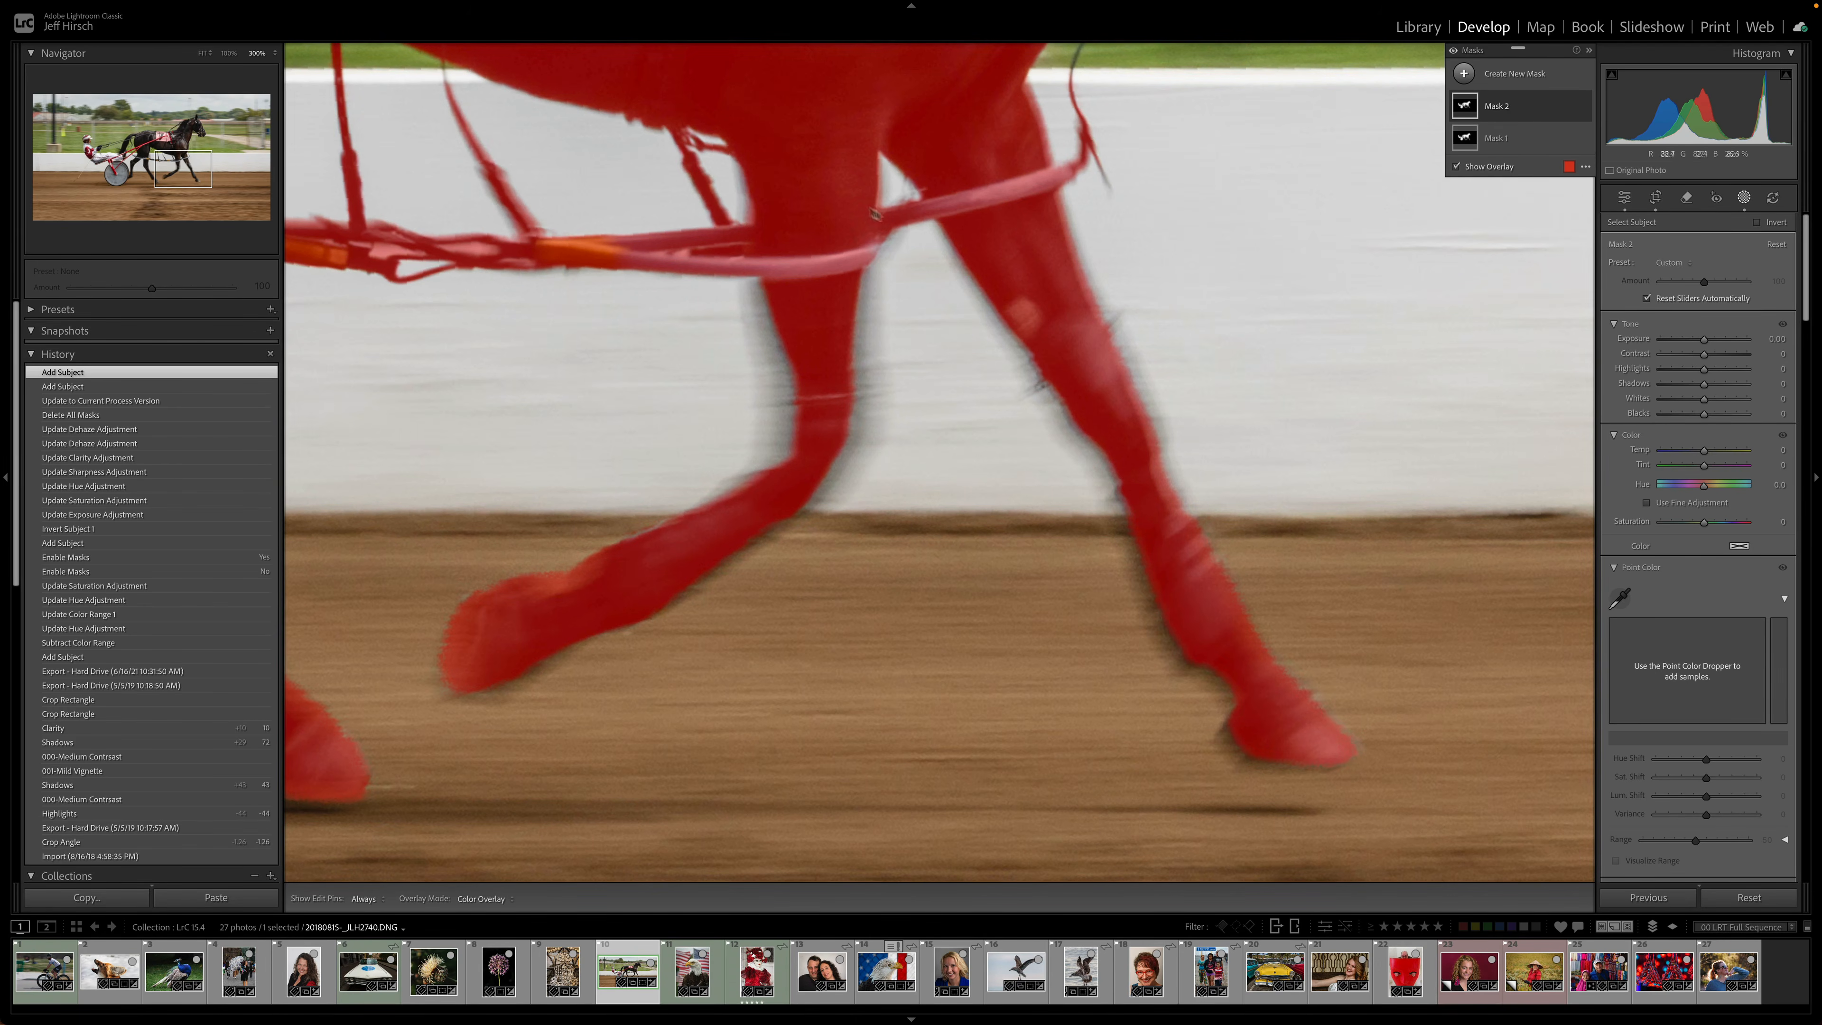
{"action": "left_click_drag", "start_coordinate": [862, 197], "coordinate": [947, 603]}
{"action": "left_click_drag", "start_coordinate": [822, 192], "coordinate": [905, 304]}
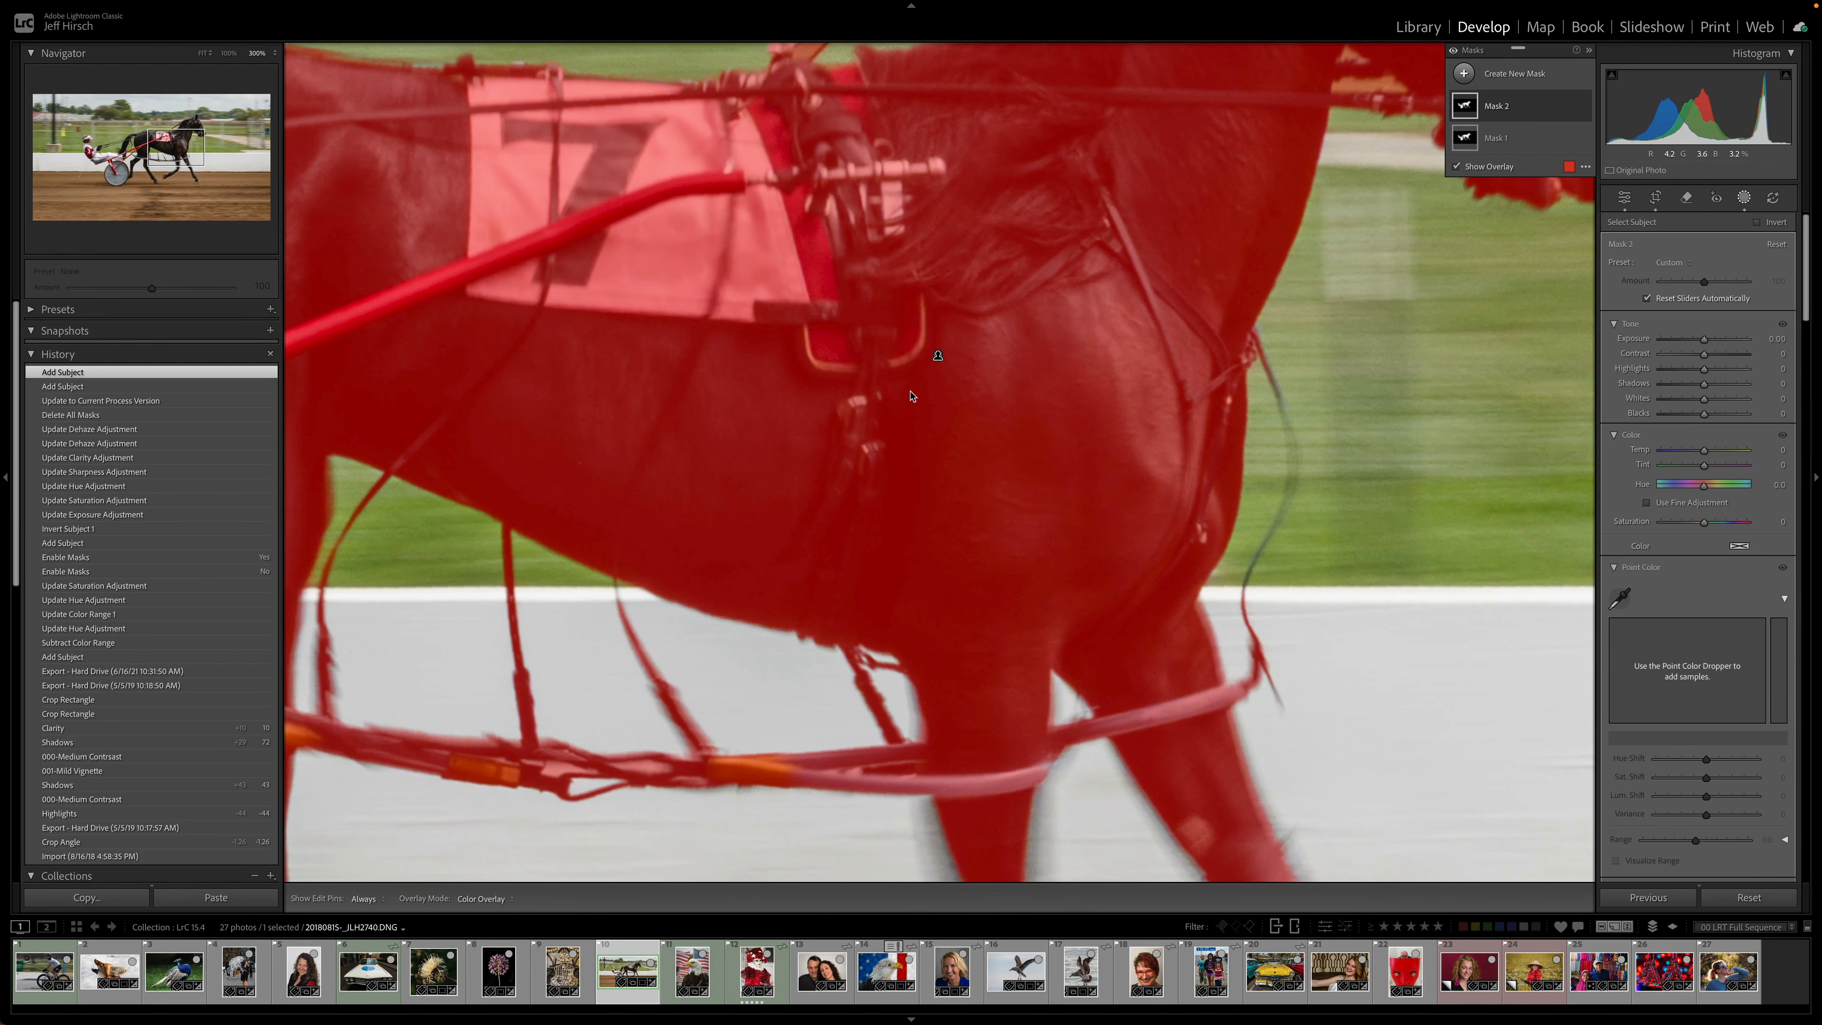
{"action": "key", "text": "ctrl+minus"}
{"action": "key", "text": "ctrl+minus"}
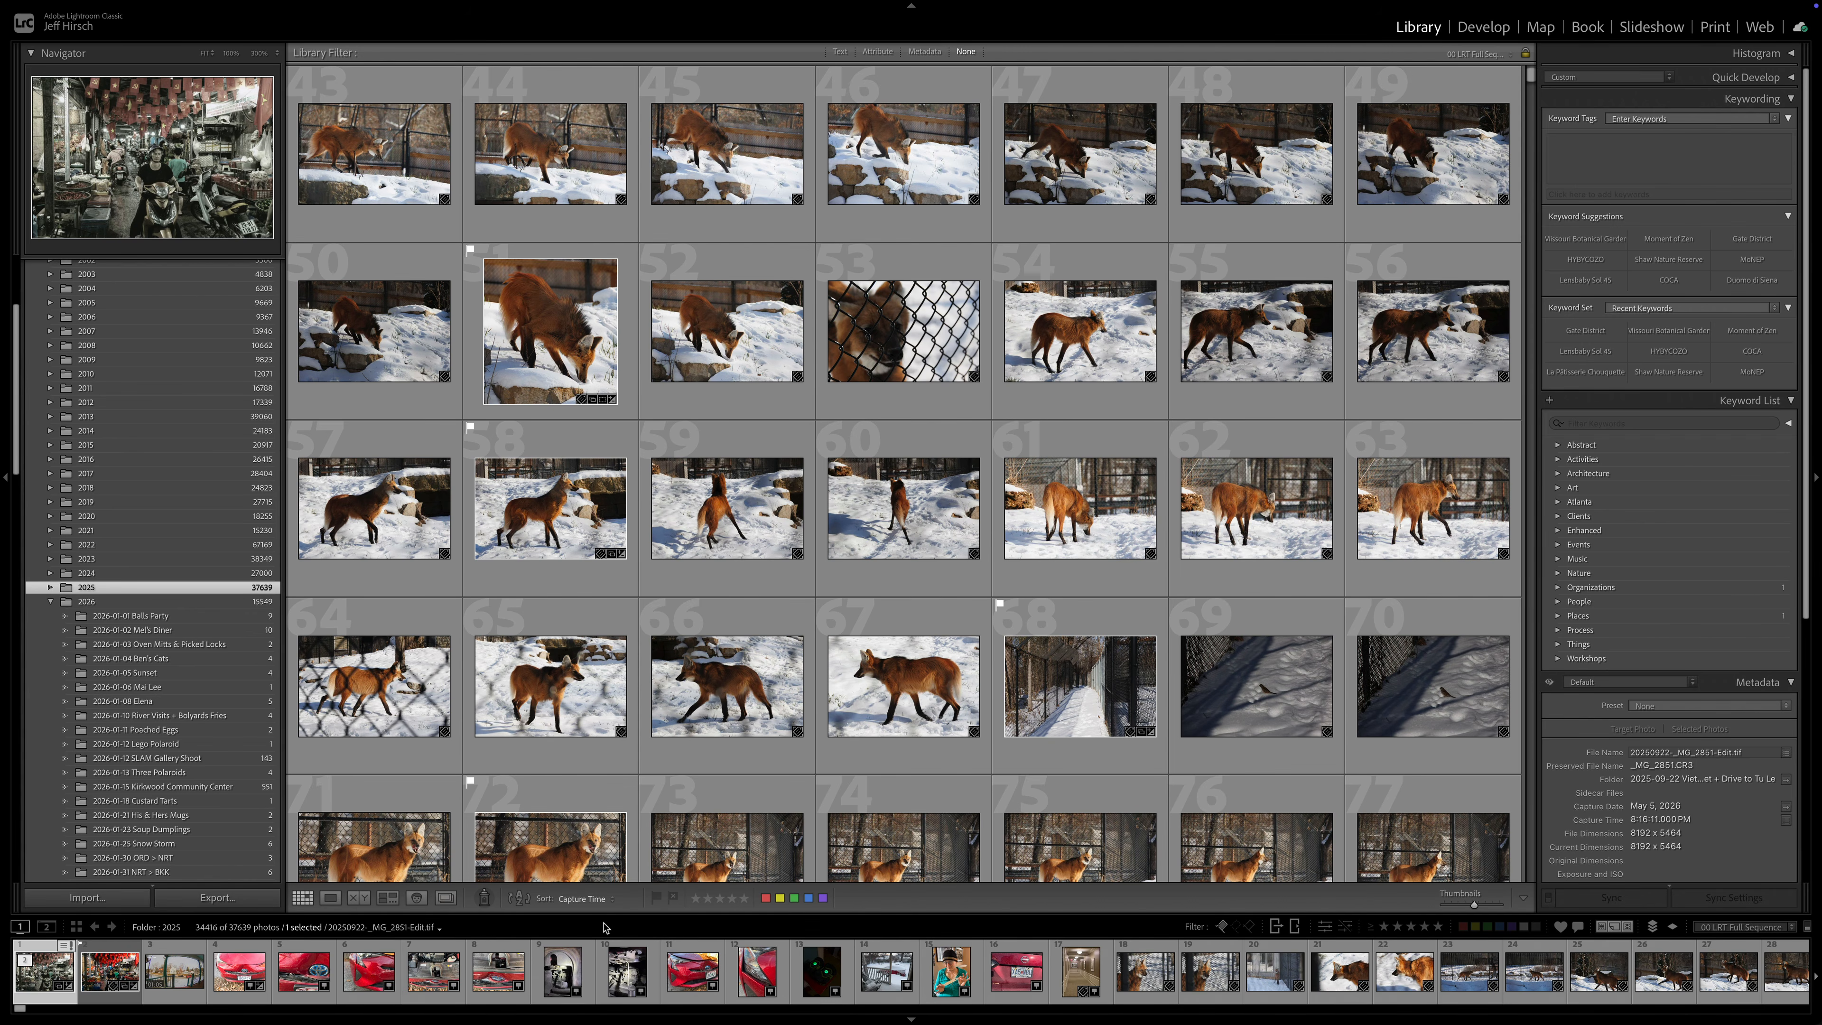
- Switch the Library grid to the Duplicates view and expand each duplicate stack
{"action": "left_click", "coordinate": [446, 898]}
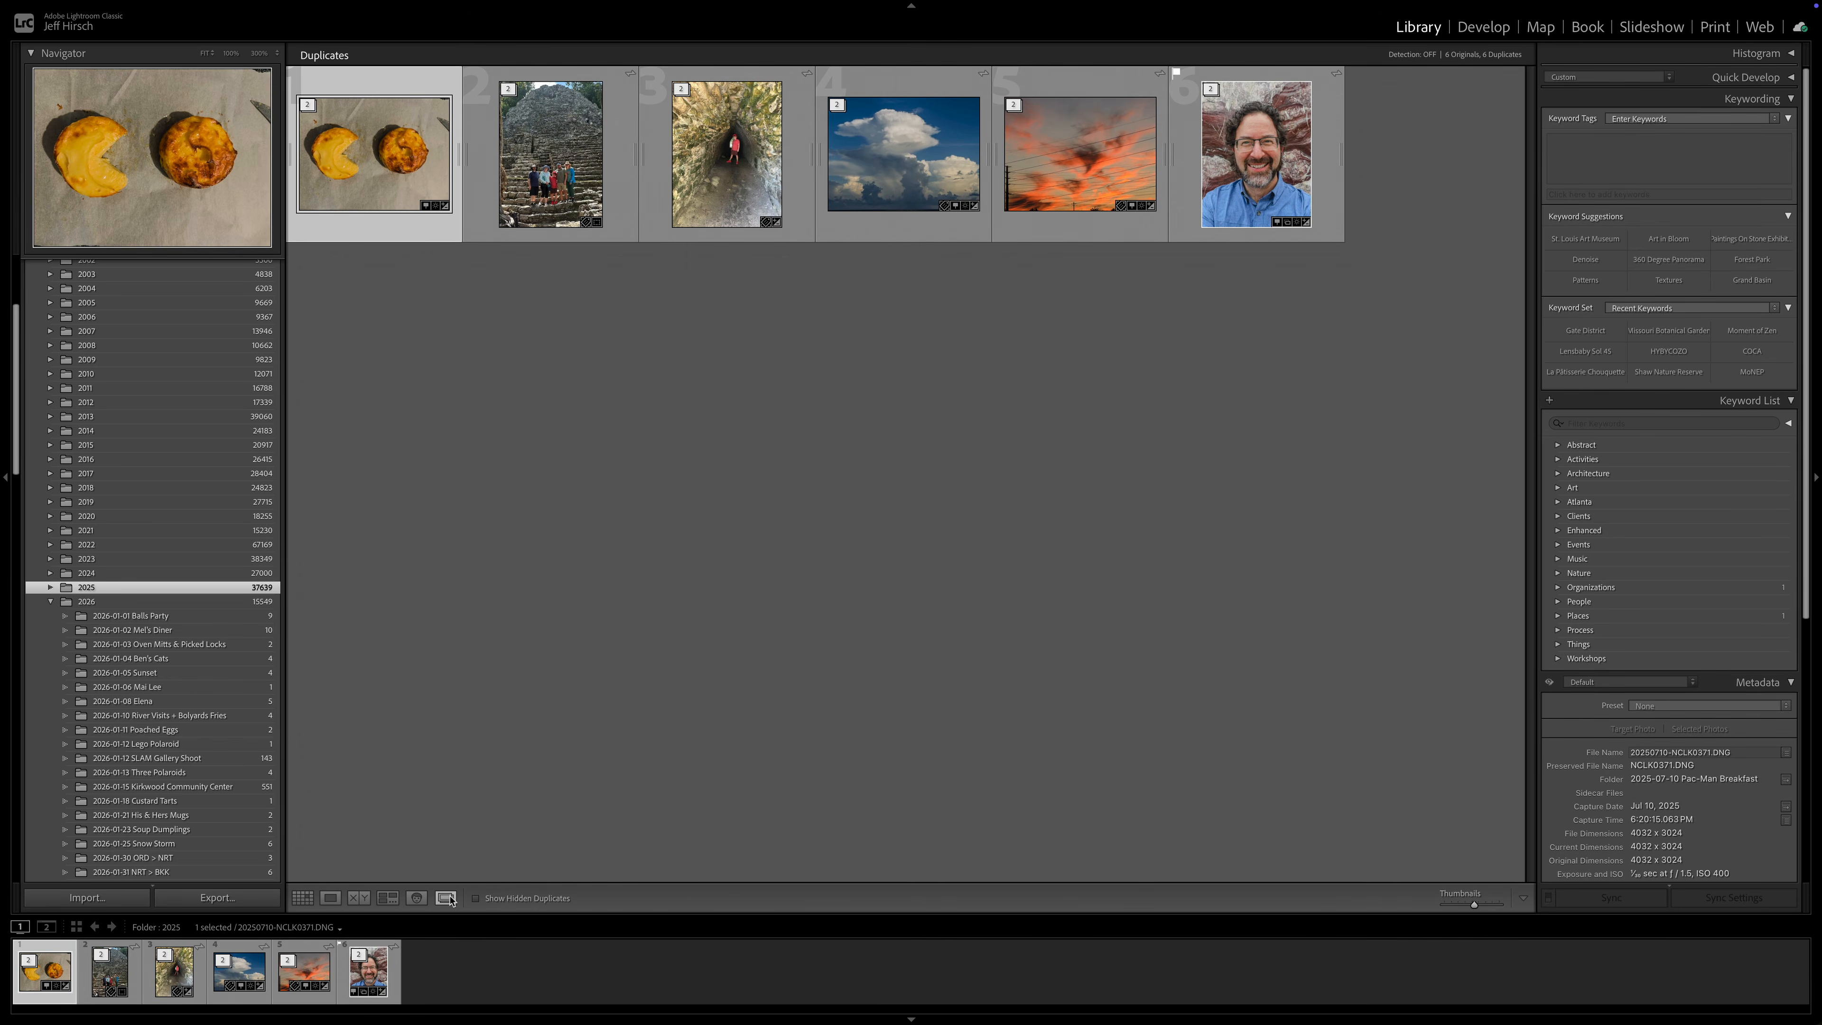
{"action": "left_click", "coordinate": [308, 106]}
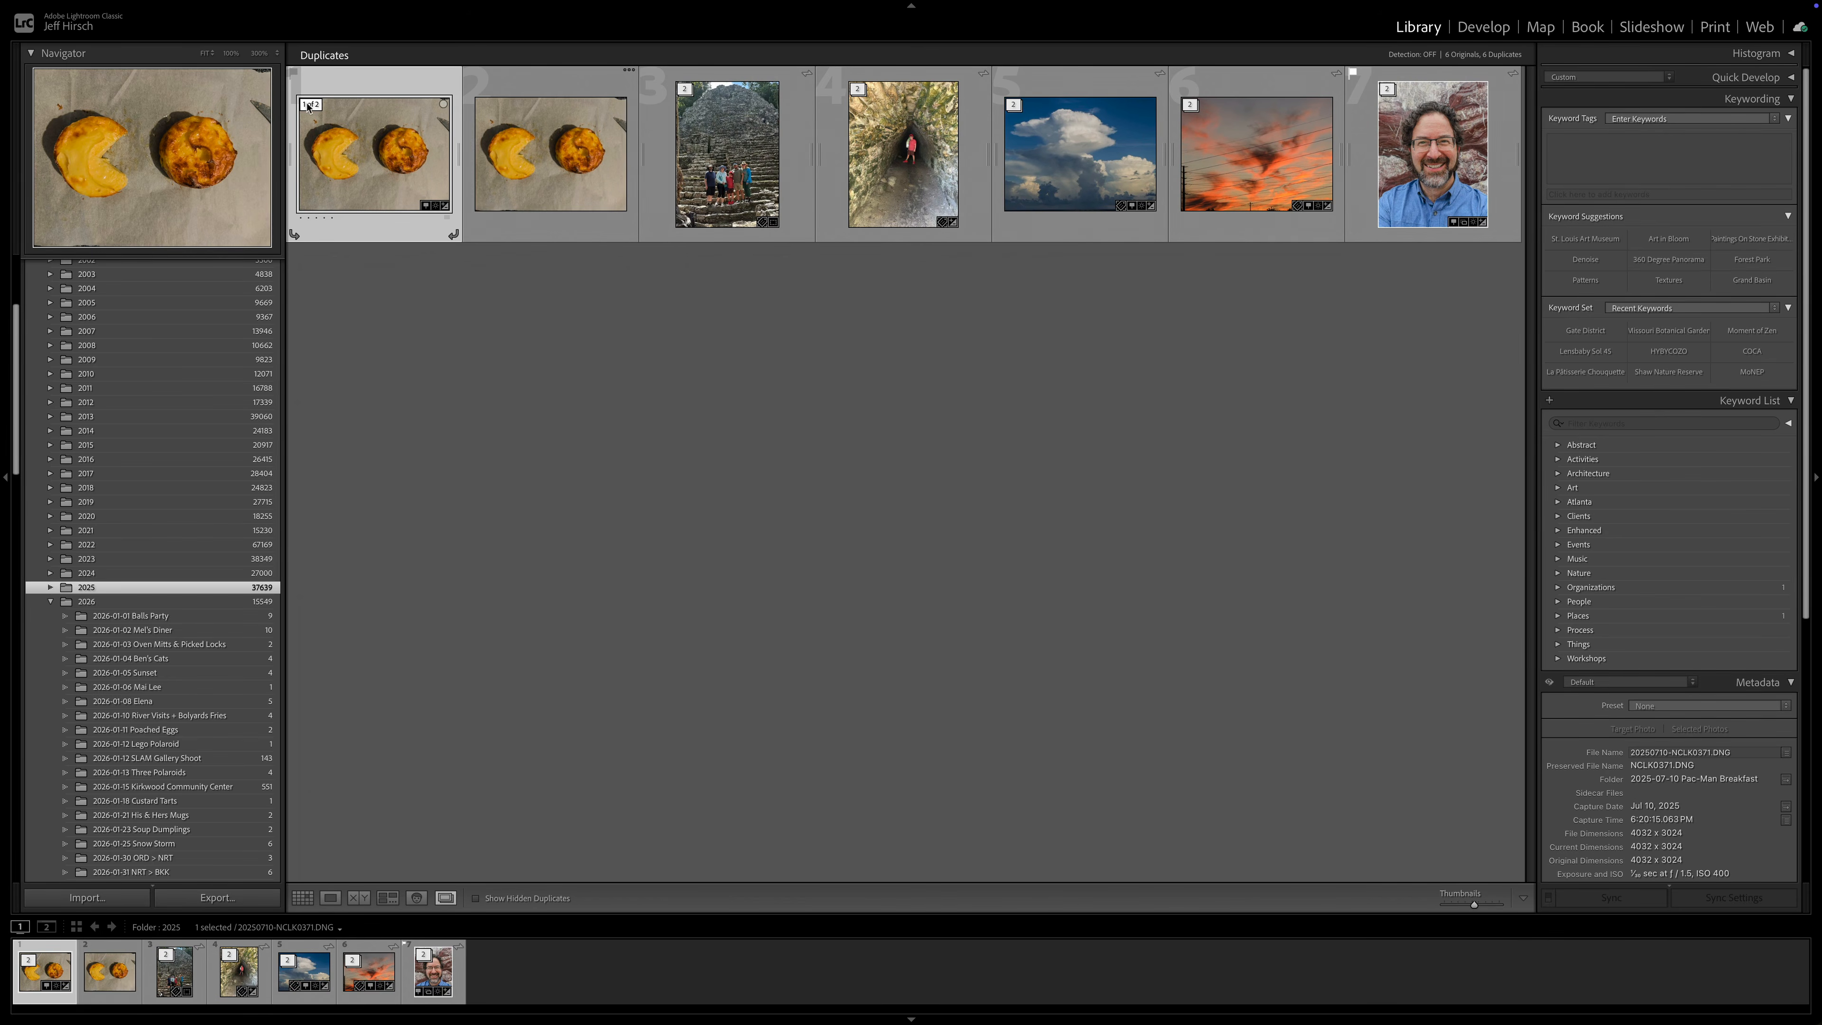
{"action": "left_click", "coordinate": [683, 92]}
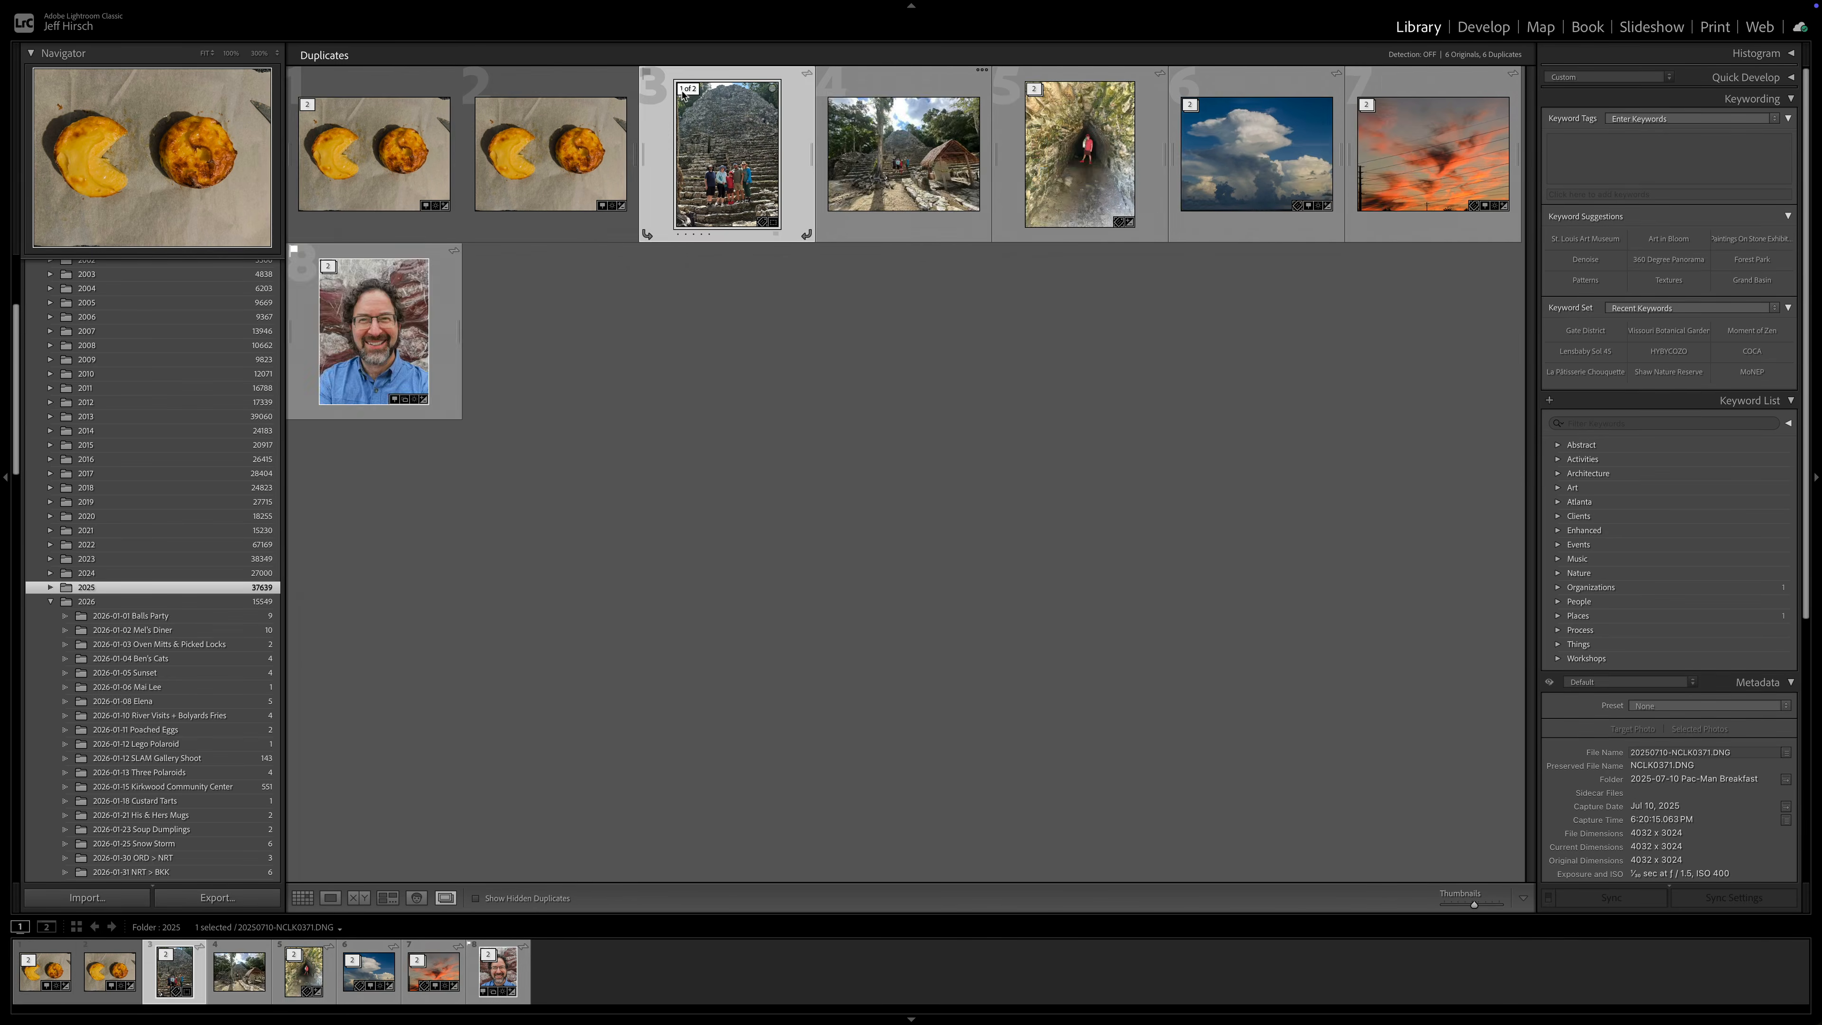
{"action": "left_click", "coordinate": [1034, 88]}
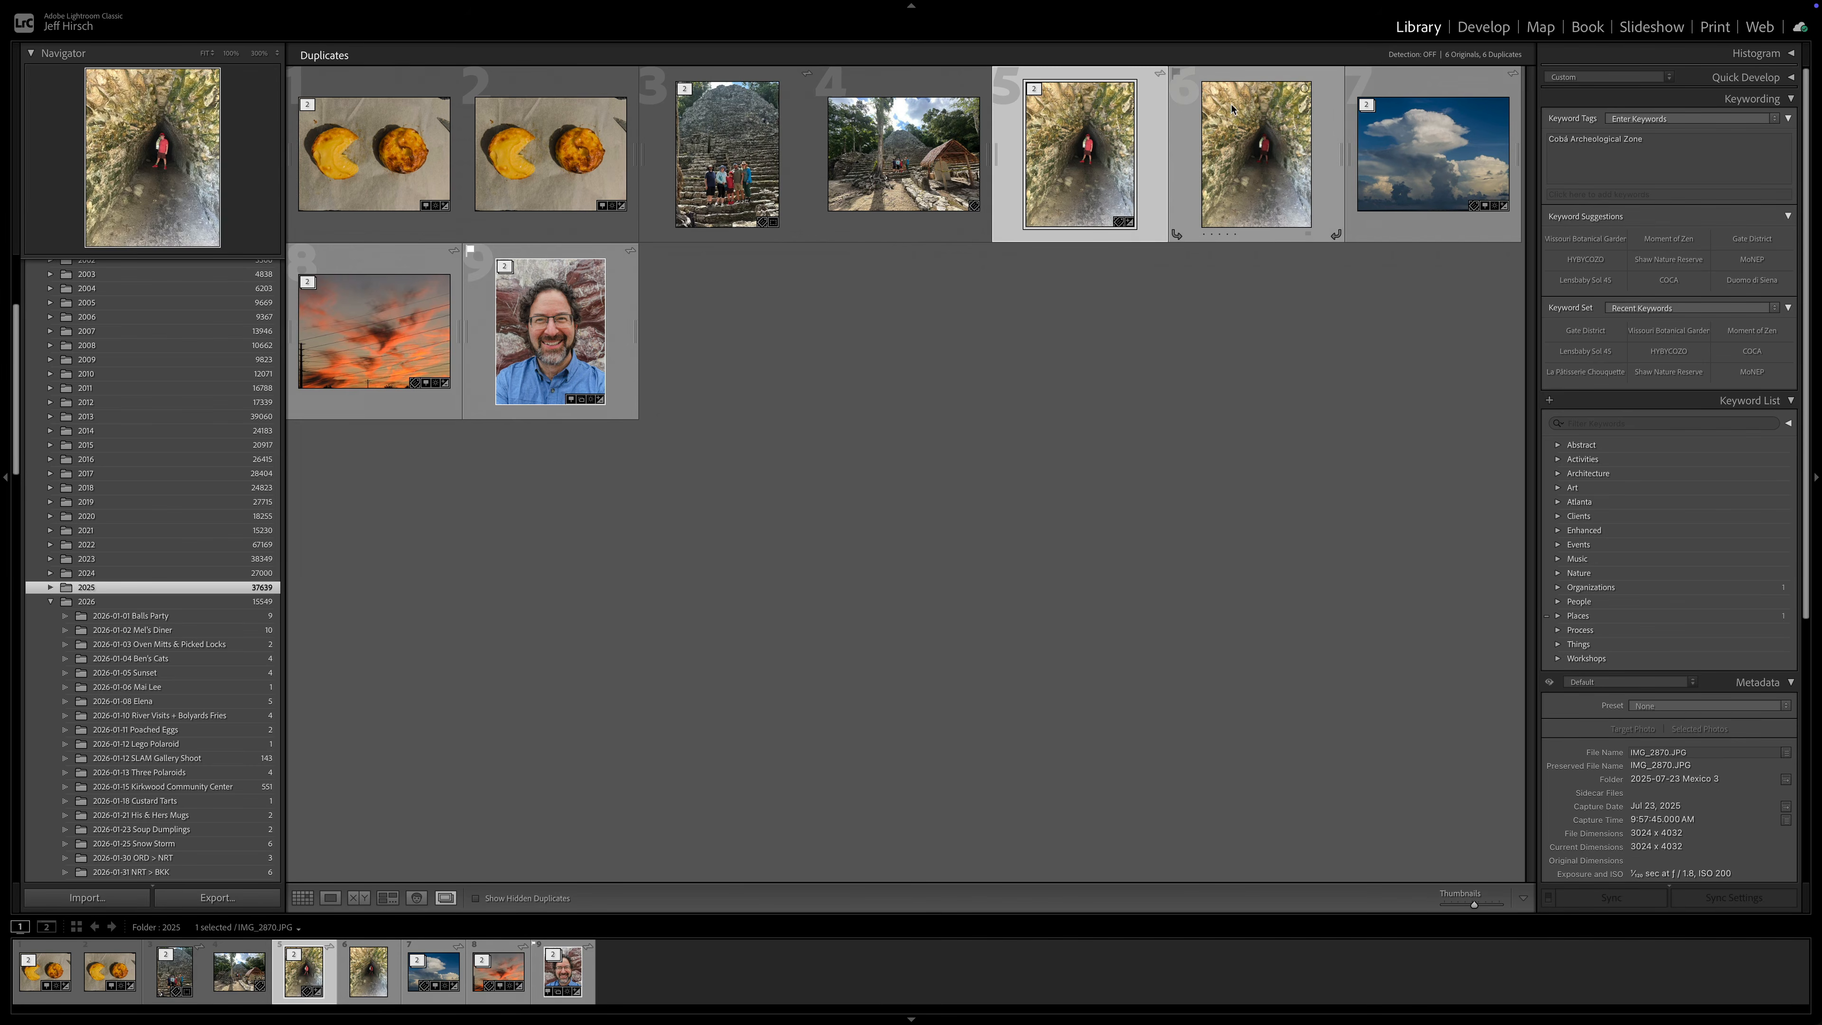
{"action": "left_click", "coordinate": [1367, 106]}
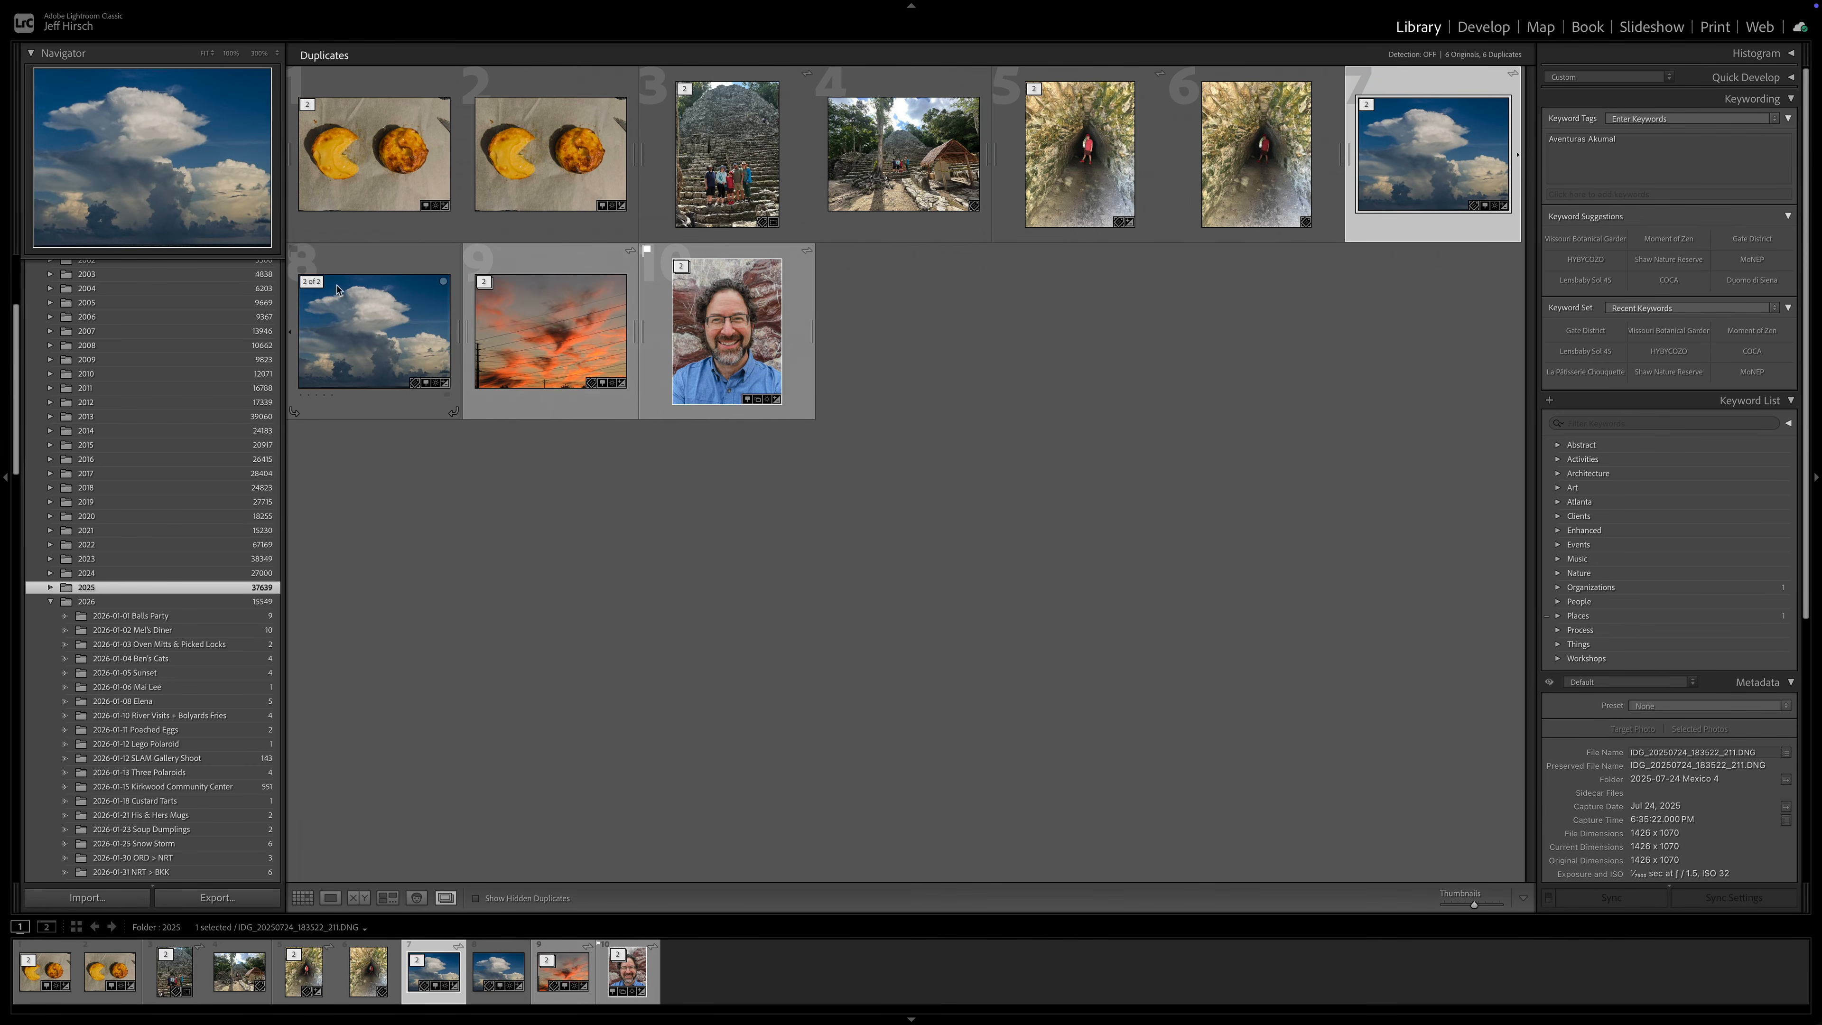
{"action": "left_click", "coordinate": [484, 281]}
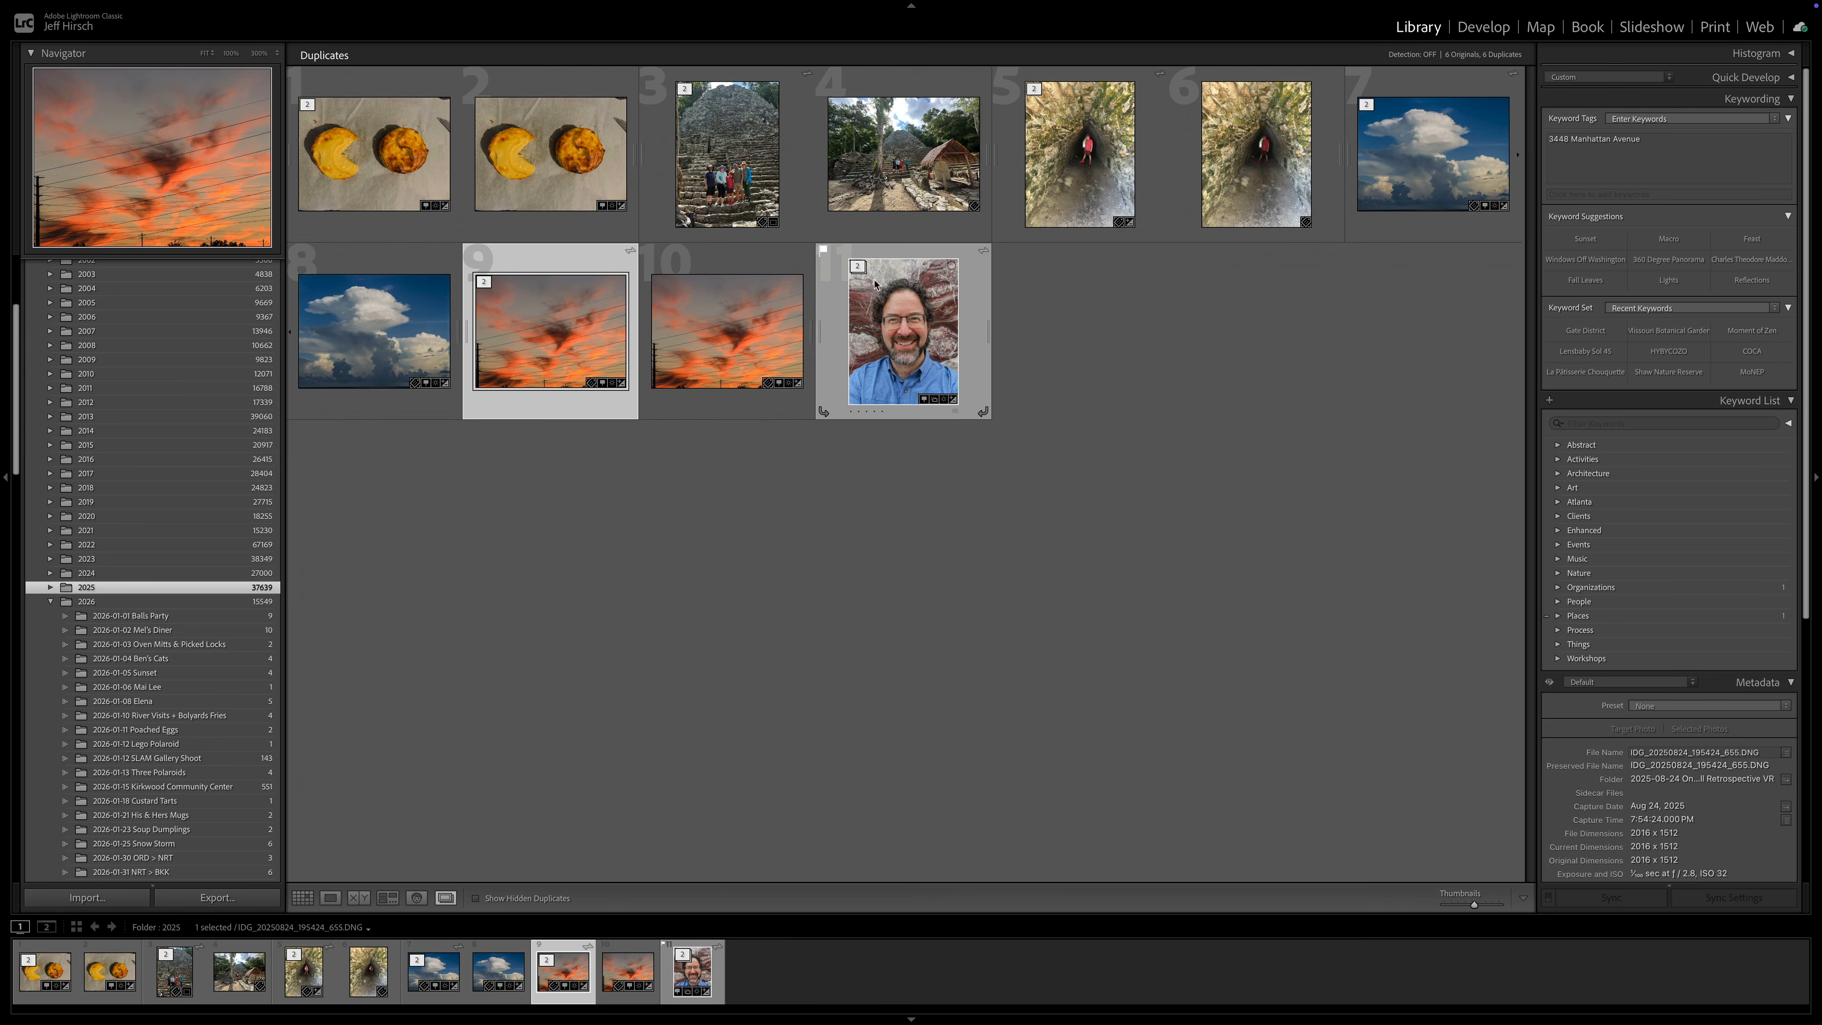
{"action": "left_click", "coordinate": [858, 267]}
- Select the photos in the duplicate grid one by one to examine their details
{"action": "left_click", "coordinate": [375, 158]}
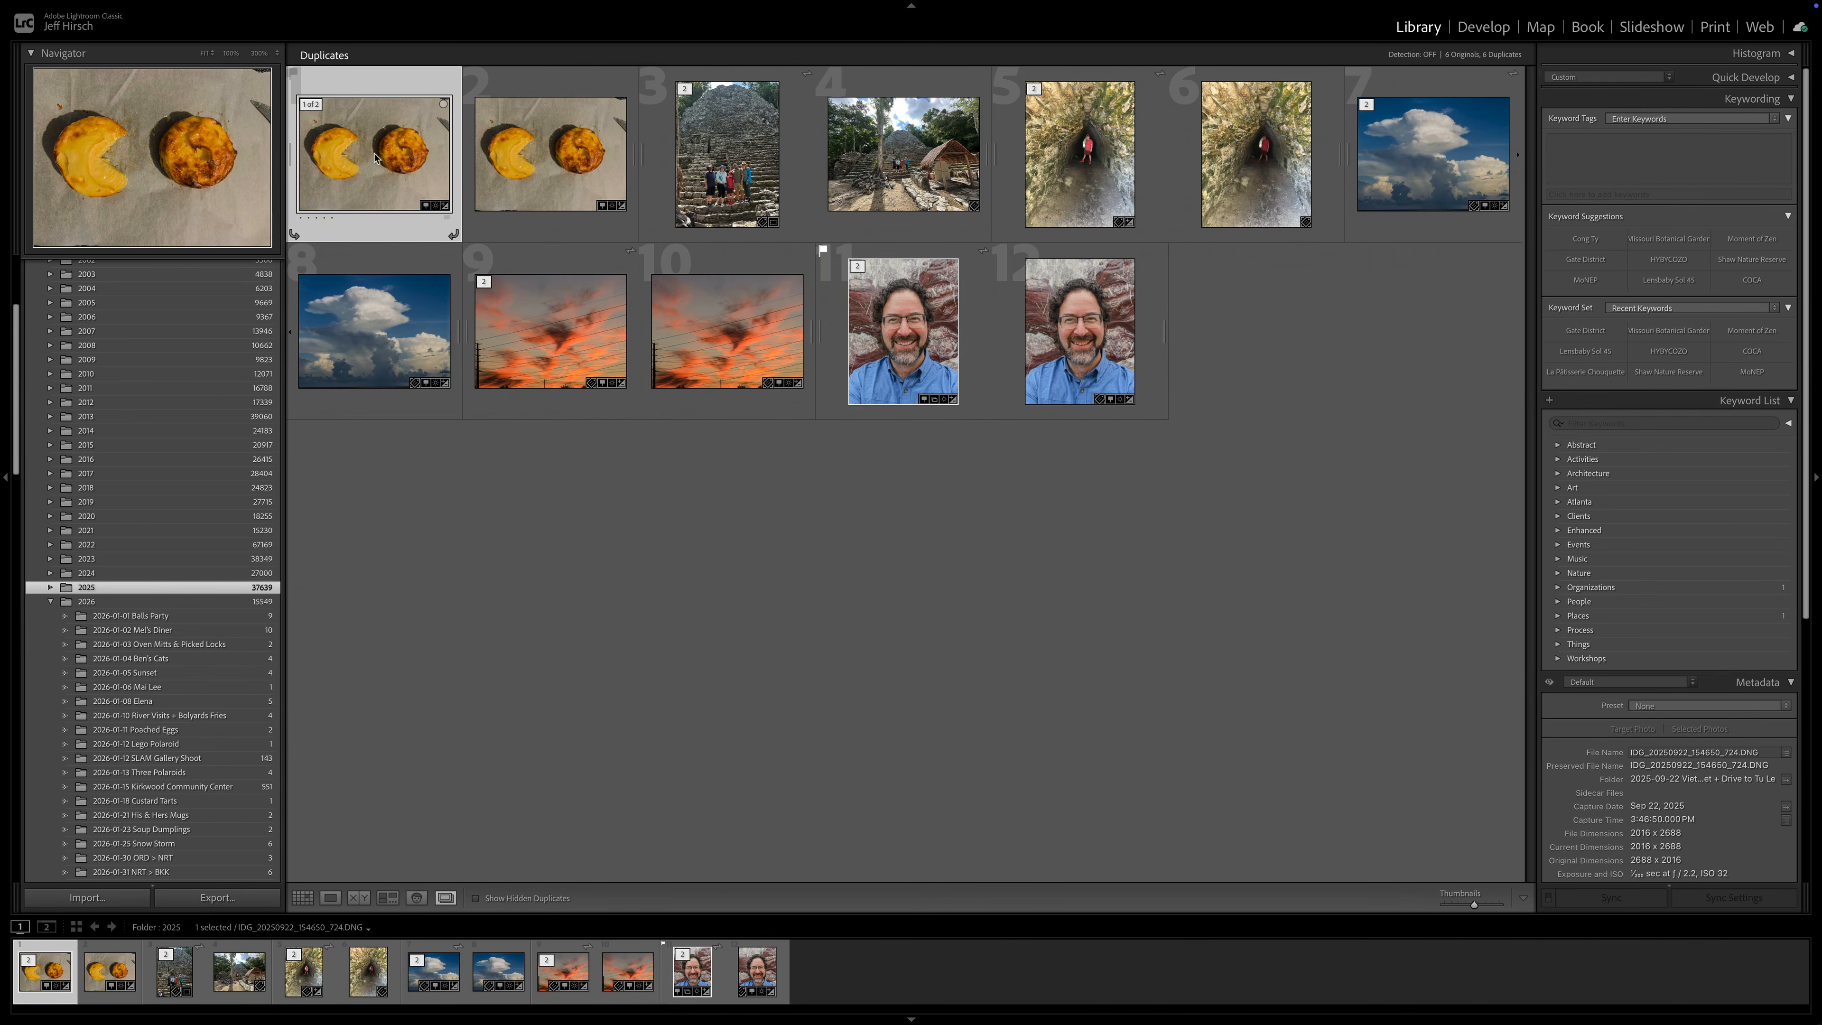
{"action": "left_click", "coordinate": [762, 170]}
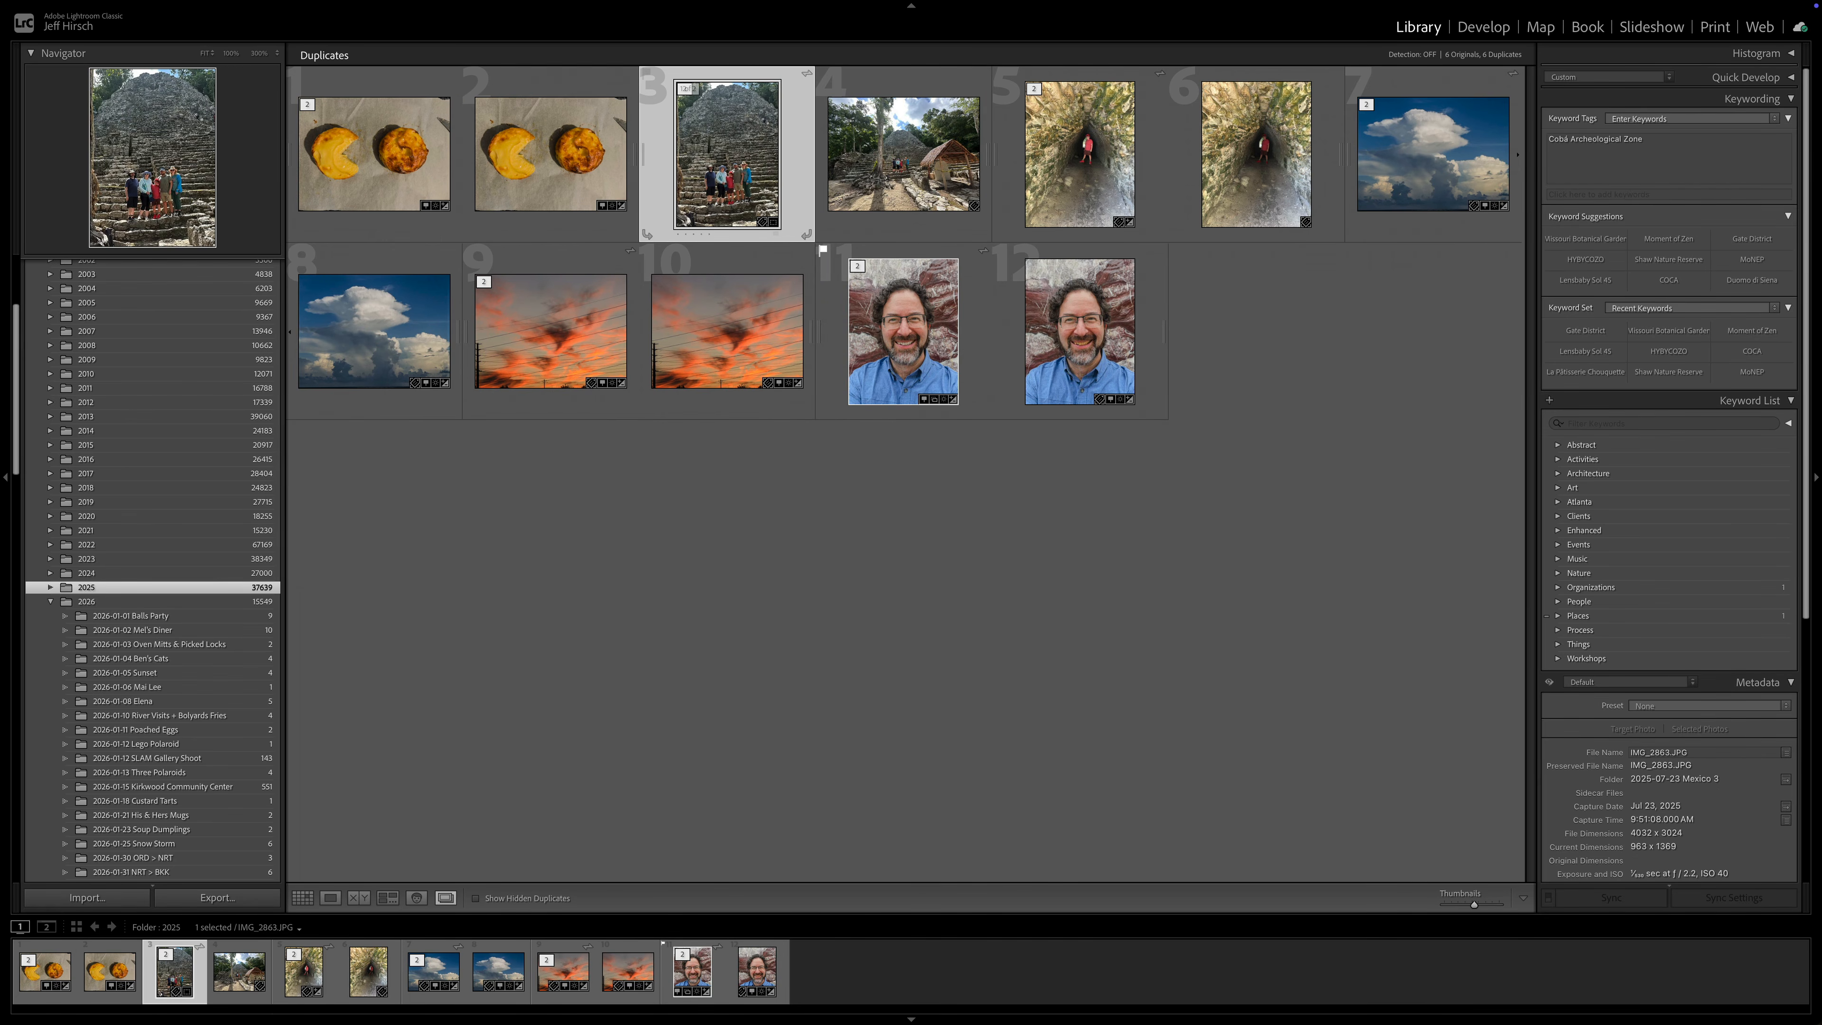
{"action": "left_click", "coordinate": [1065, 168]}
{"action": "left_click", "coordinate": [1472, 151]}
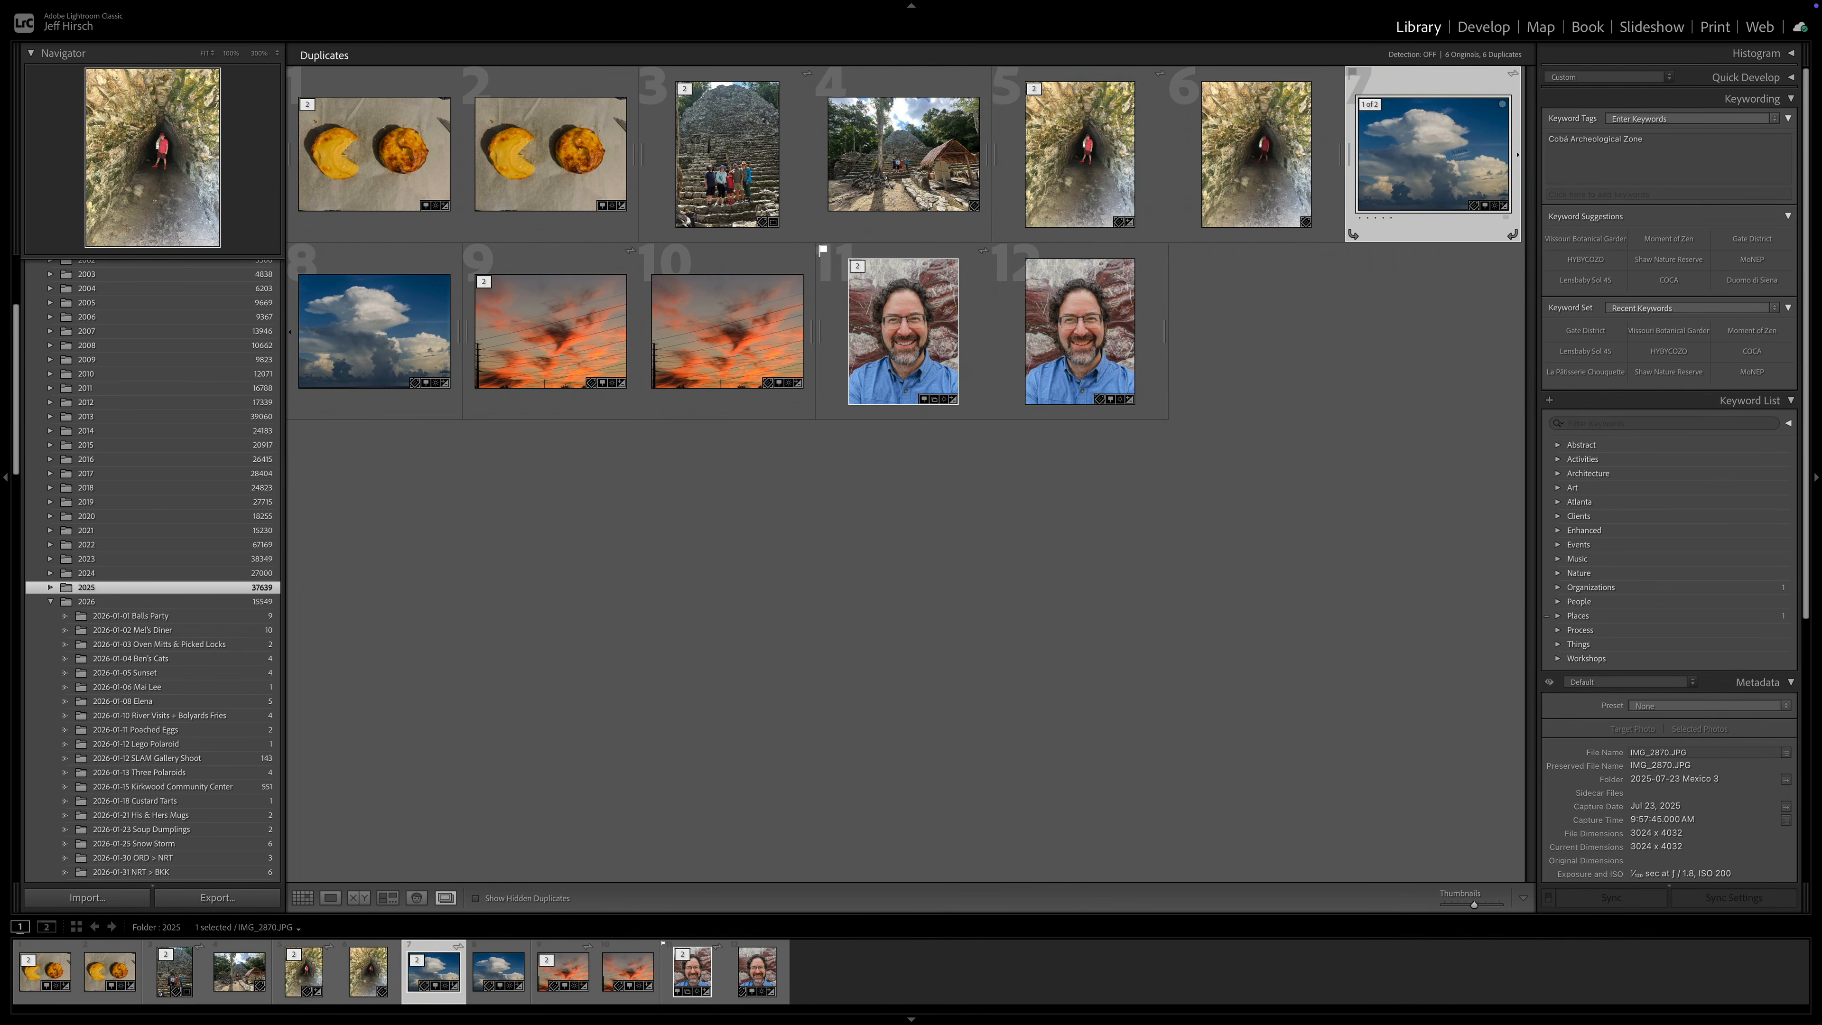
{"action": "left_click", "coordinate": [603, 316]}
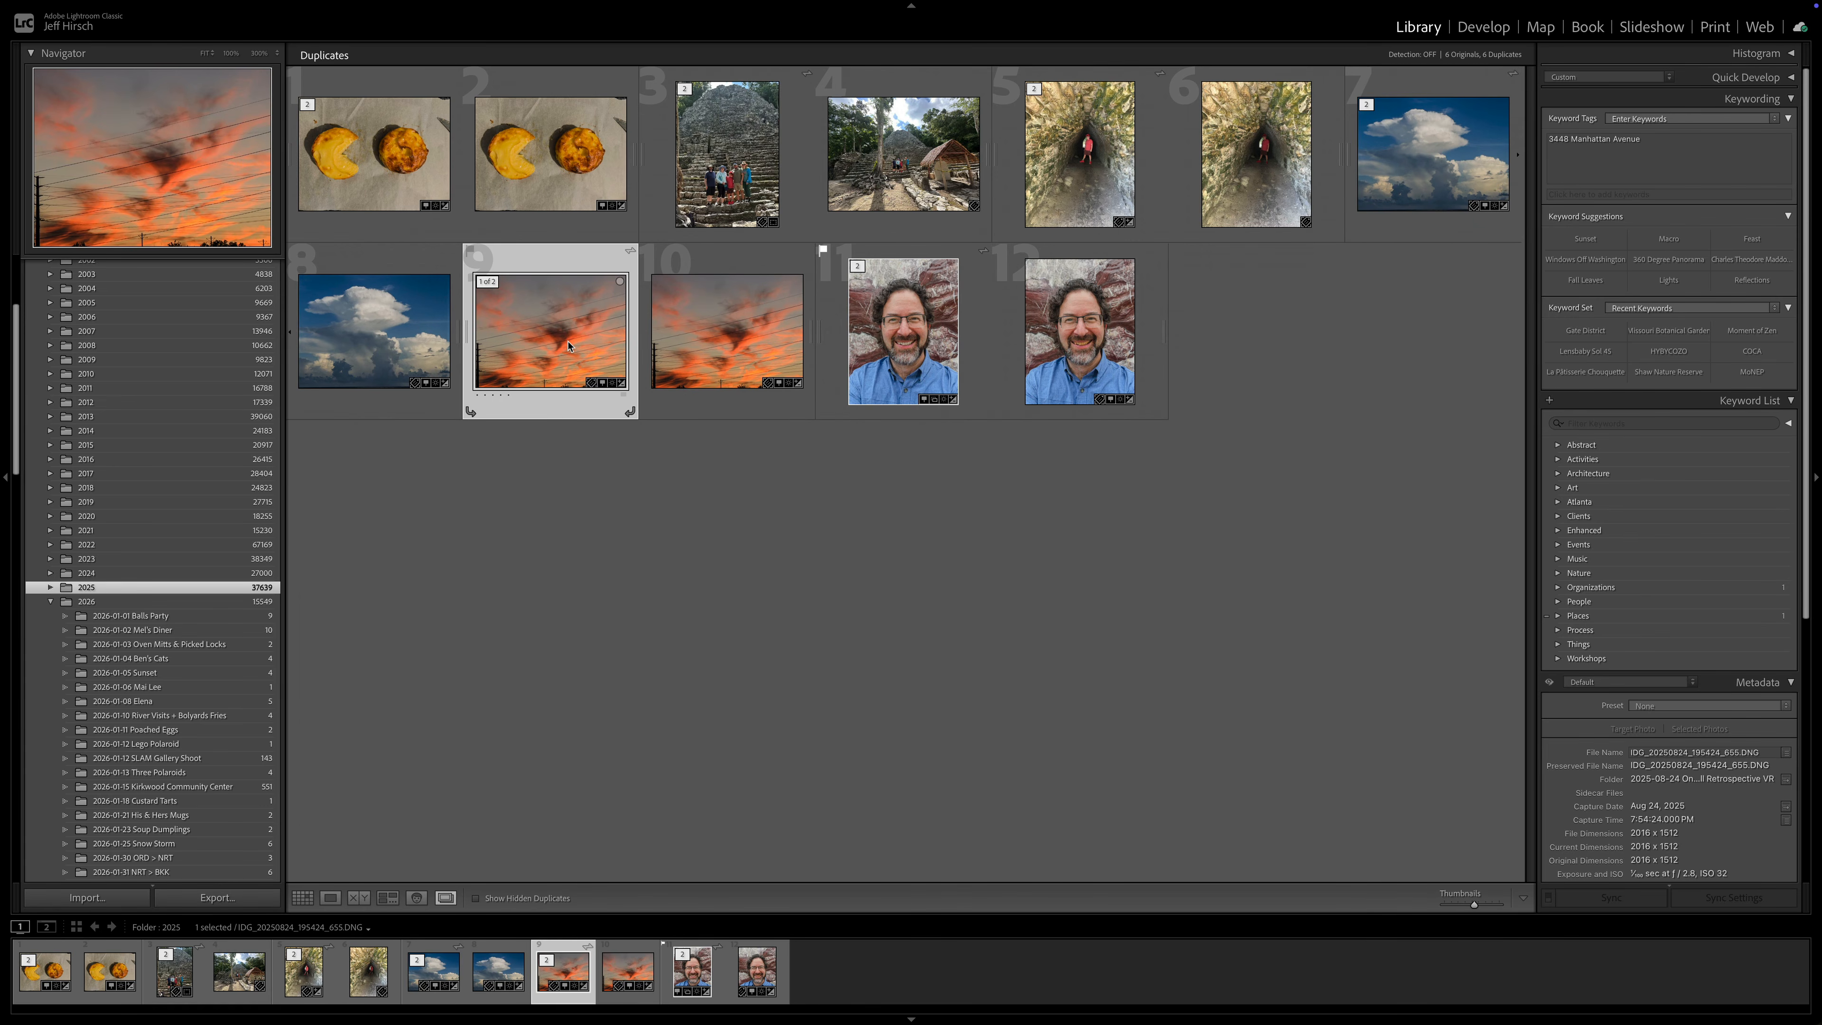
{"action": "left_click", "coordinate": [430, 207]}
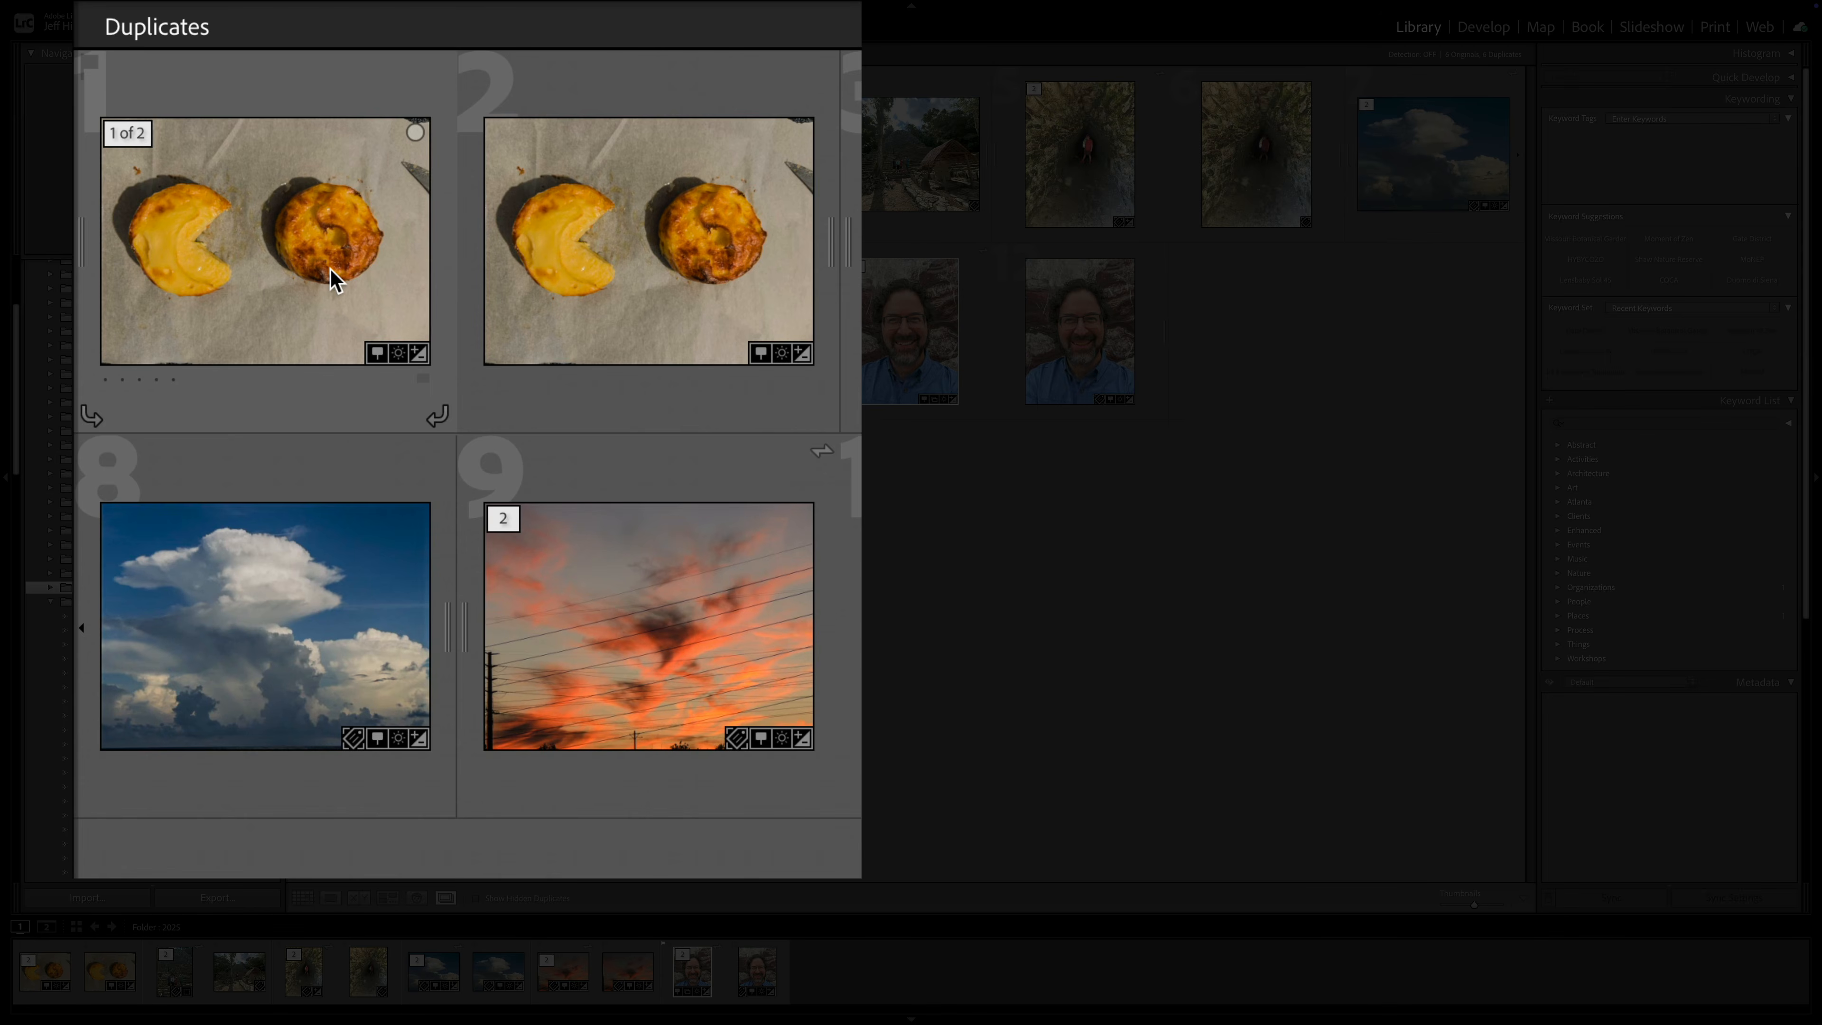
- Expand all stacks from the first photo's context menu and select its duplicate copy
{"action": "left_click", "coordinate": [335, 280]}
{"action": "right_click", "coordinate": [332, 276]}
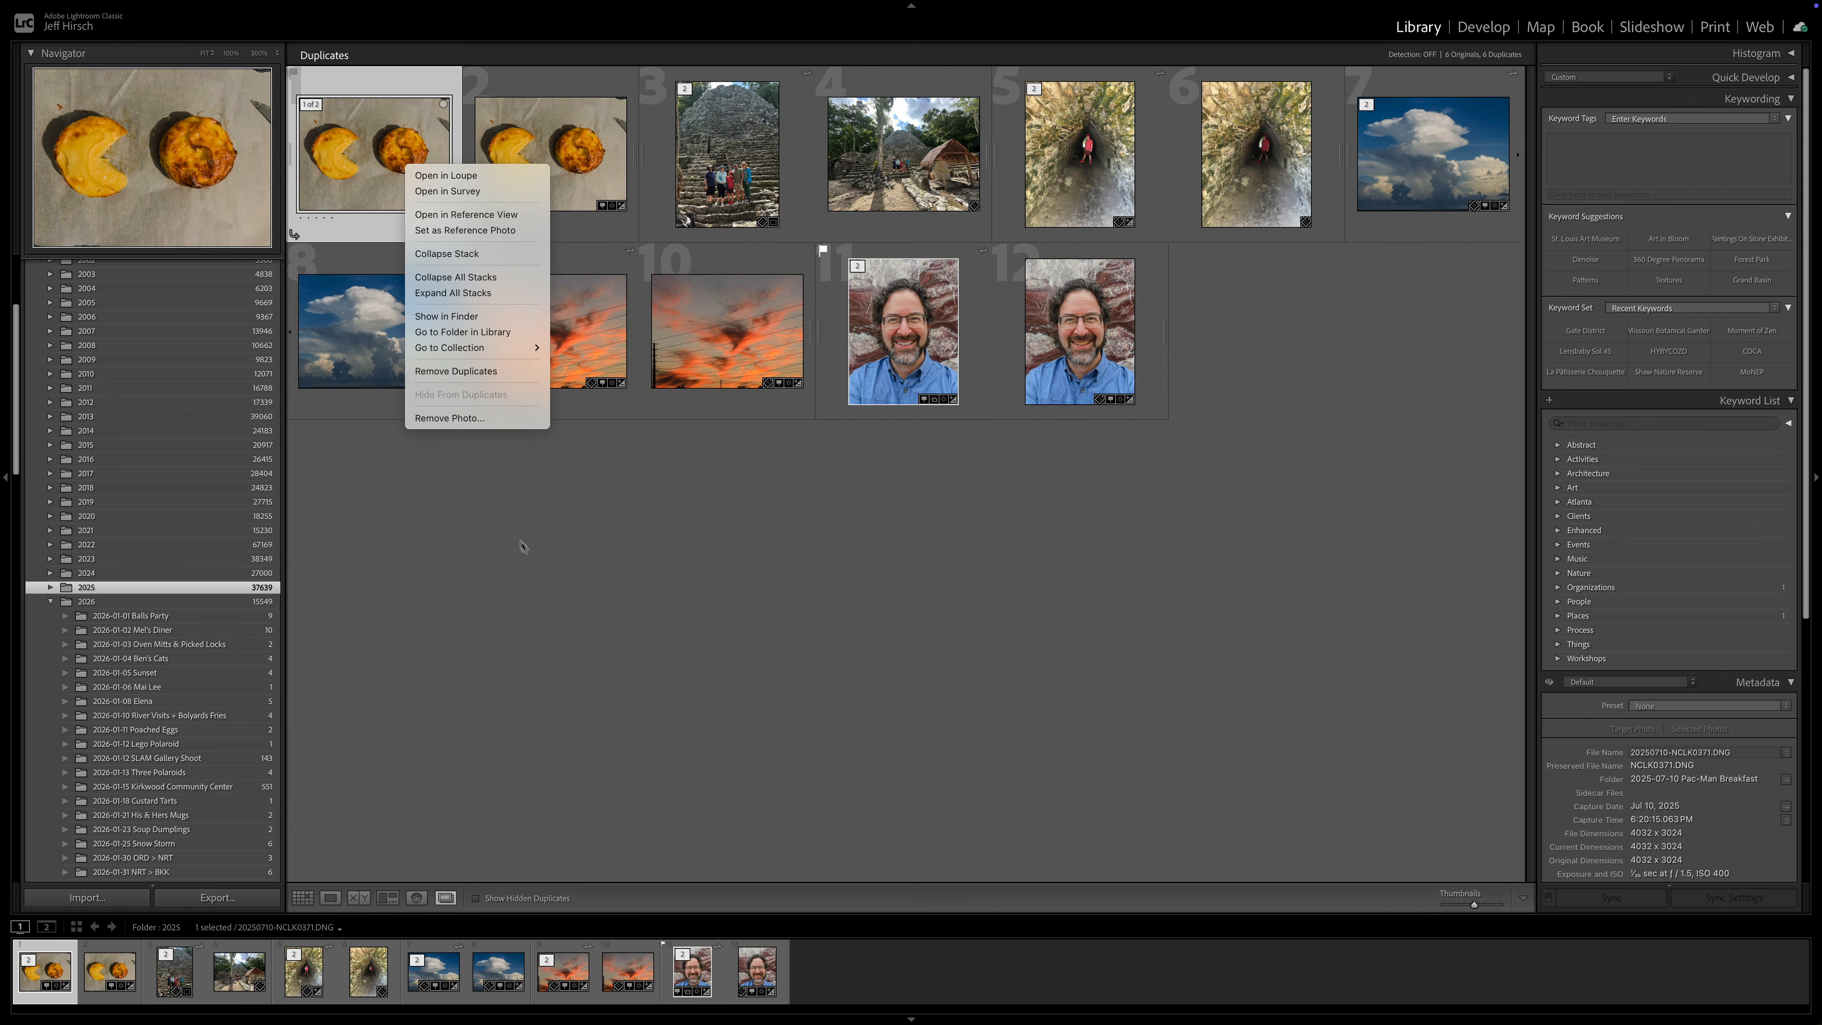
{"action": "left_click", "coordinate": [521, 542]}
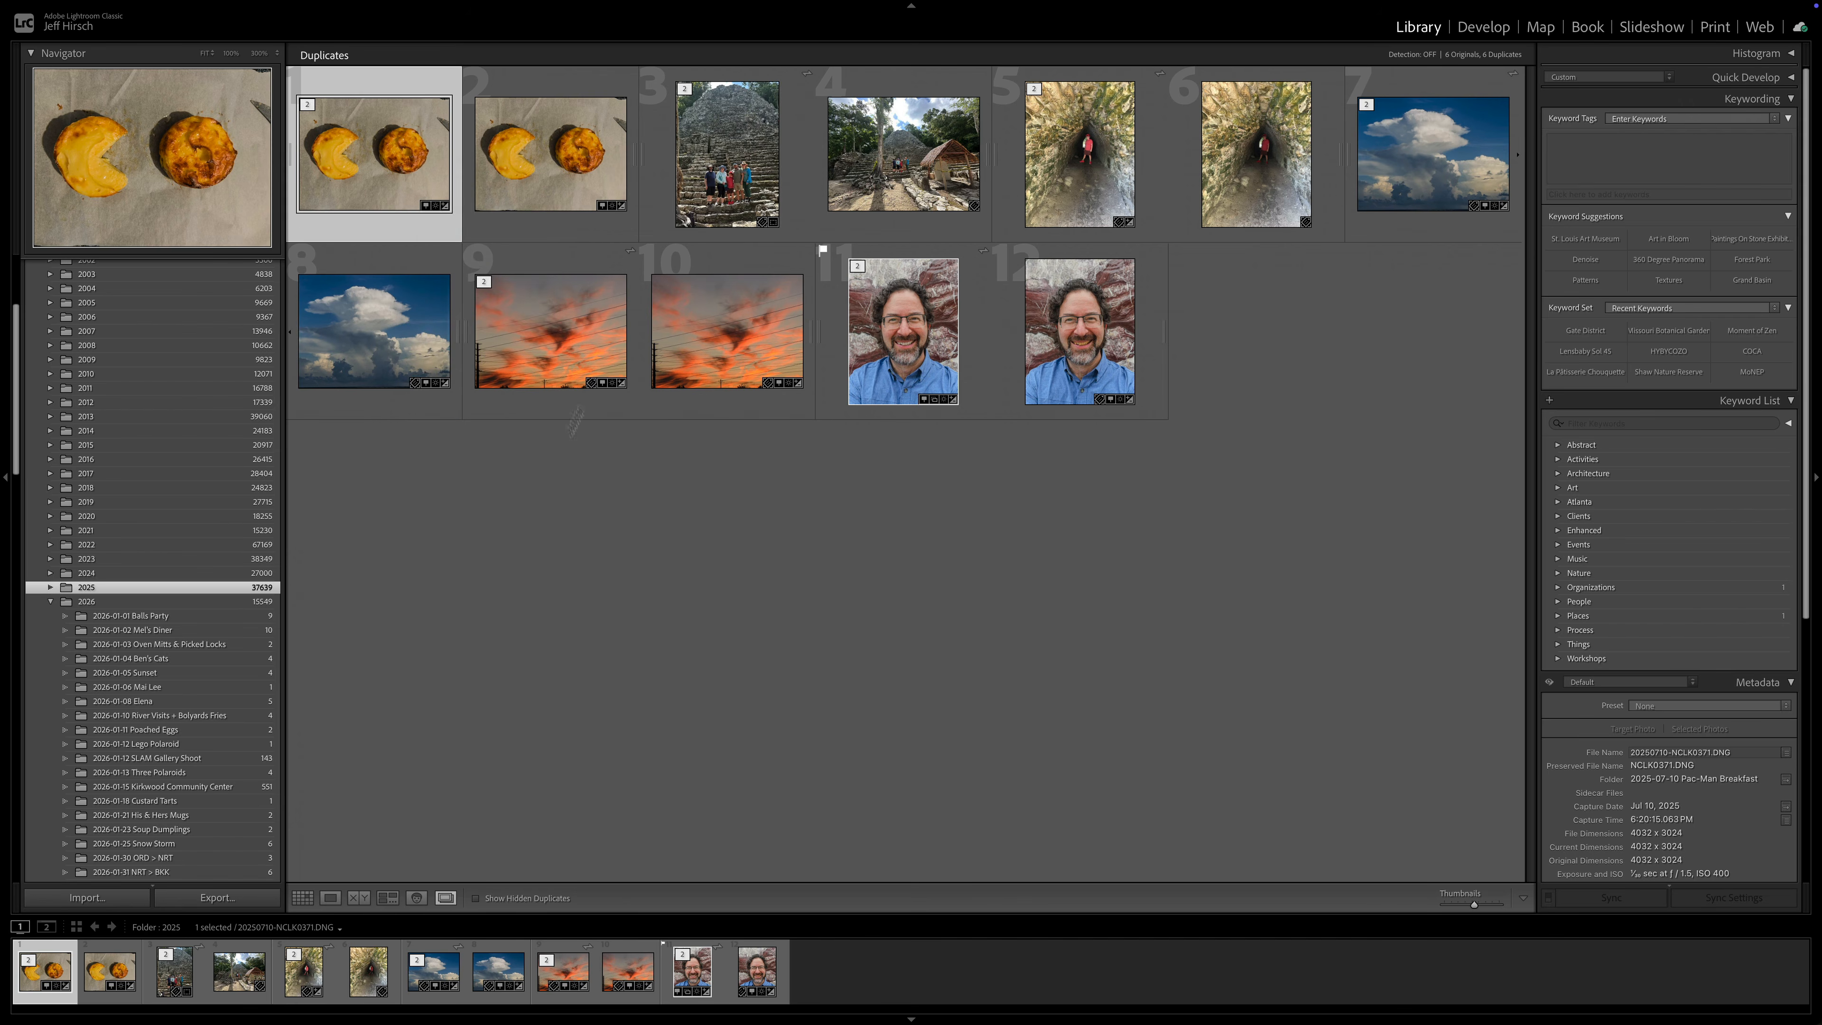
{"action": "left_click", "coordinate": [548, 154]}
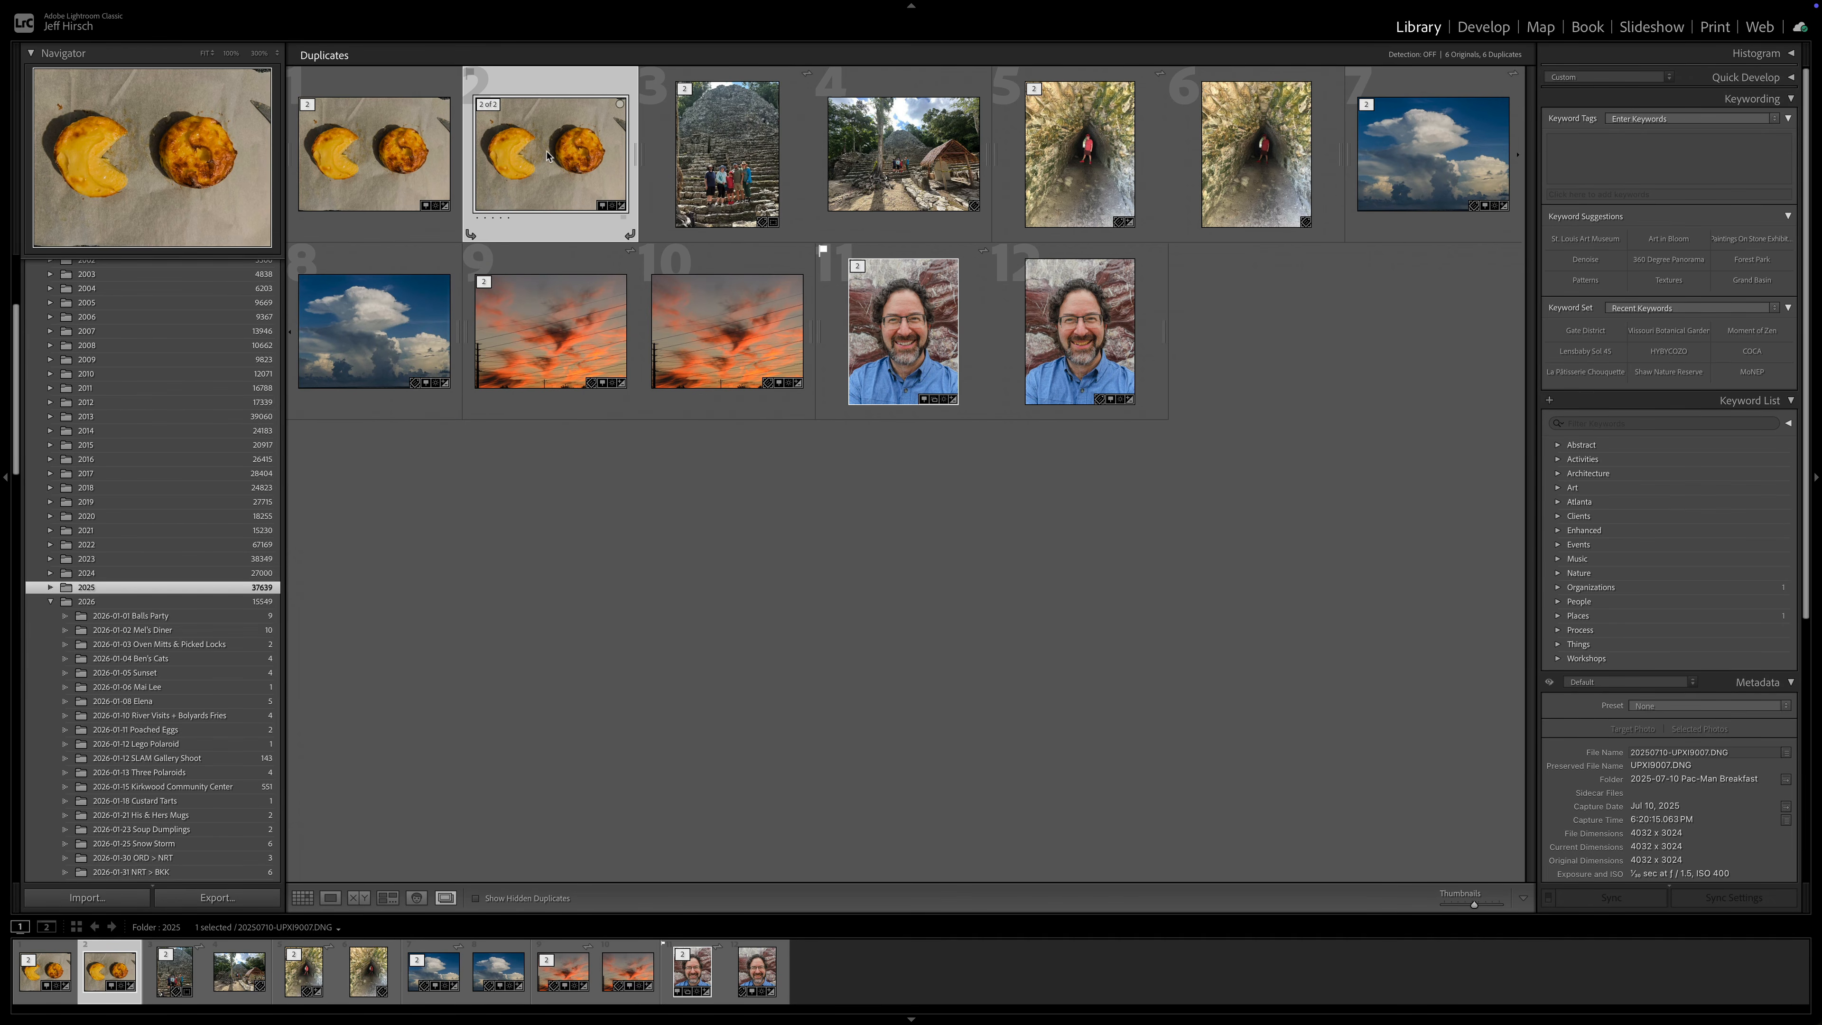
- Set the second copy of the Pac-Man breakfast photo as the original of its duplicate stack
{"action": "right_click", "coordinate": [548, 154]}
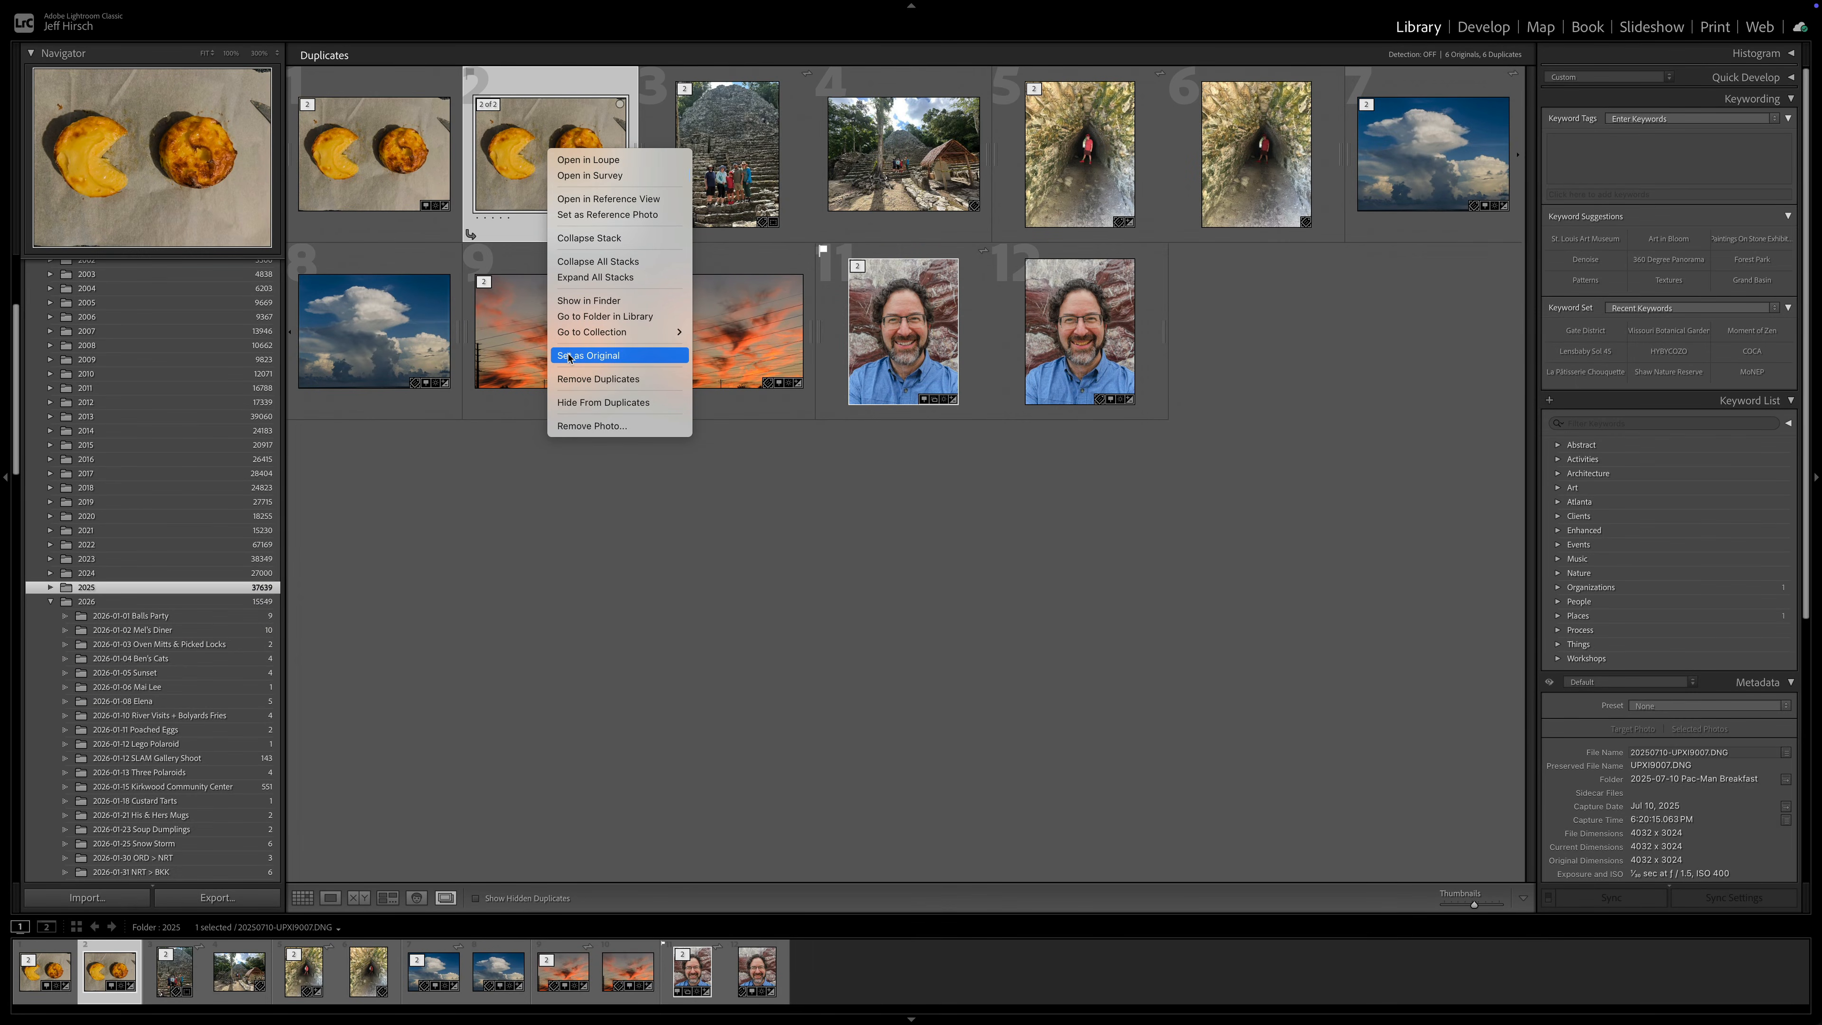
{"action": "left_click", "coordinate": [569, 357]}
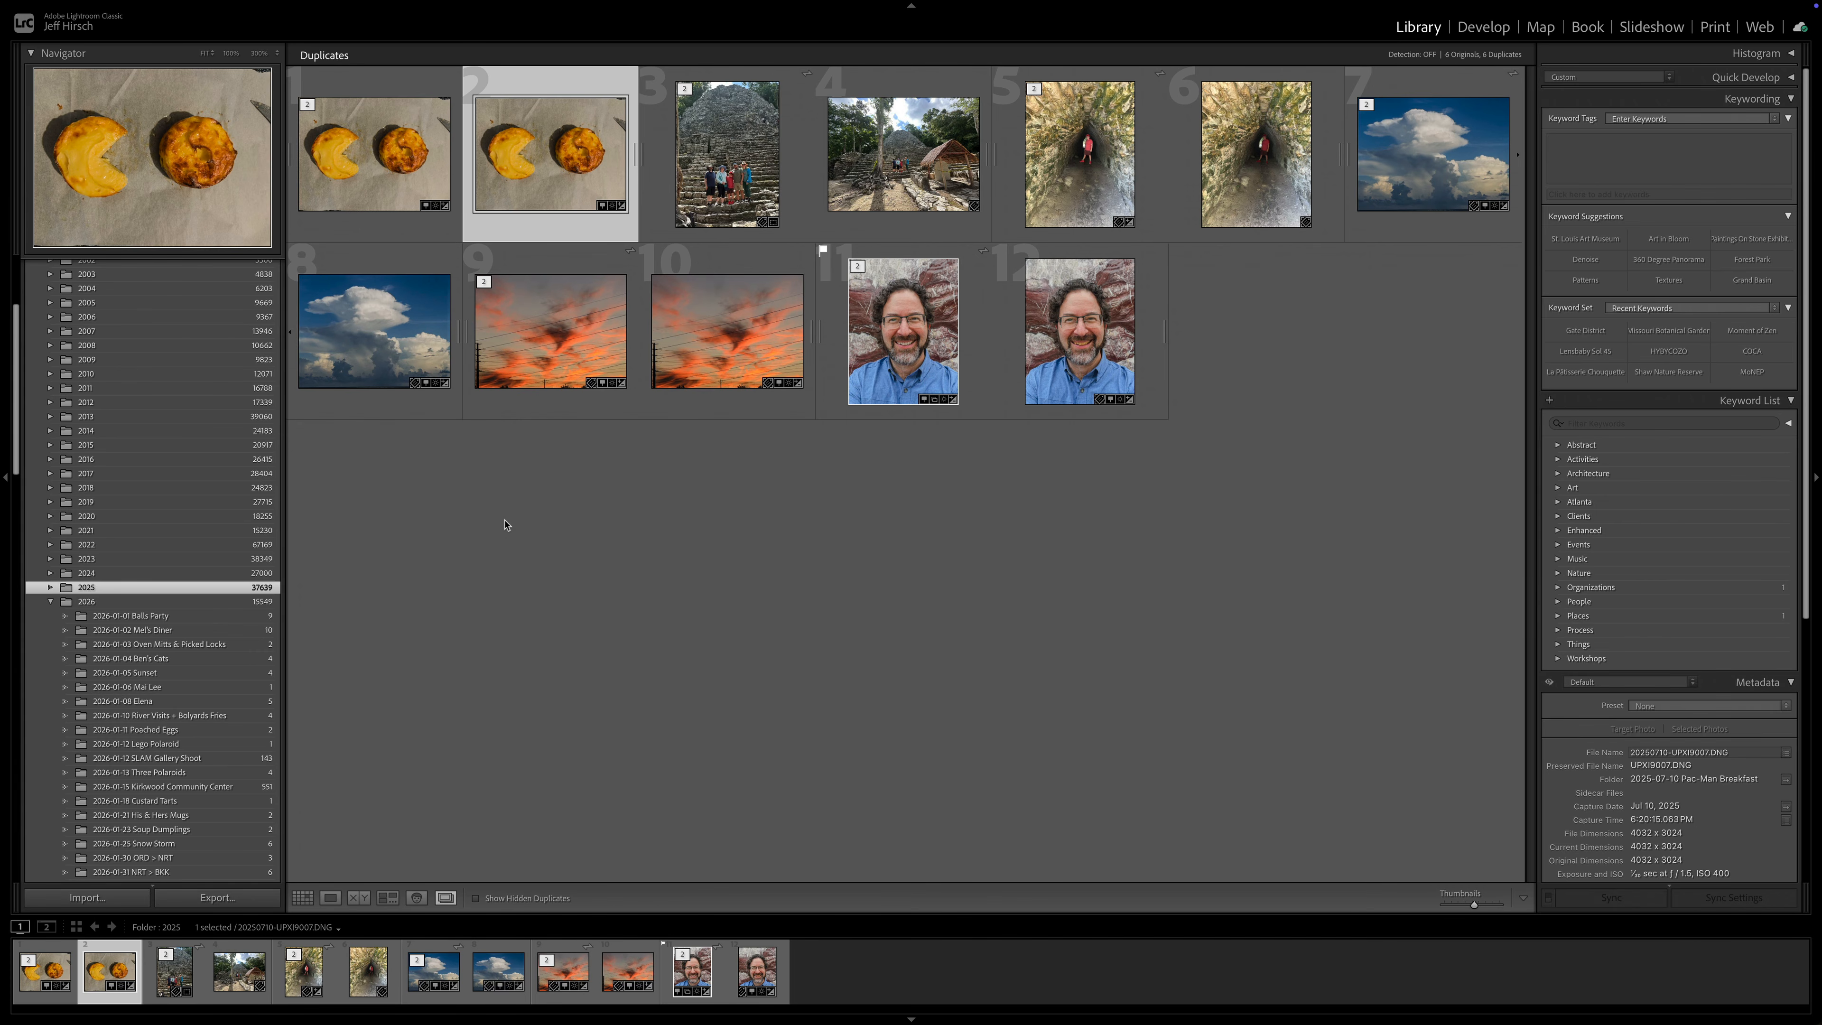
- Select both Pac-Man breakfast duplicates, open them in Compare view, and zoom into the left photo to compare them
{"action": "left_click", "coordinate": [392, 159]}
{"action": "left_click", "coordinate": [549, 163], "text": "shift"}
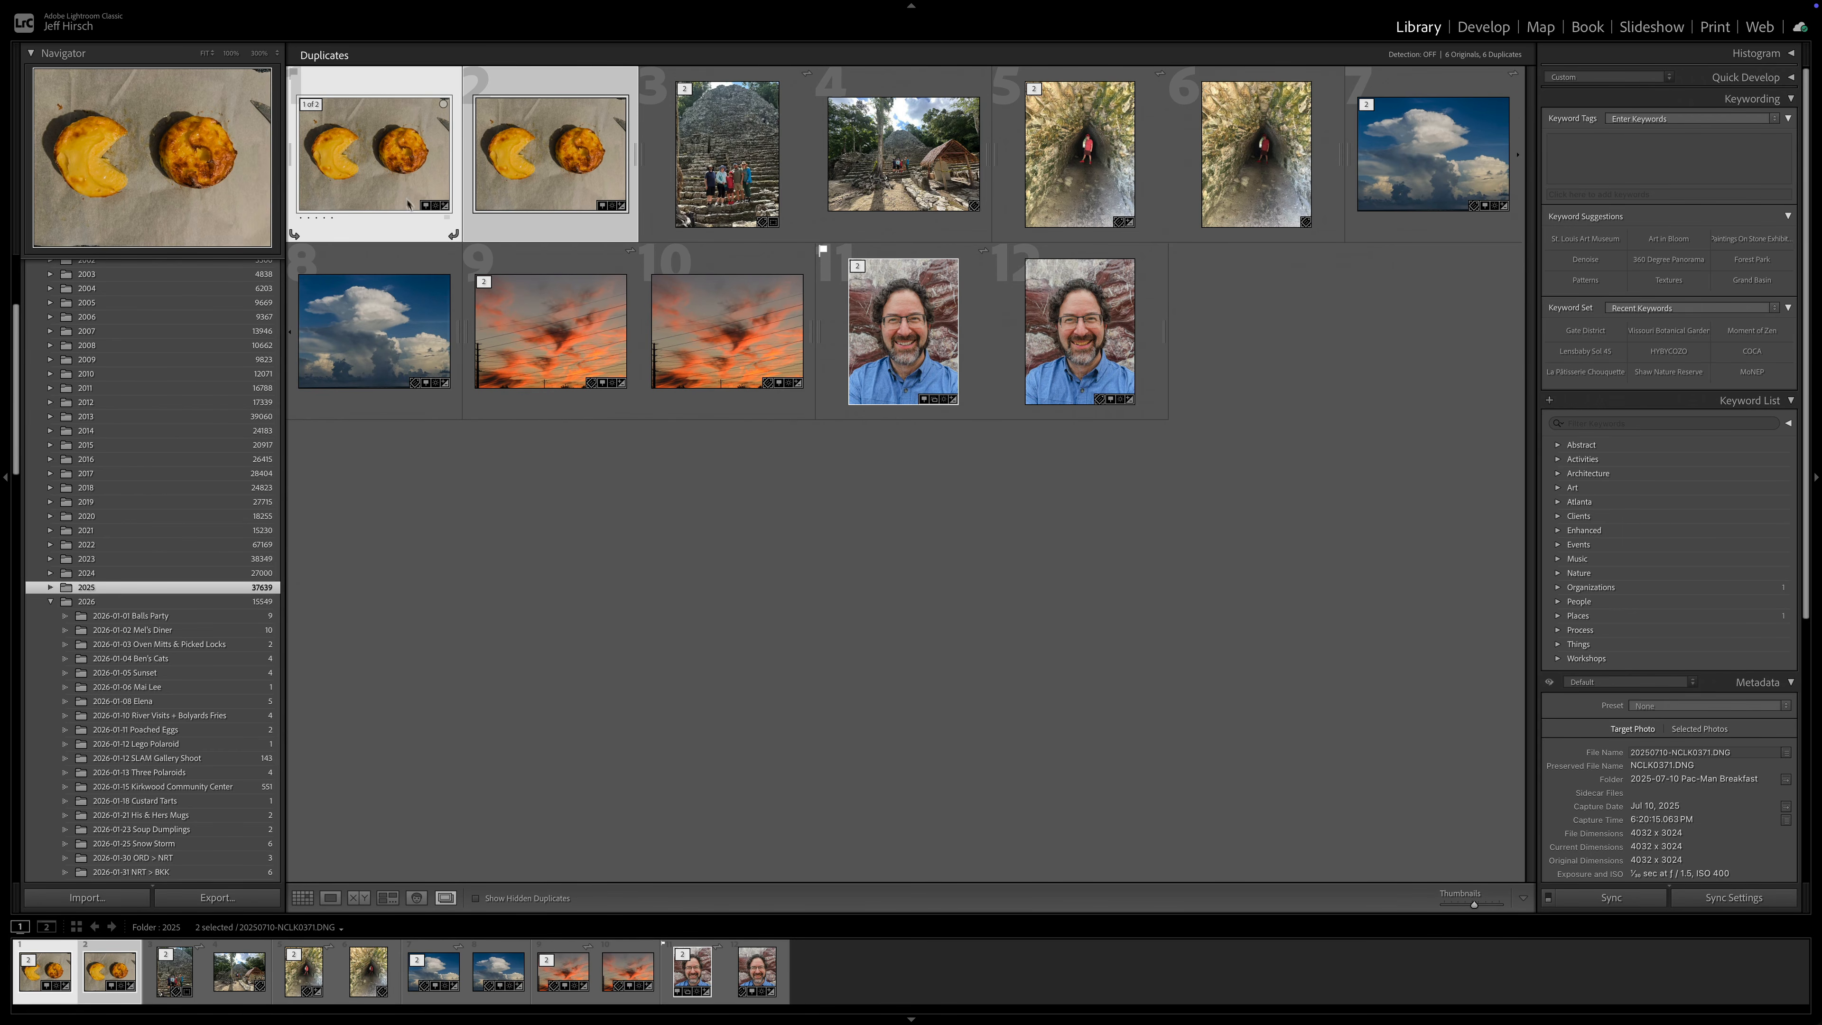
{"action": "right_click", "coordinate": [398, 170]}
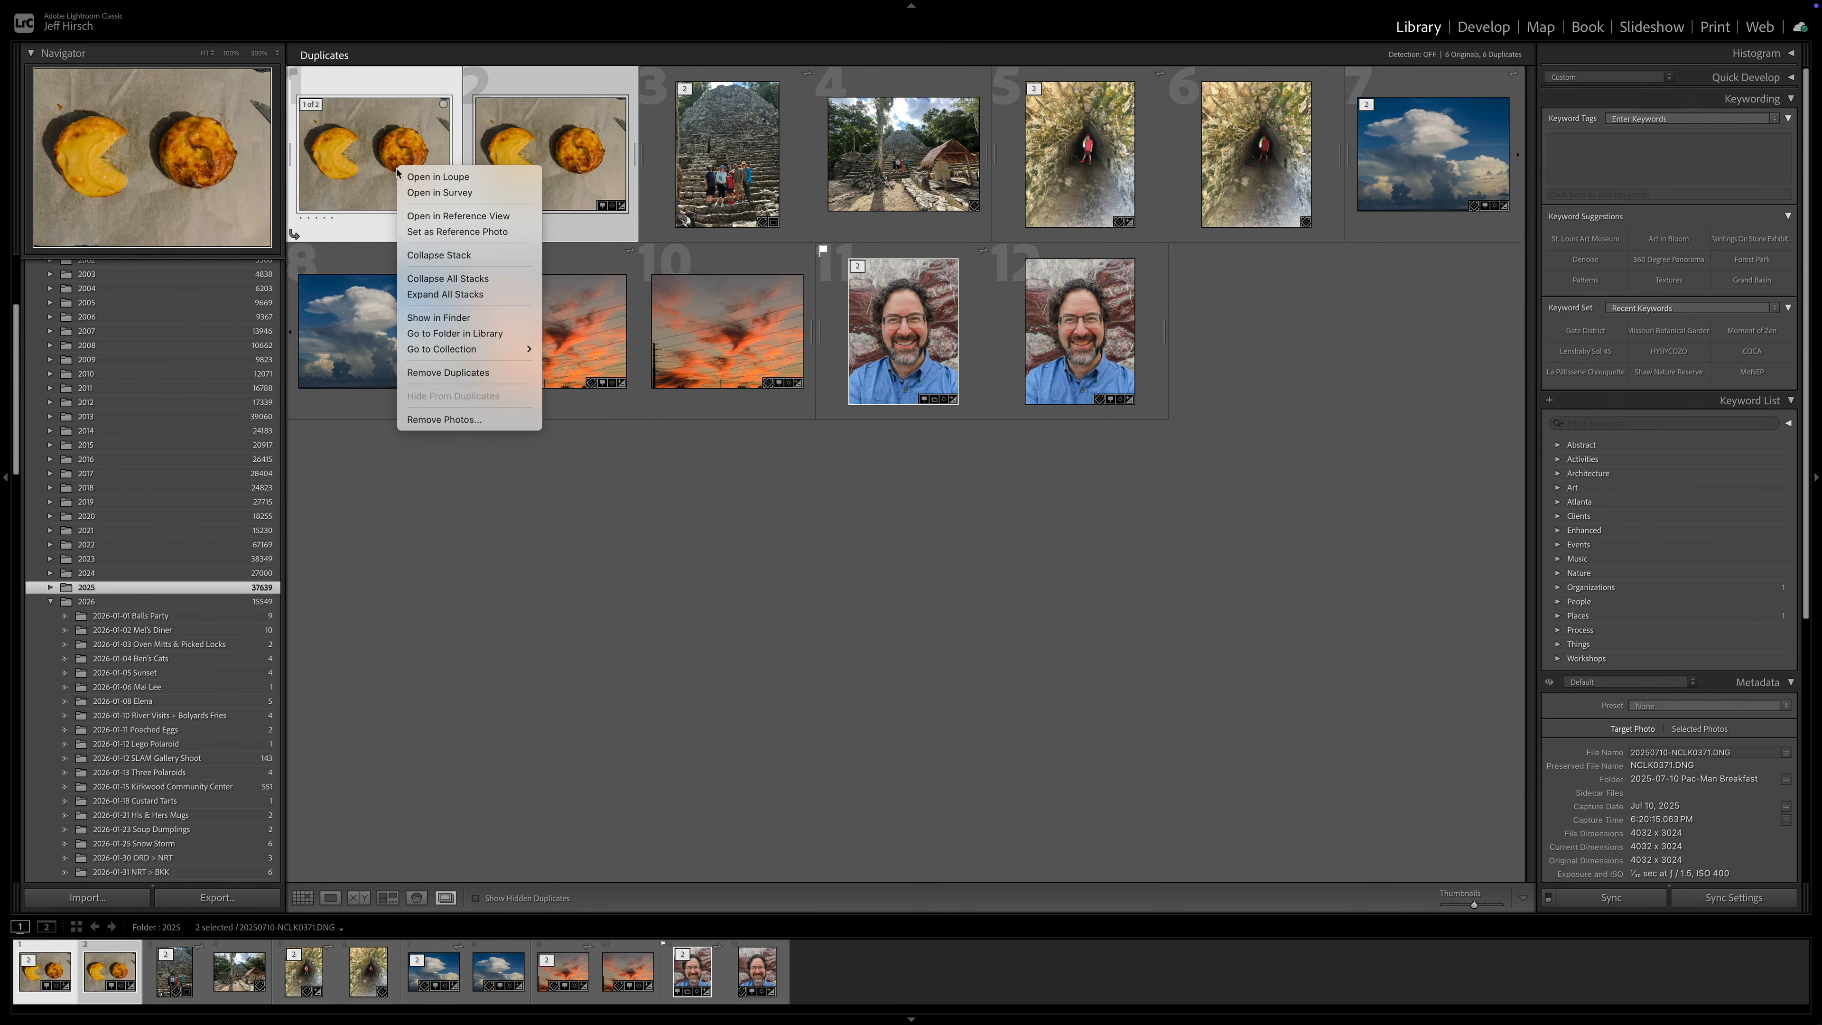
{"action": "right_click", "coordinate": [529, 160]}
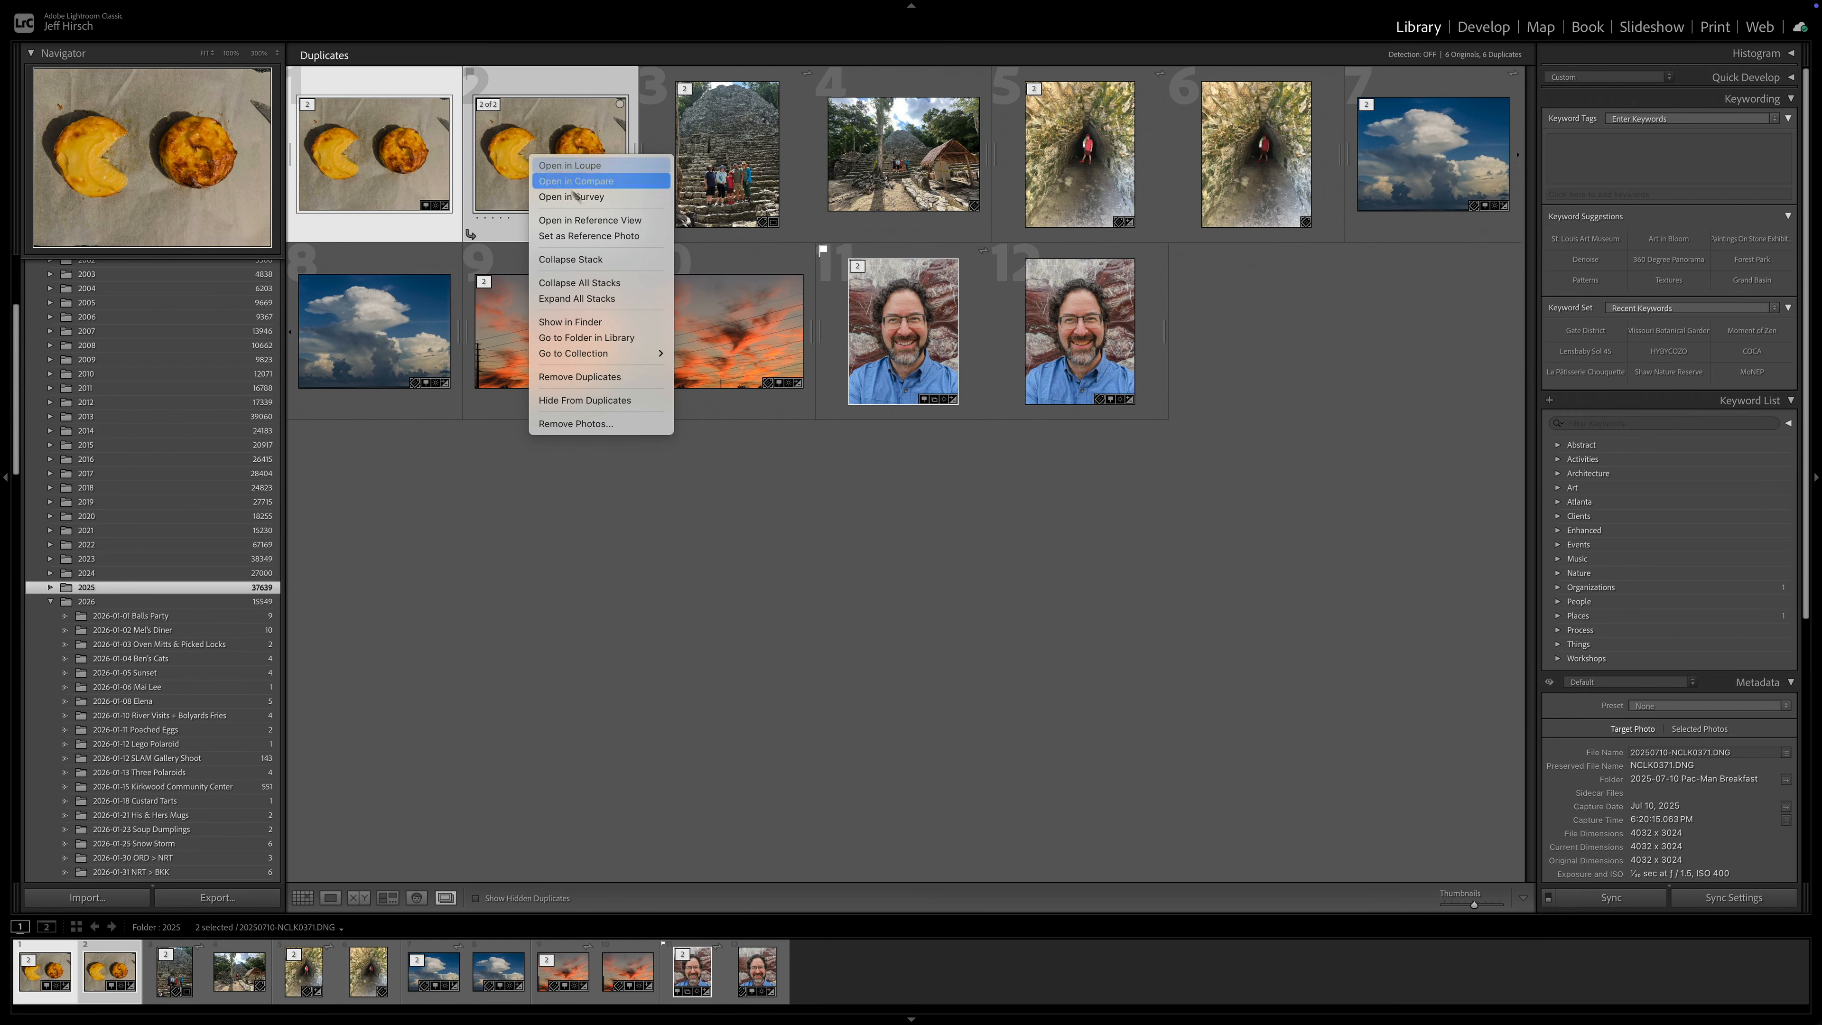
{"action": "left_click", "coordinate": [606, 184]}
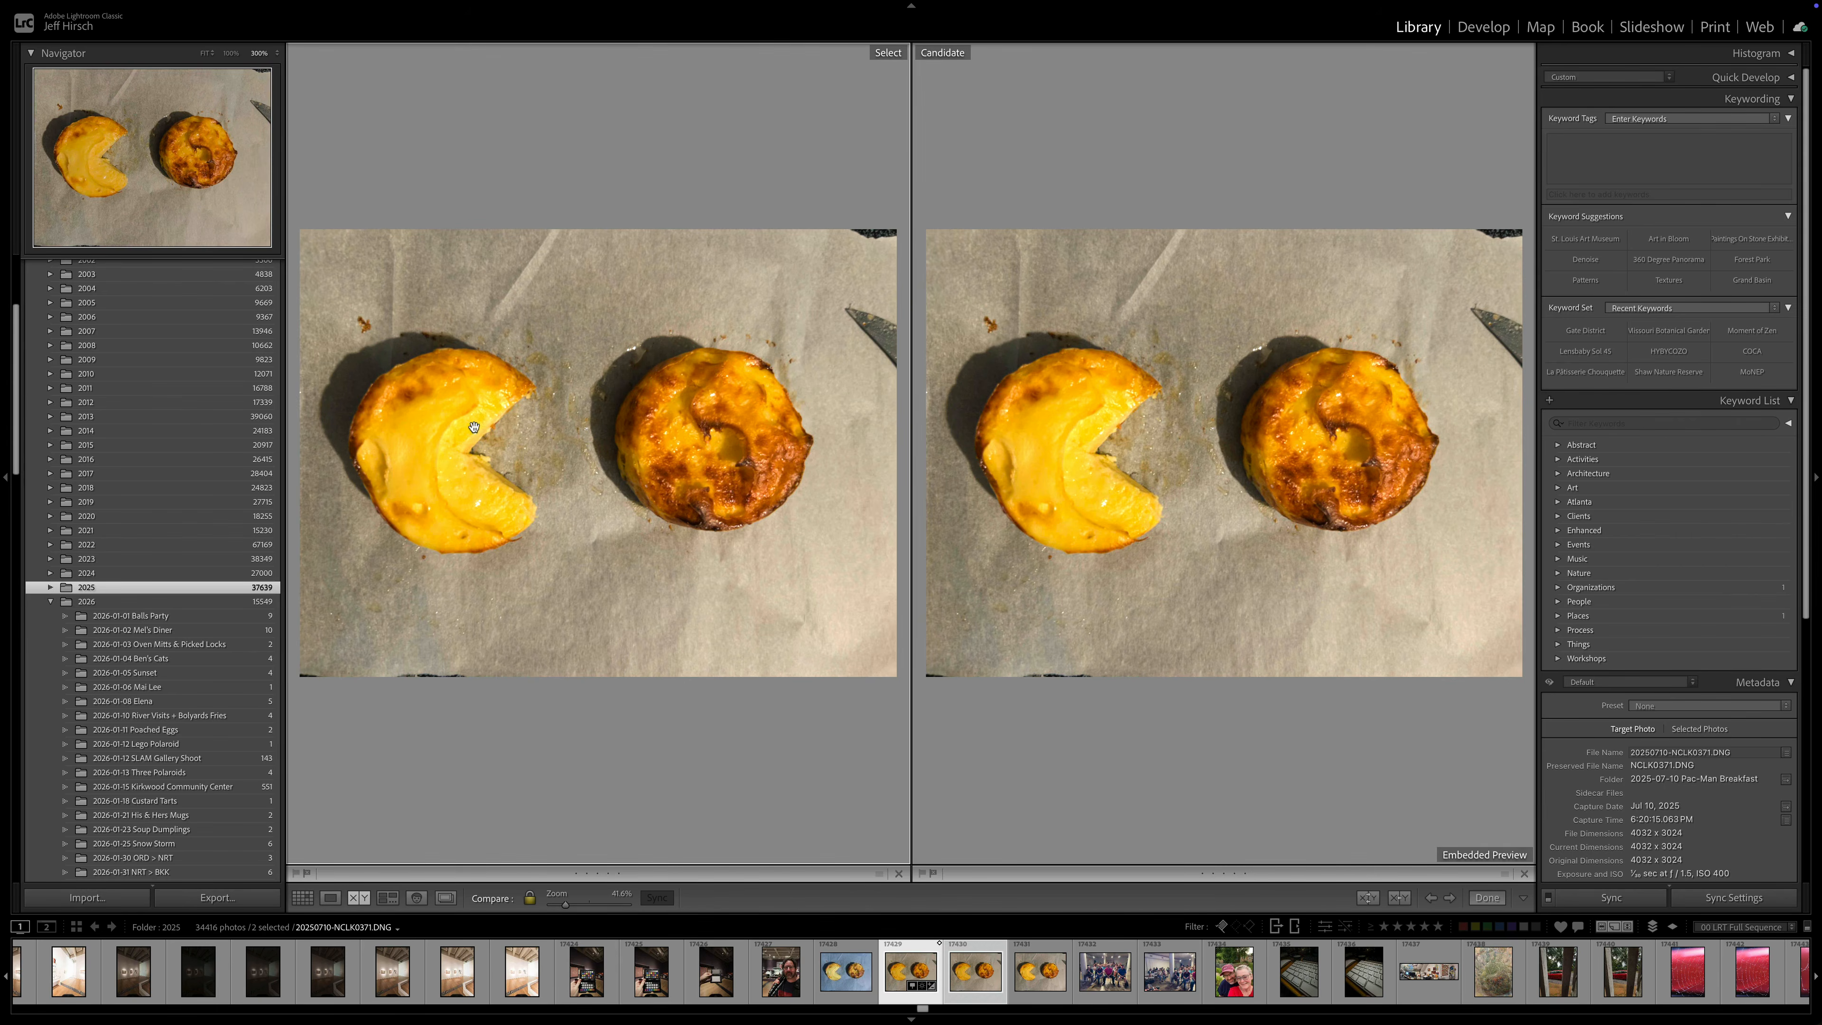
{"action": "left_click", "coordinate": [474, 429]}
{"action": "left_click", "coordinate": [474, 429]}
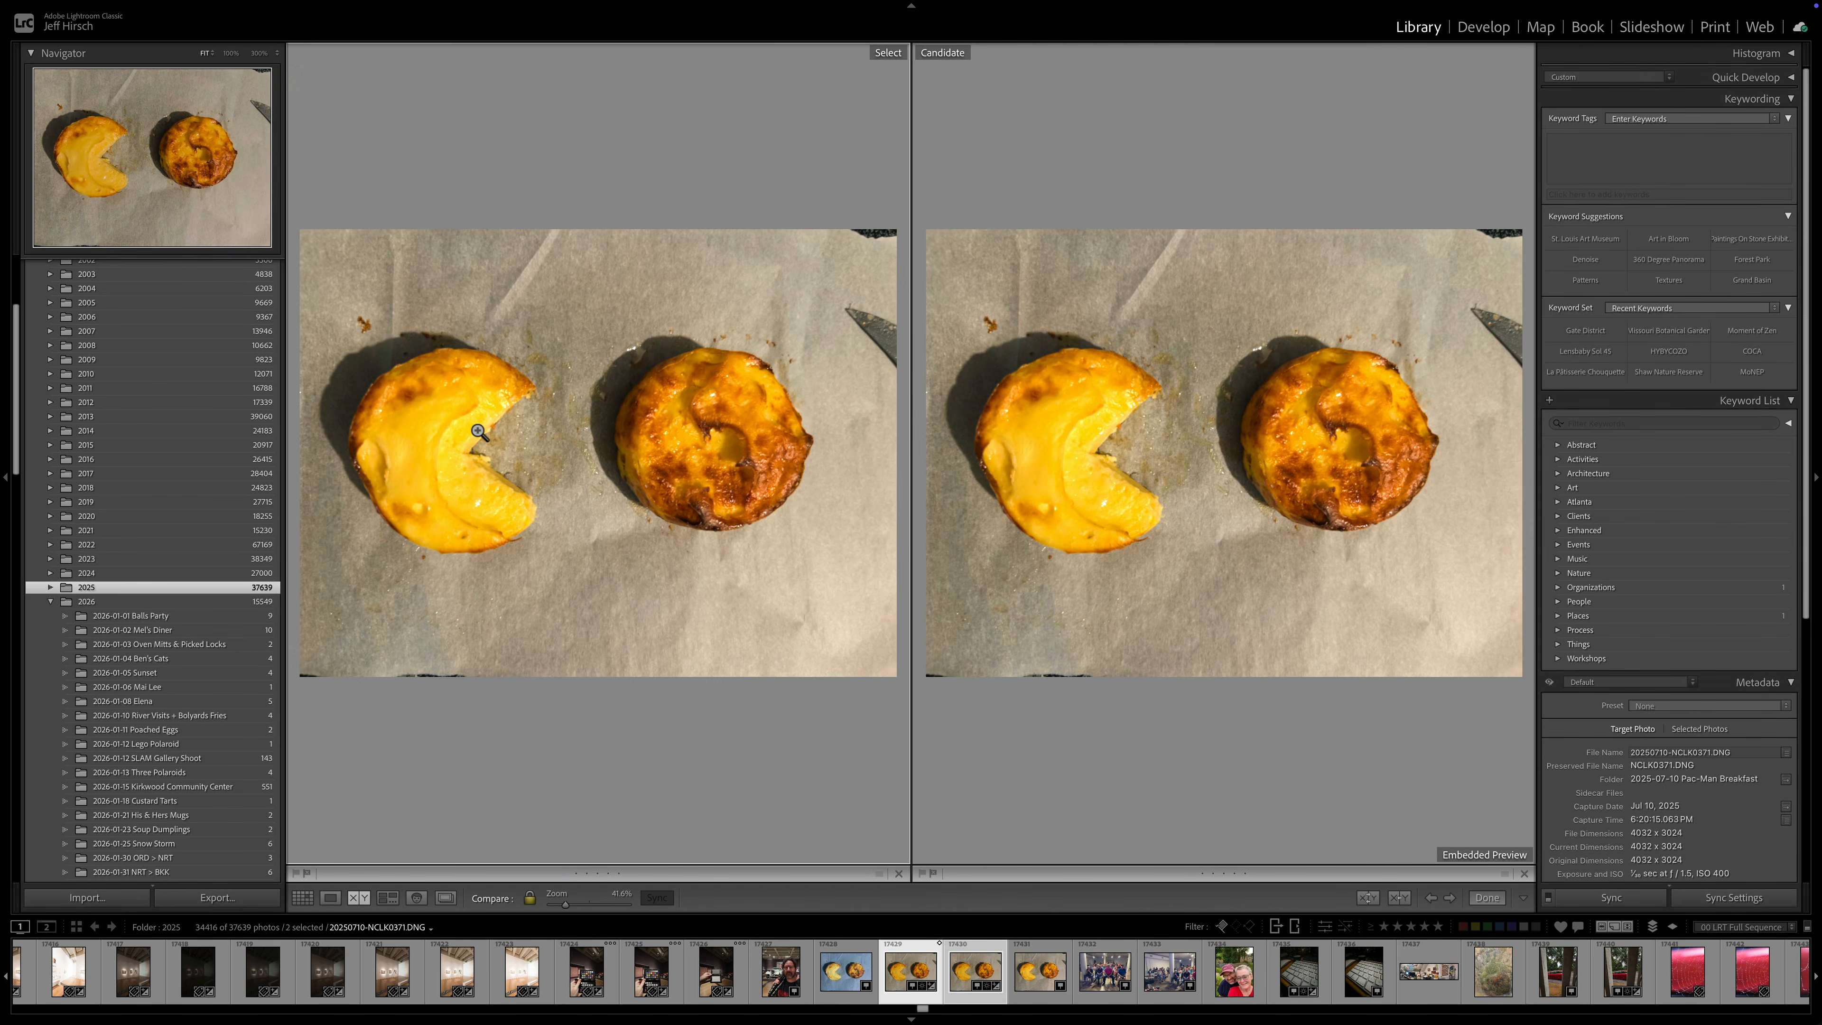